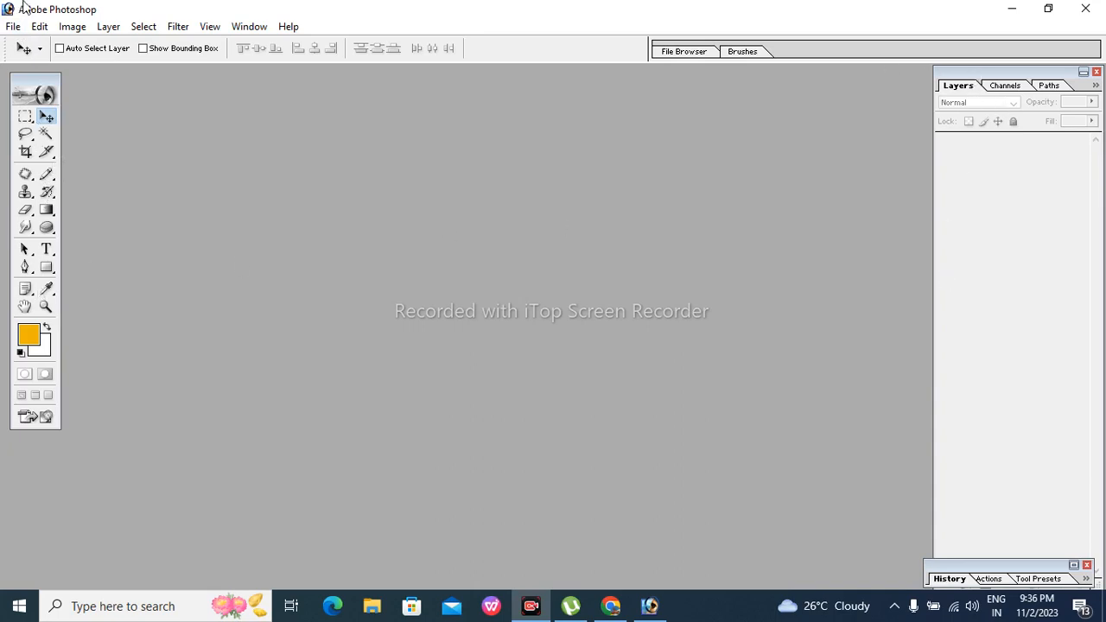
Show the Character palette and collapse it to its title tabs
left_click(250, 27)
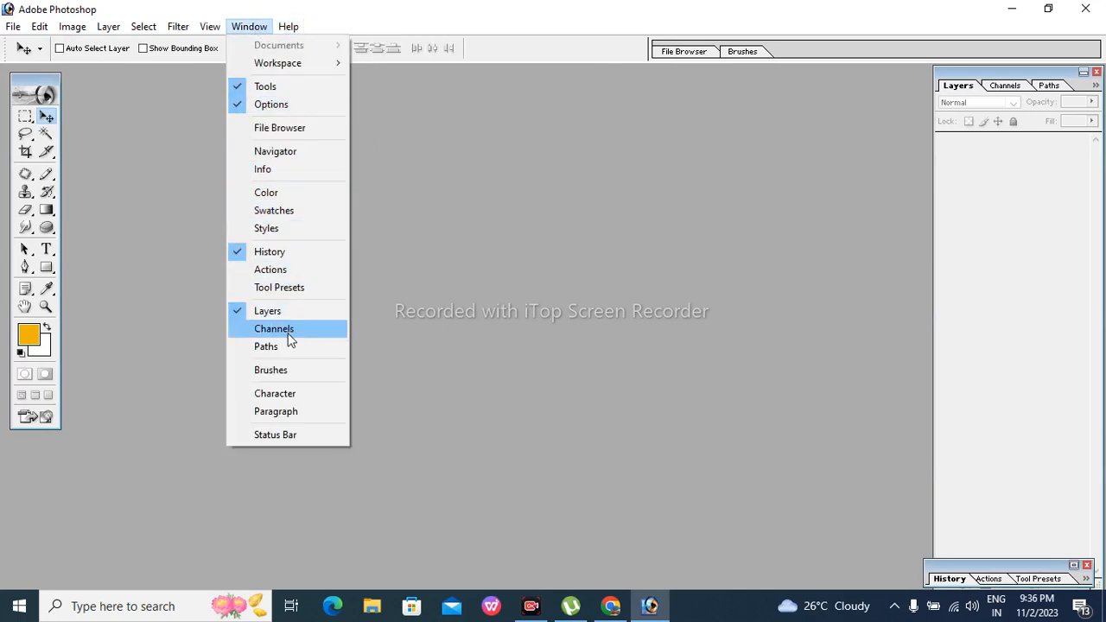
left_click(303, 400)
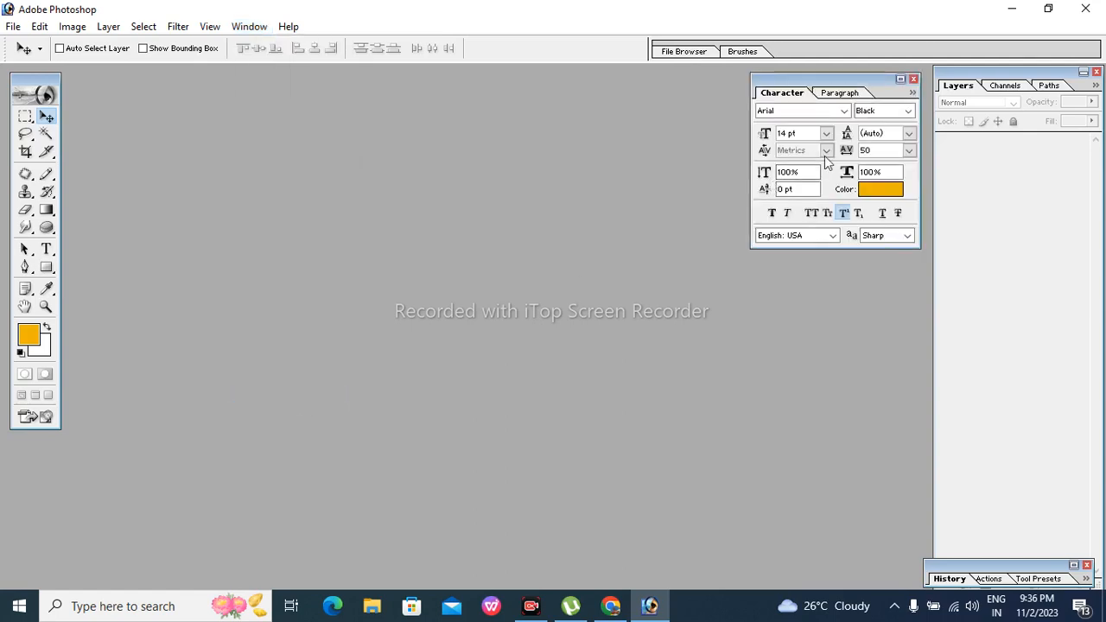
left_click(901, 79)
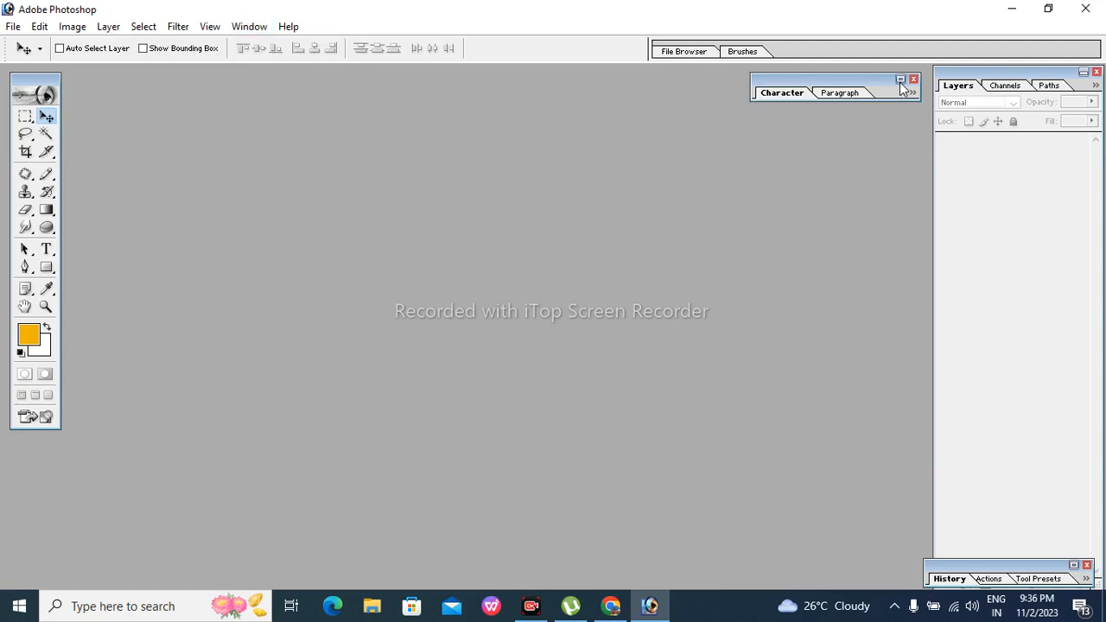
Examine the variants offered by the Marquee and Lasso tools
left_click(31, 124)
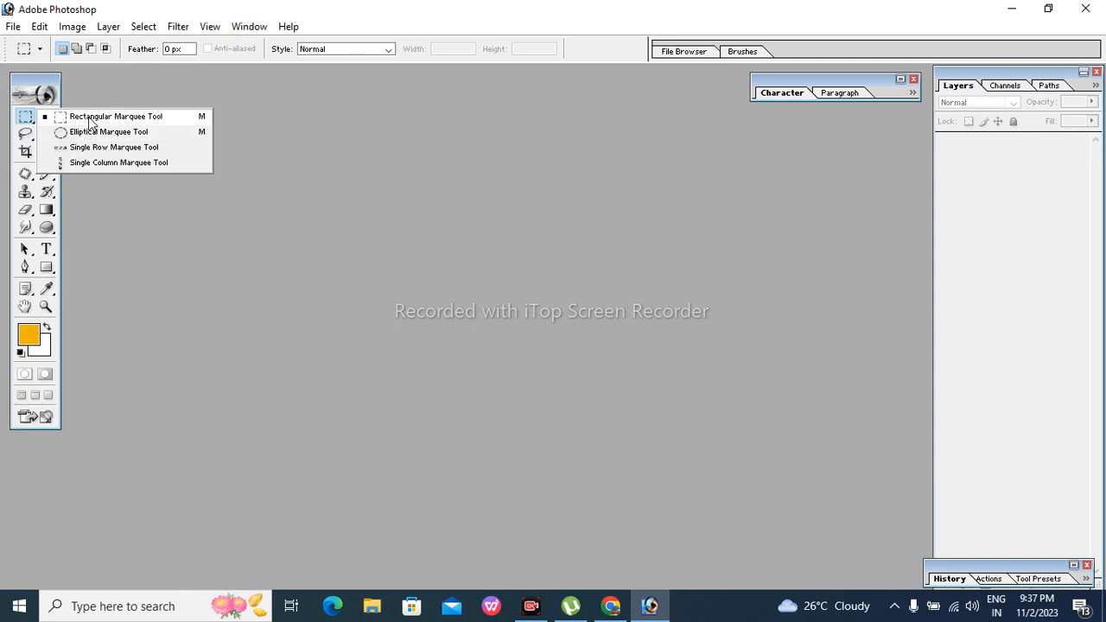
left_click(228, 218)
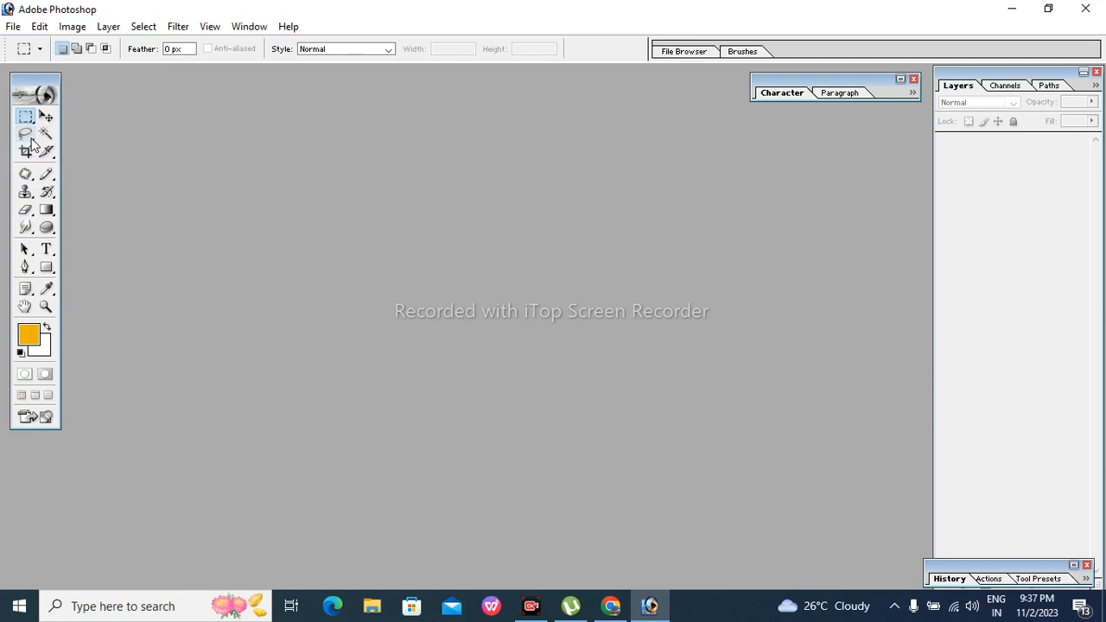
mouse_move(31, 143)
left_mouse_down()
mouse_move(73, 142)
mouse_move(86, 163)
mouse_move(77, 149)
mouse_move(87, 144)
mouse_move(202, 176)
left_mouse_up()
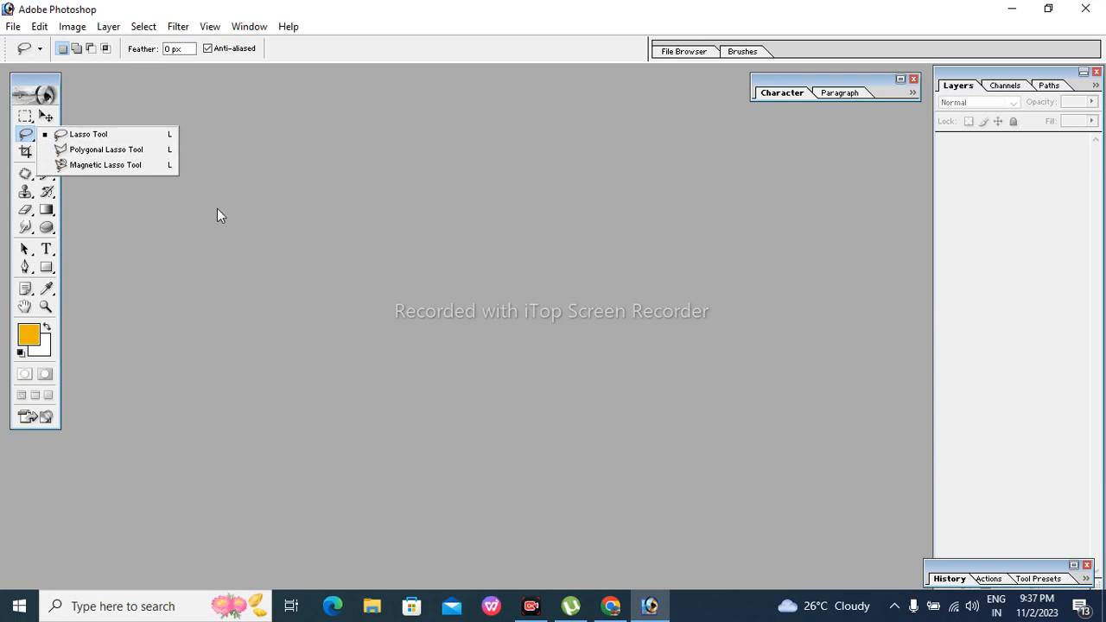
left_click_drag(218, 210, 82, 156)
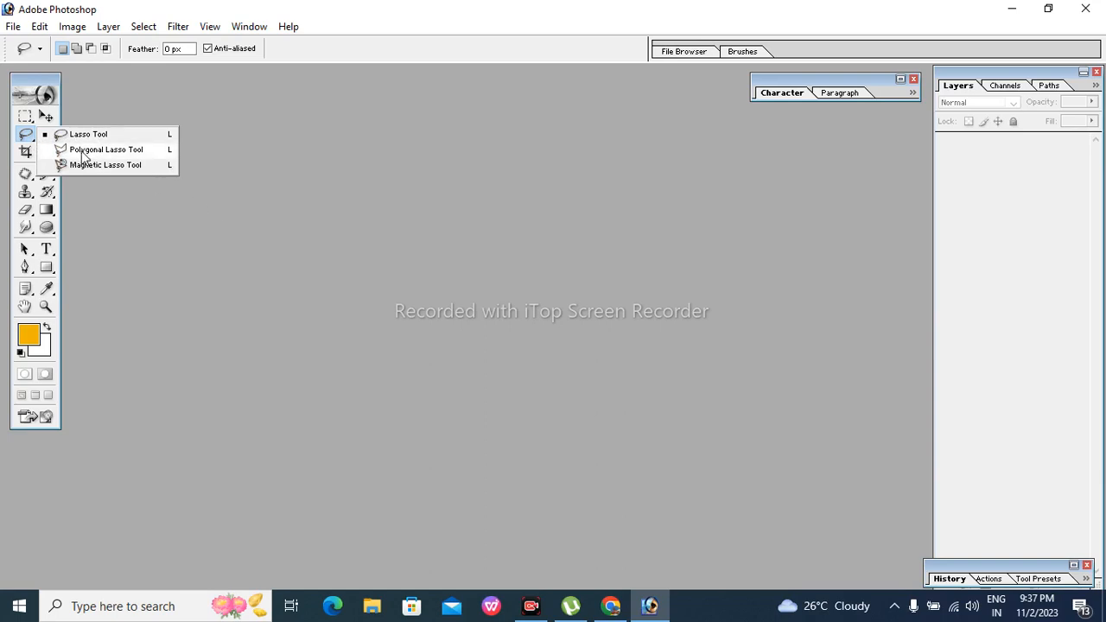
left_click_drag(82, 155, 148, 316)
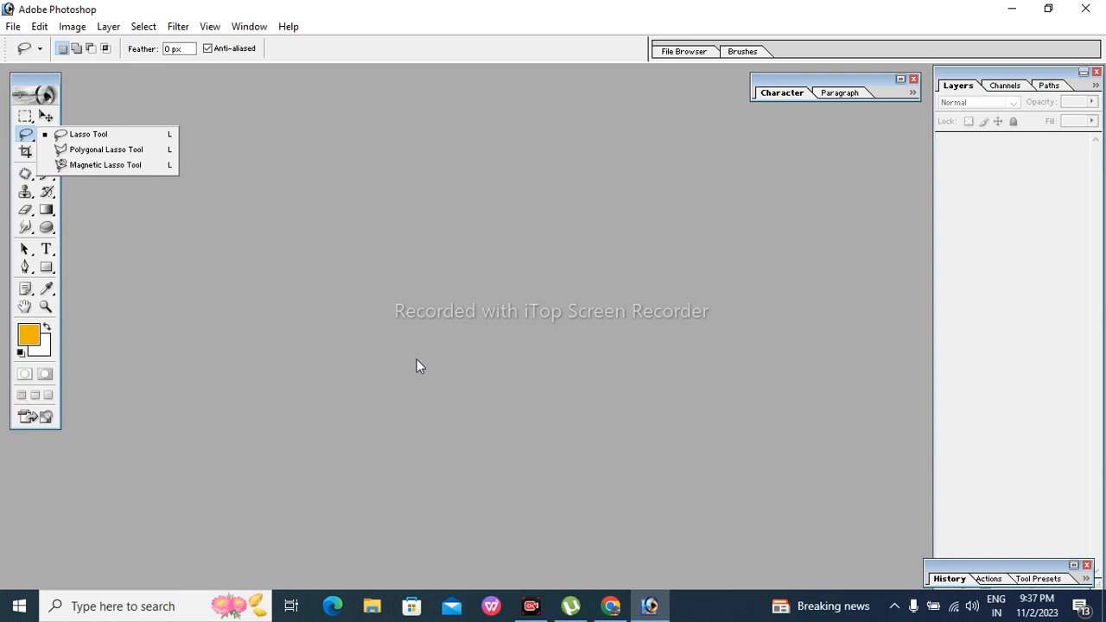
left_click(162, 223)
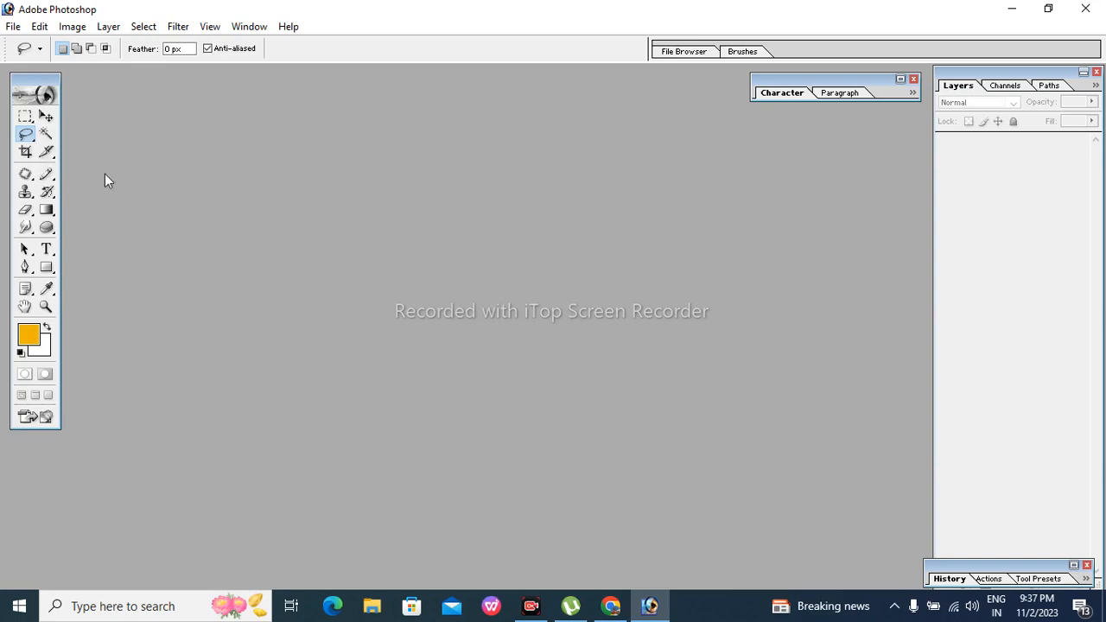
Examine the settings of the Magic Wand, Crop and Slice tools
left_click(48, 135)
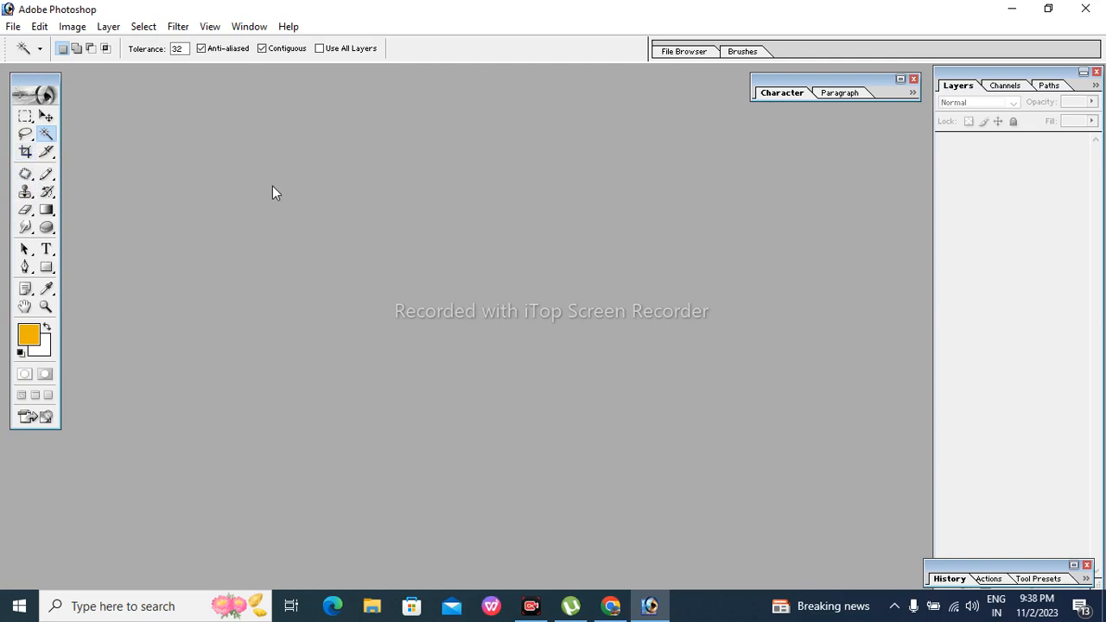
left_click(25, 153)
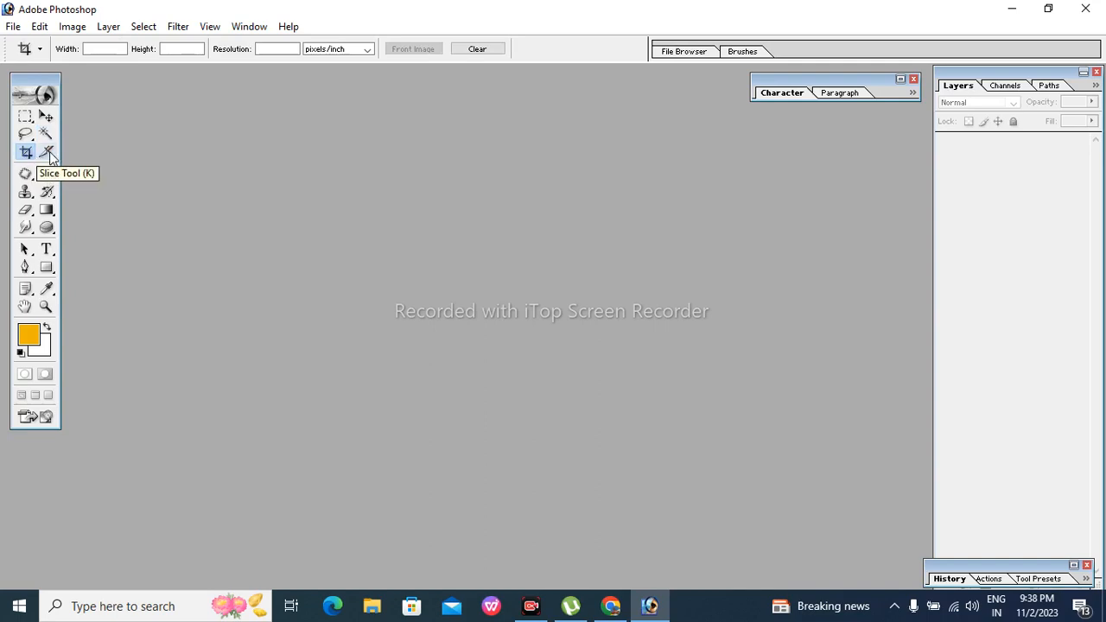
left_click(49, 153)
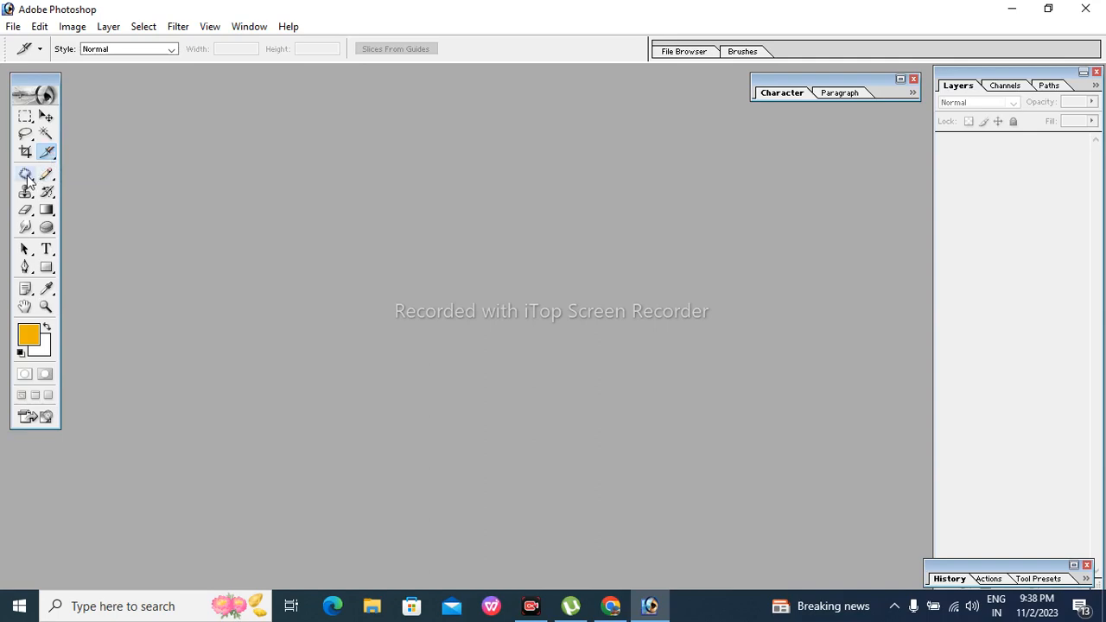
Examine the variants of the Healing Brush/Patch, Brush/Pencil and Stamp tools
left_click(26, 176)
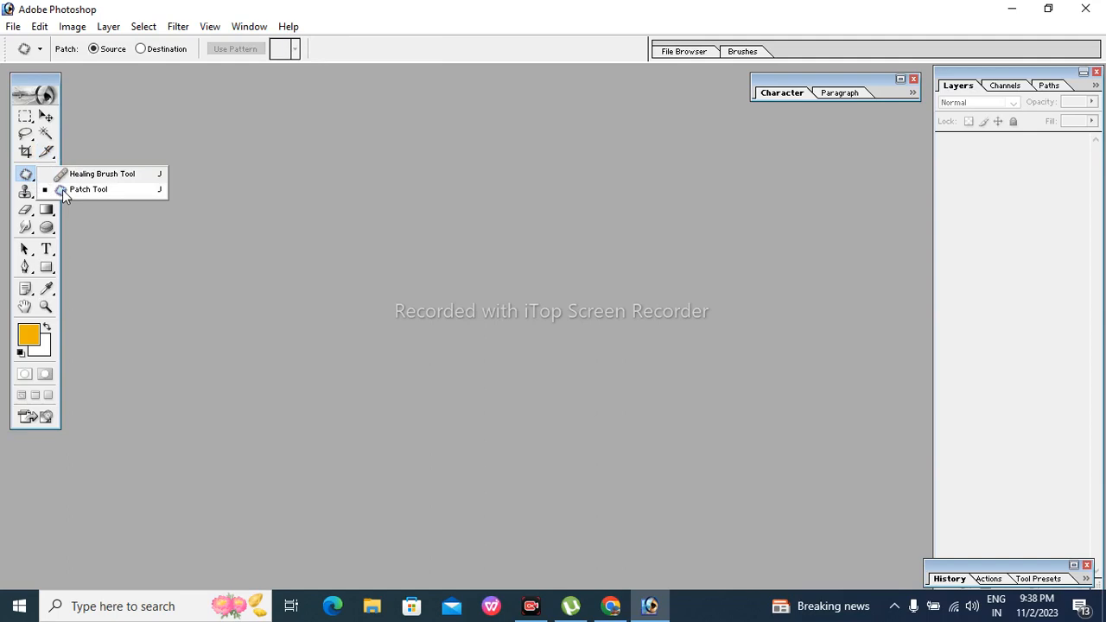
left_click(72, 192)
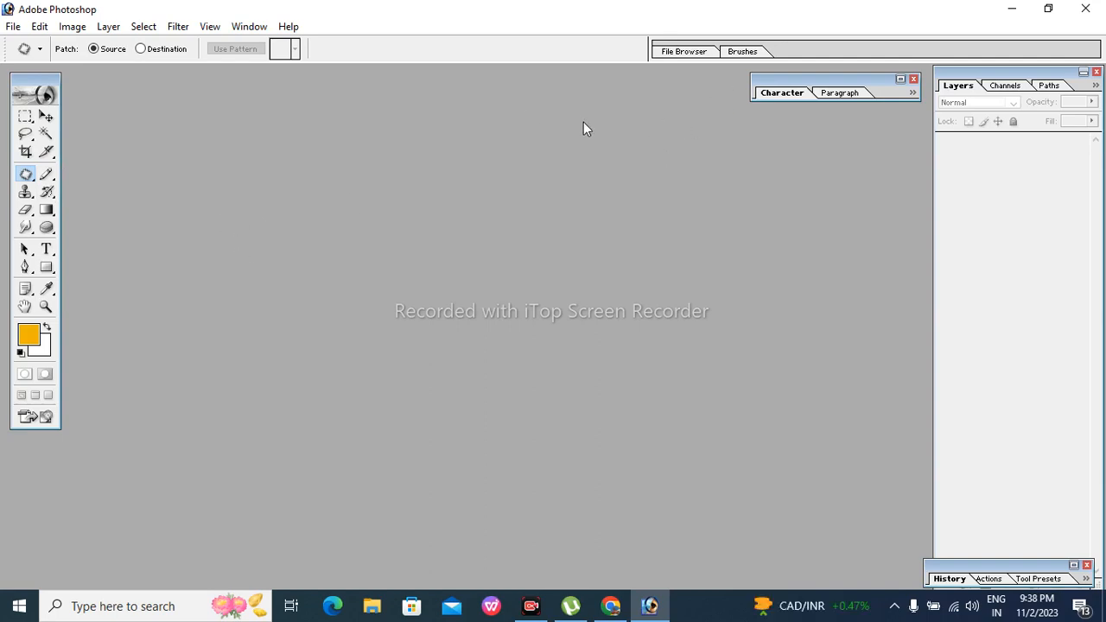
left_click(48, 177)
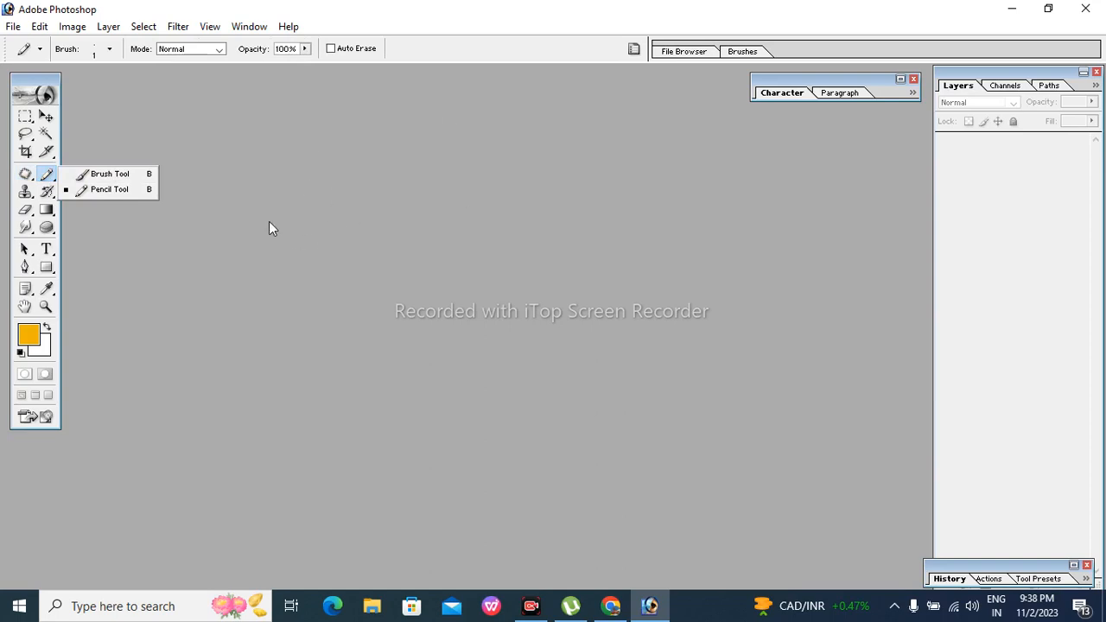
left_click(28, 193)
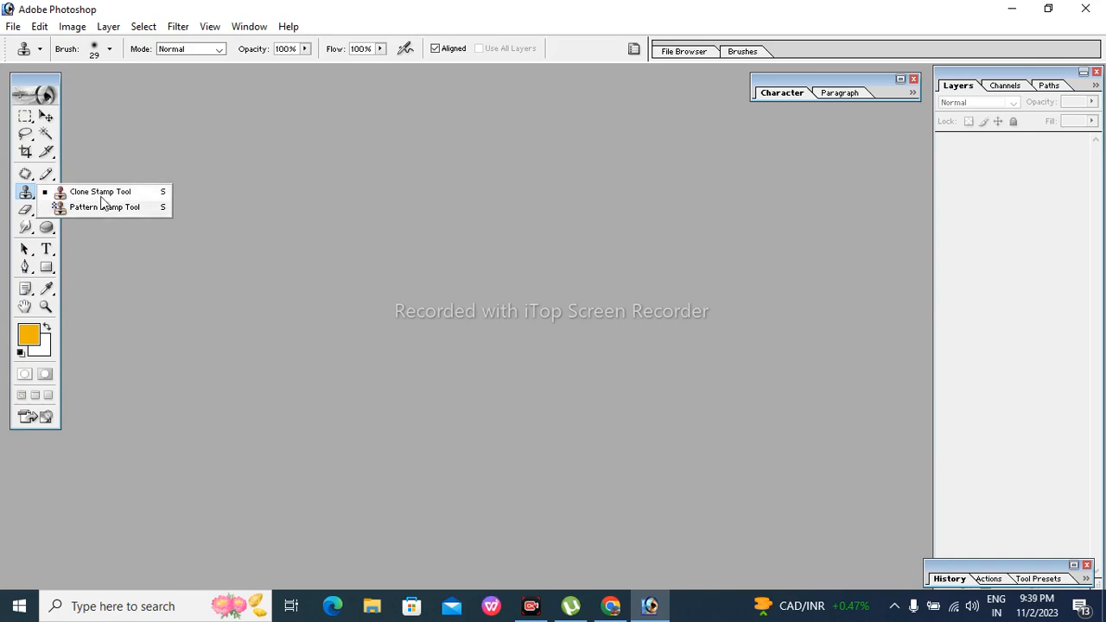
left_click(278, 203)
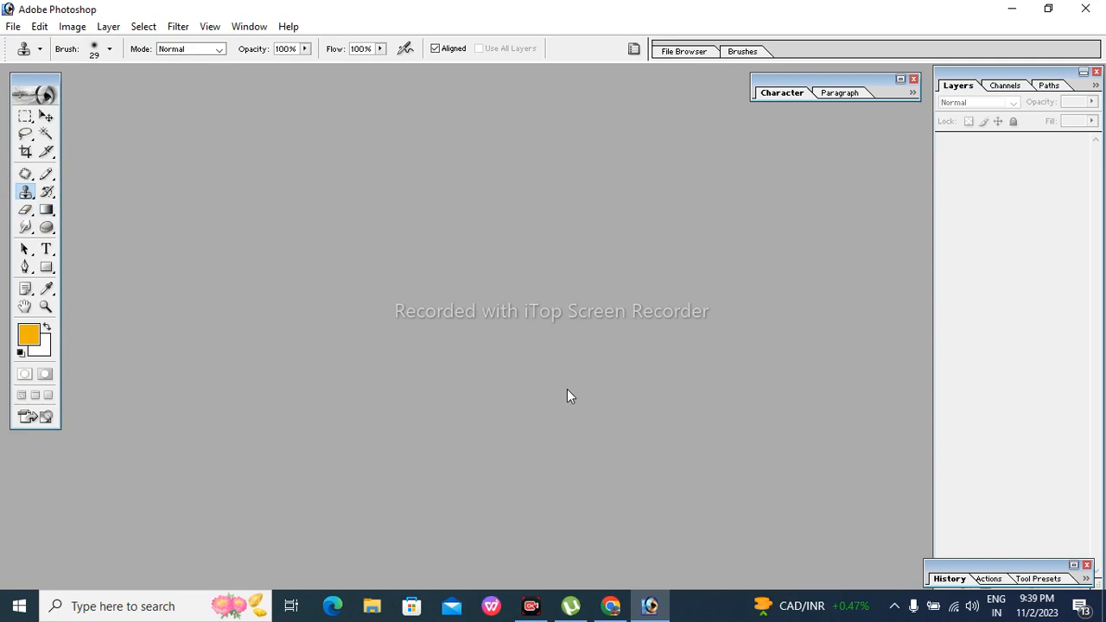
Examine the Dodge, Burn and Sponge tool variants and the horizontal and vertical Type tool variants
left_click(47, 227)
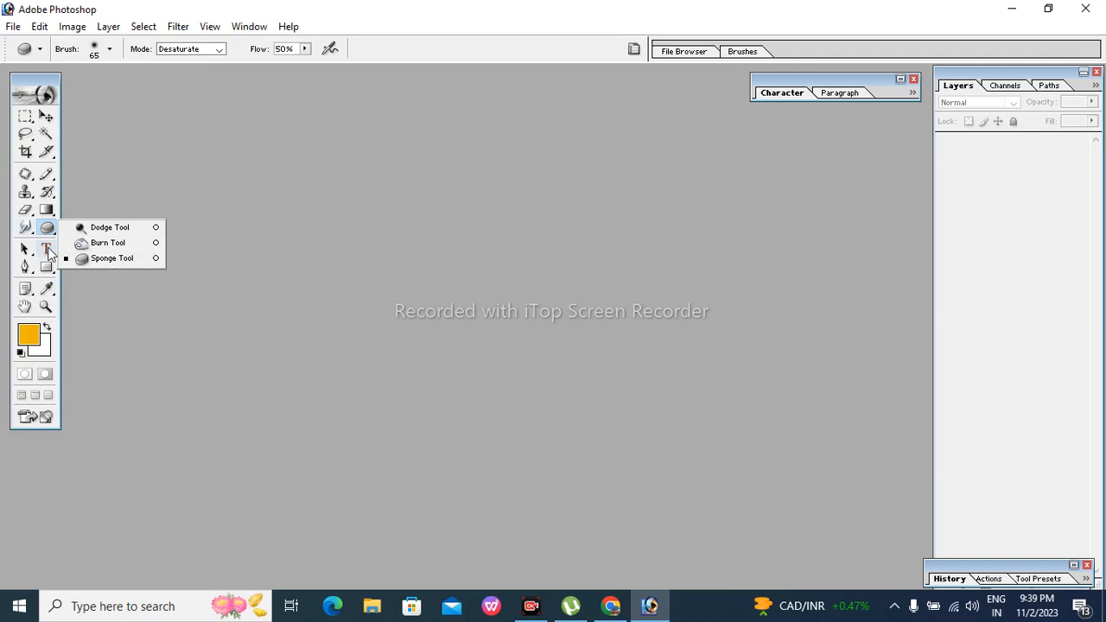
left_click(115, 302)
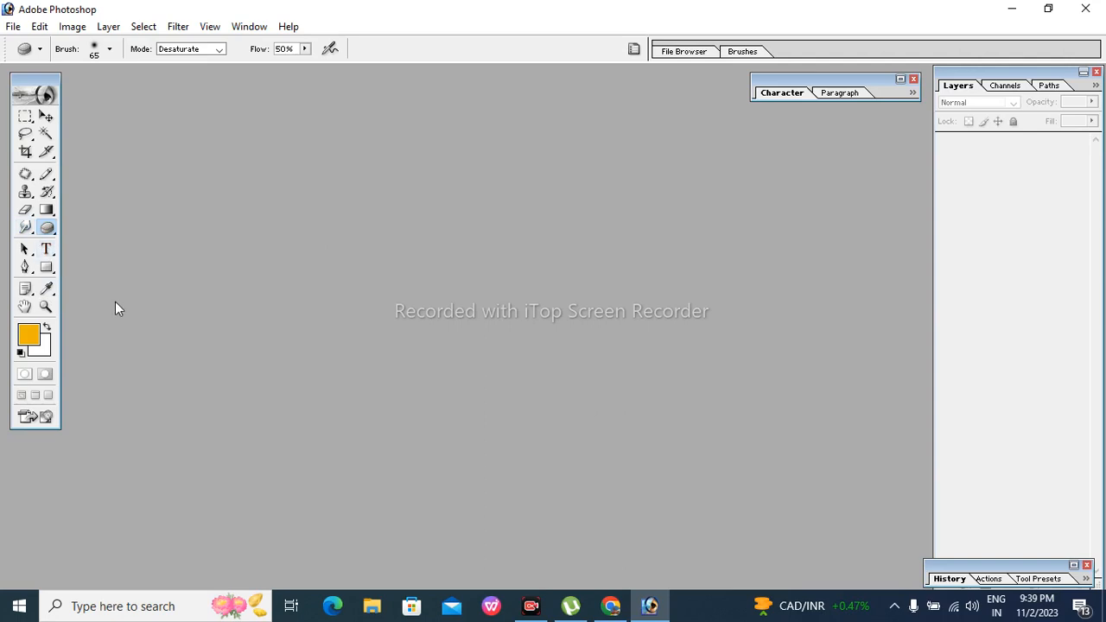
left_click(48, 251)
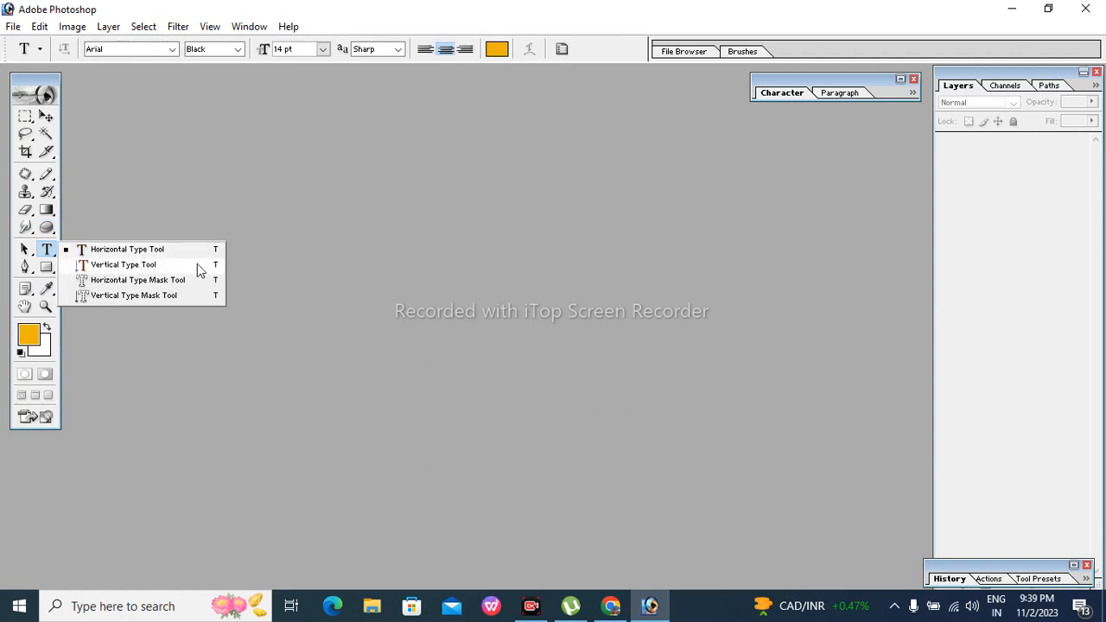
left_click(223, 190)
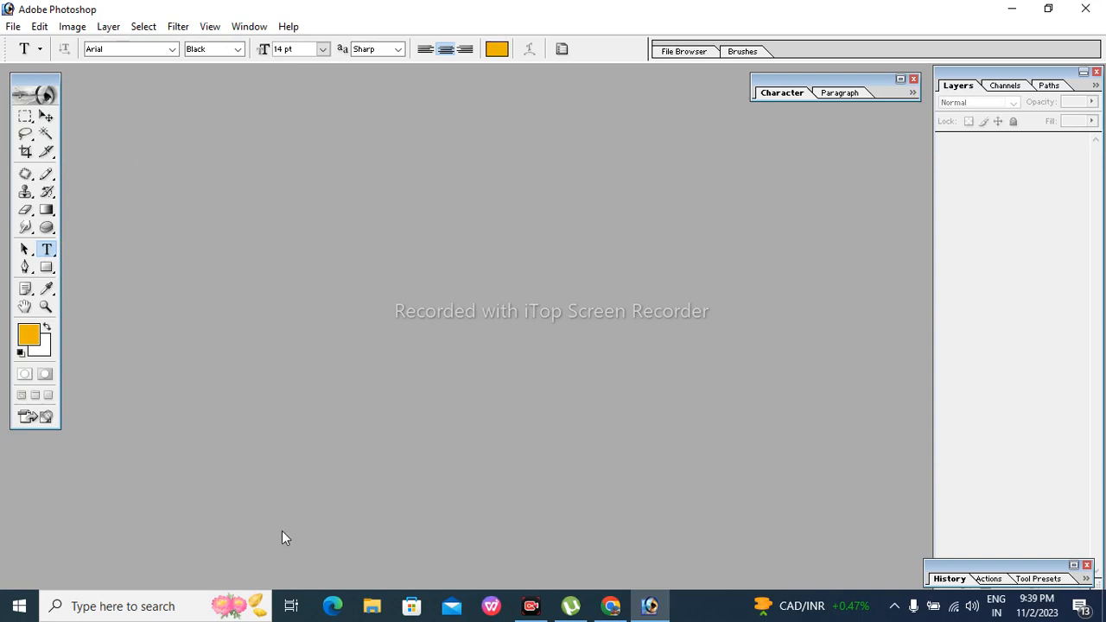
Examine the preset shapes of the Custom Shape tool and the variants of the Pen tool
left_click(45, 270)
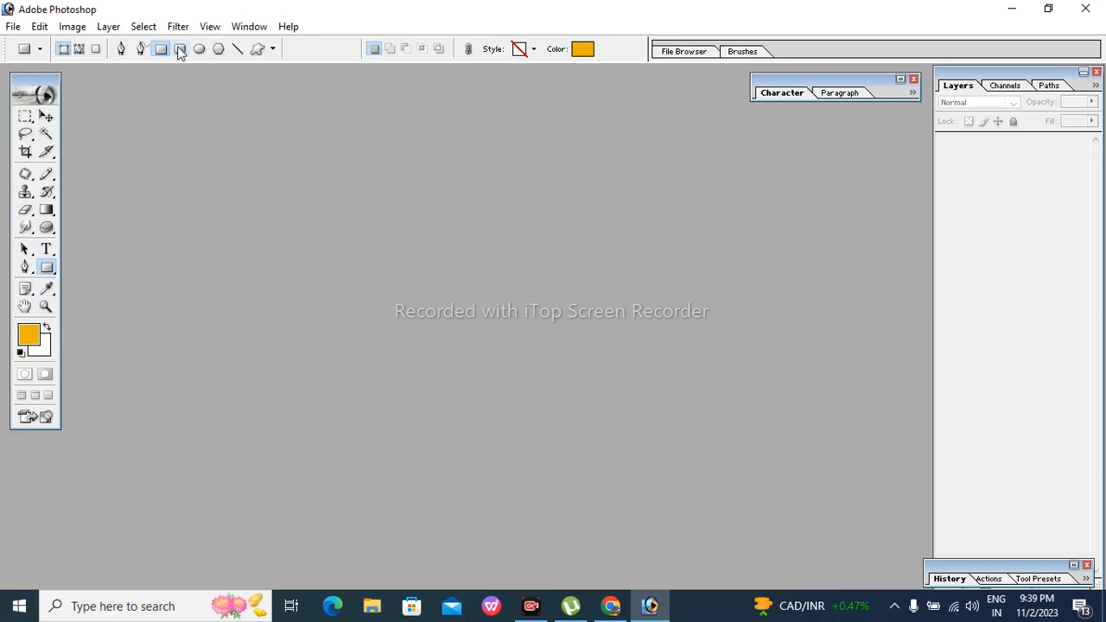
left_click(259, 49)
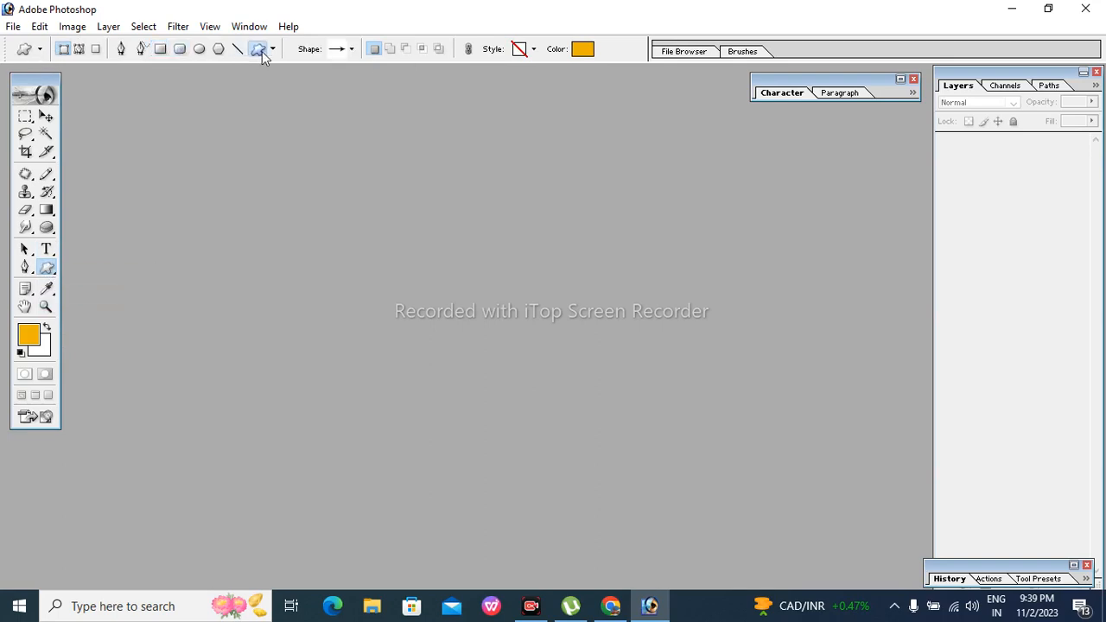
left_click(352, 49)
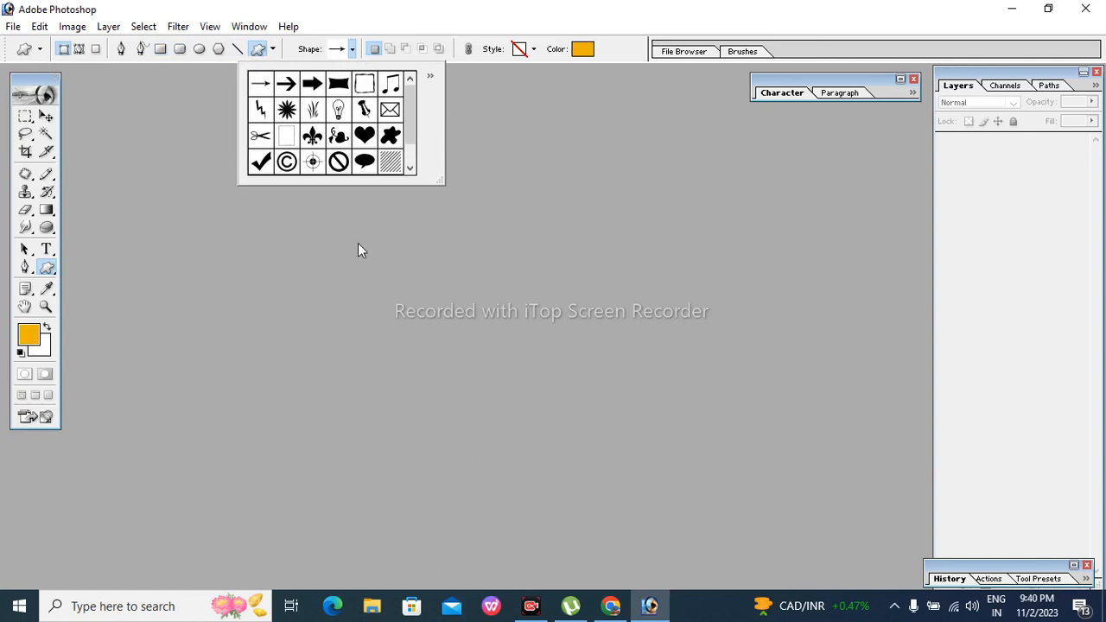
left_click(24, 270)
right_click(29, 271)
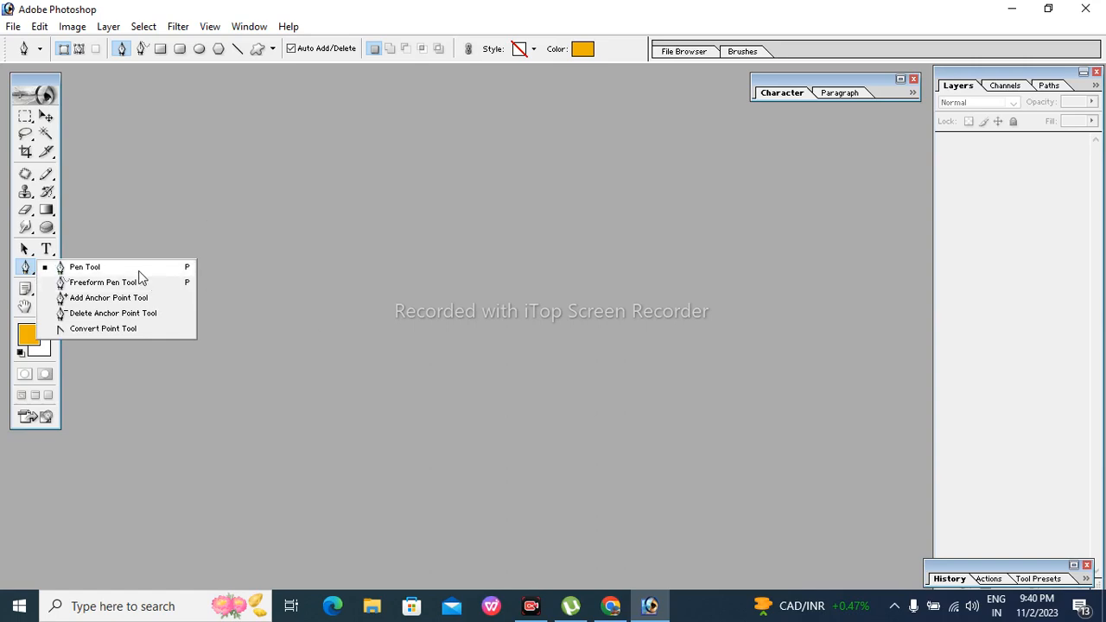
left_click(127, 245)
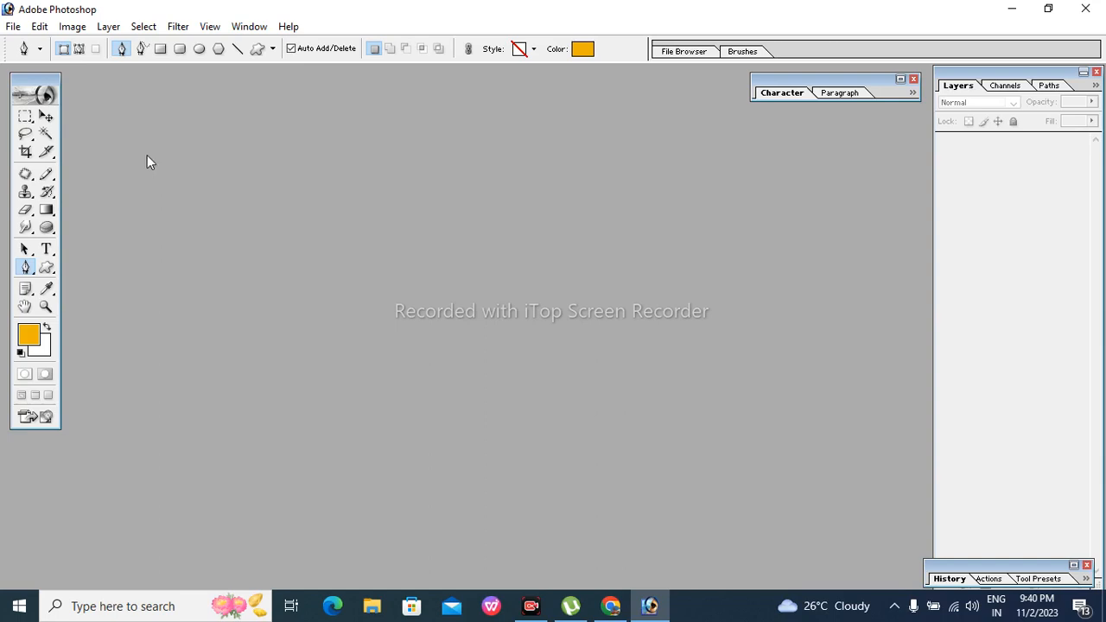
Create a new white RGB document from the 800 x 600 preset with a resolution of 300 pixels/inch
left_click(13, 27)
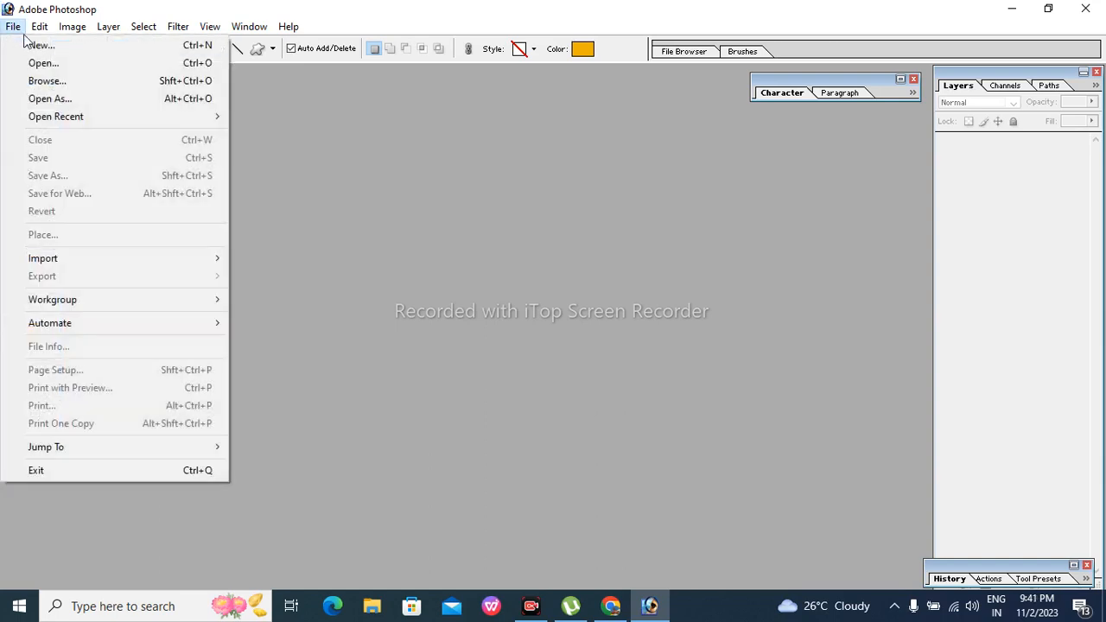
left_click(35, 44)
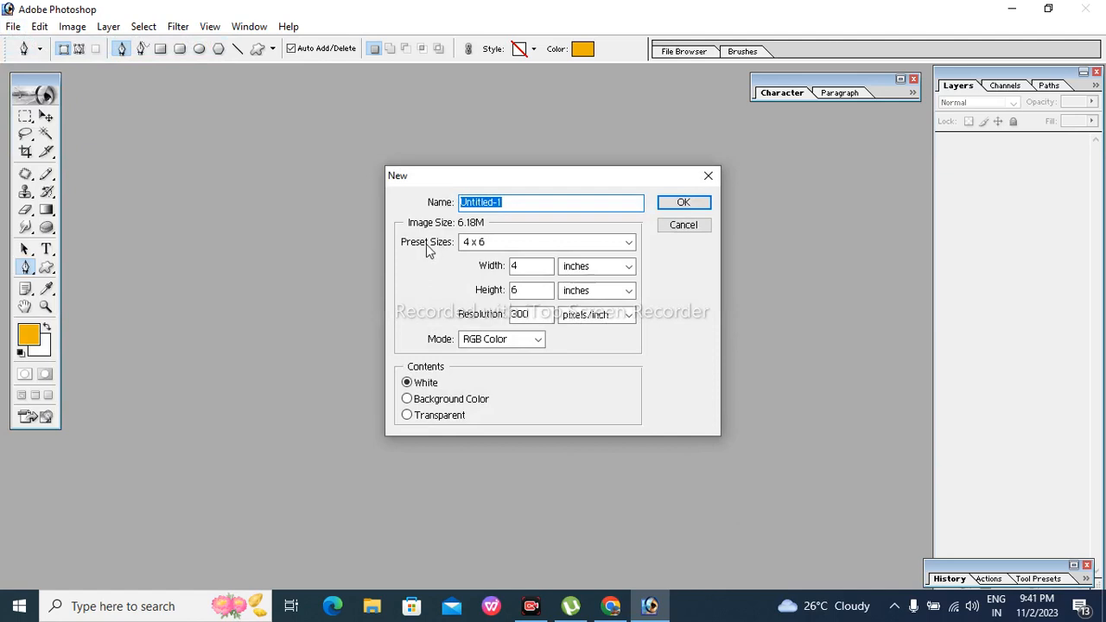
left_click(524, 245)
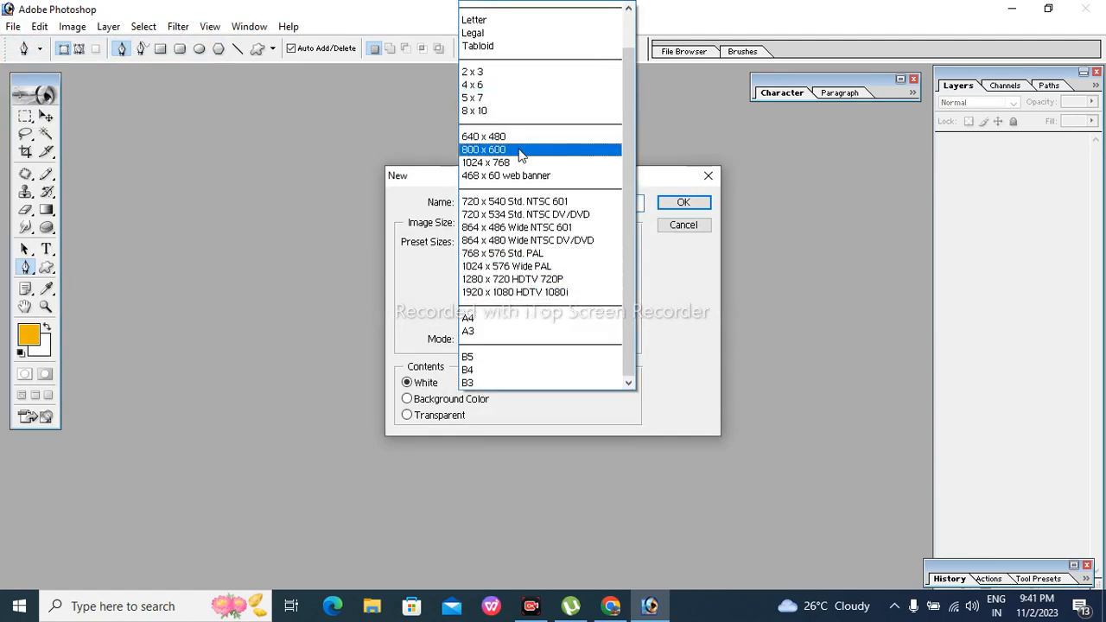
left_click(520, 152)
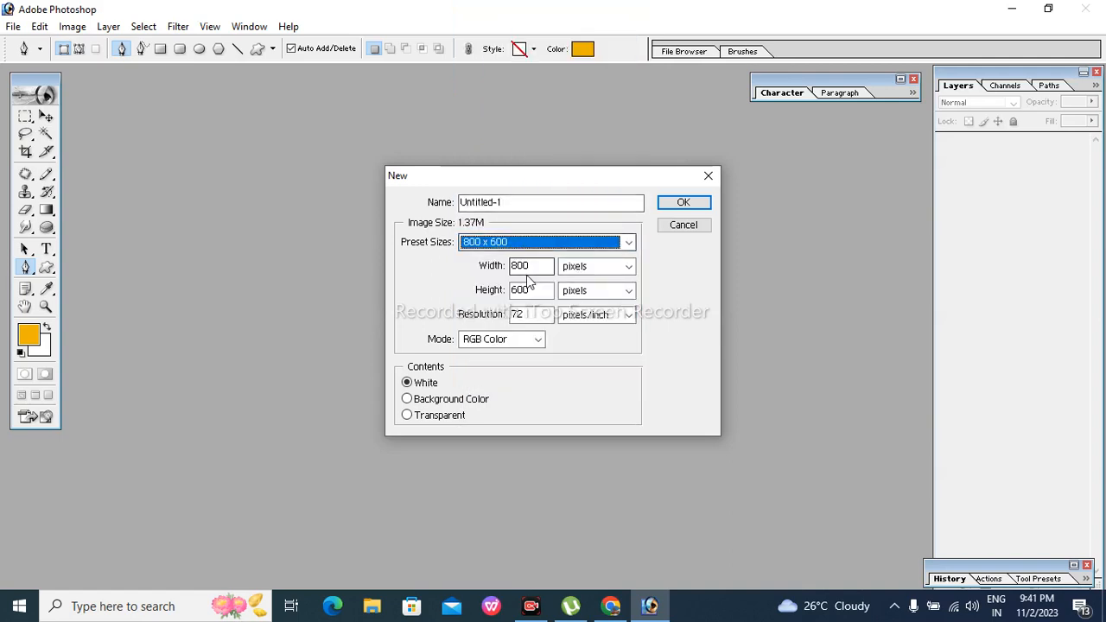
key("Tab")
key("Tab")
key("Tab")
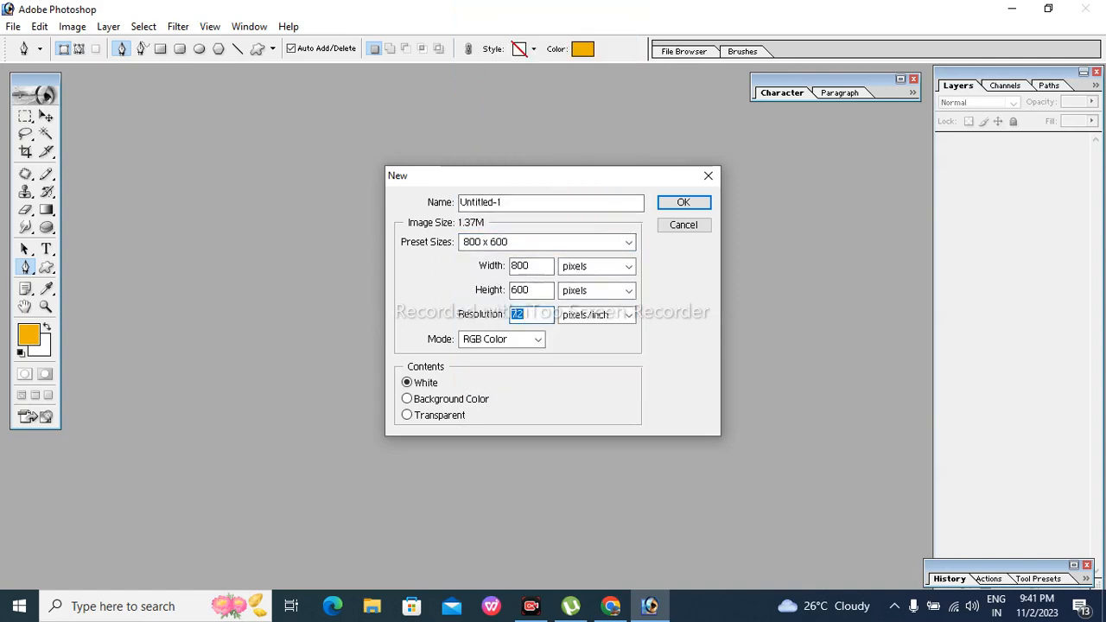
type("300")
left_click(681, 204)
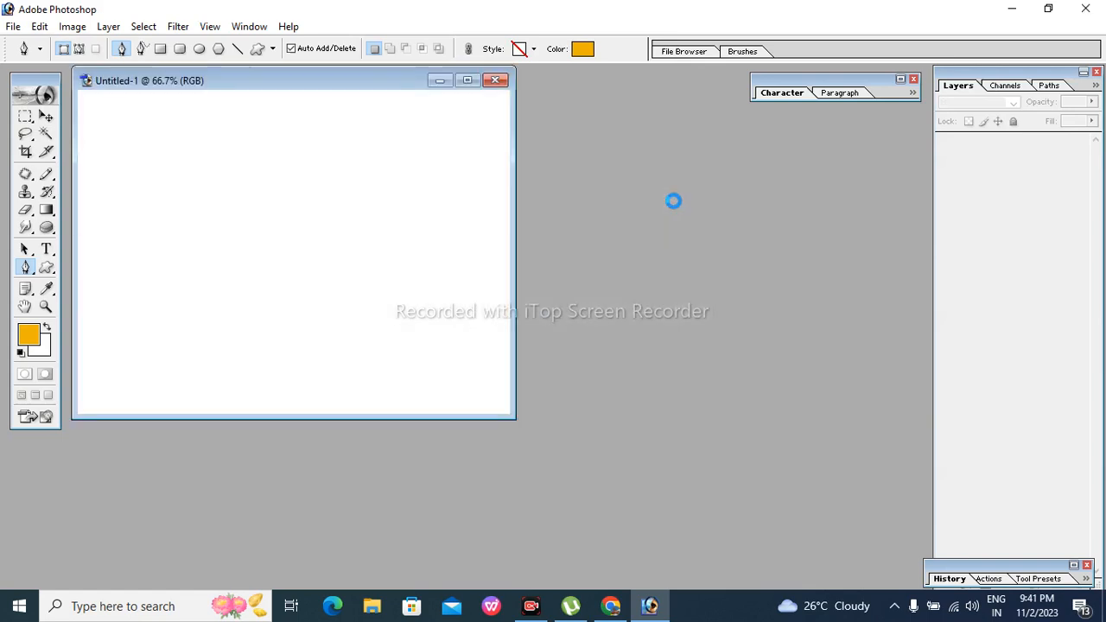
Paint an orange zigzag stroke across the blank canvas with the size 13 Brush tool
left_click(46, 116)
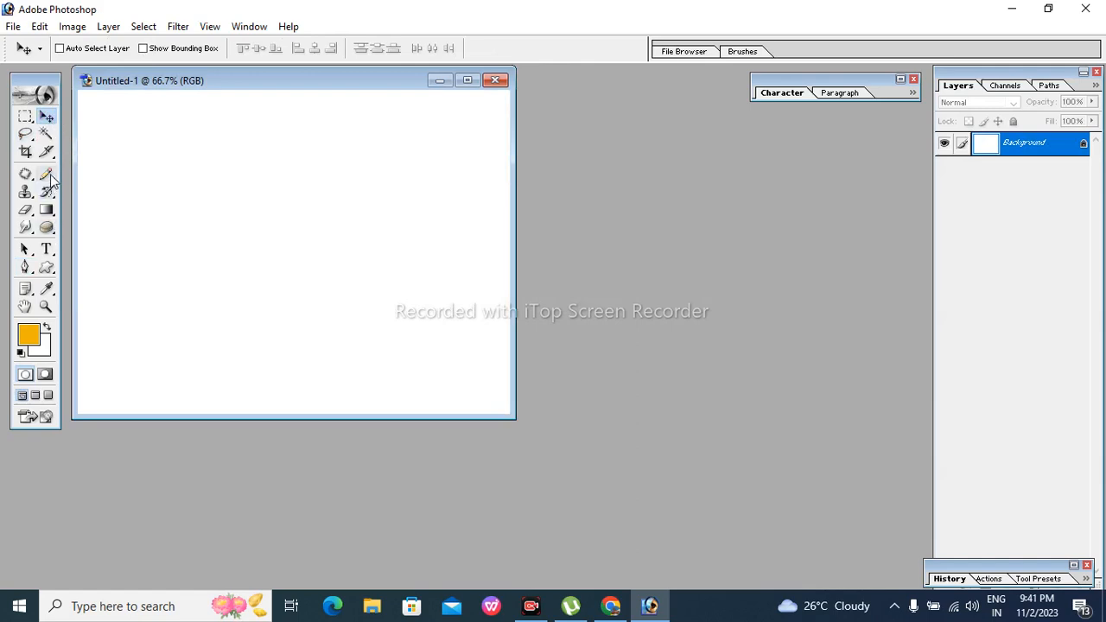
mouse_move(50, 179)
left_mouse_down()
mouse_move(69, 185)
mouse_move(95, 173)
left_mouse_up()
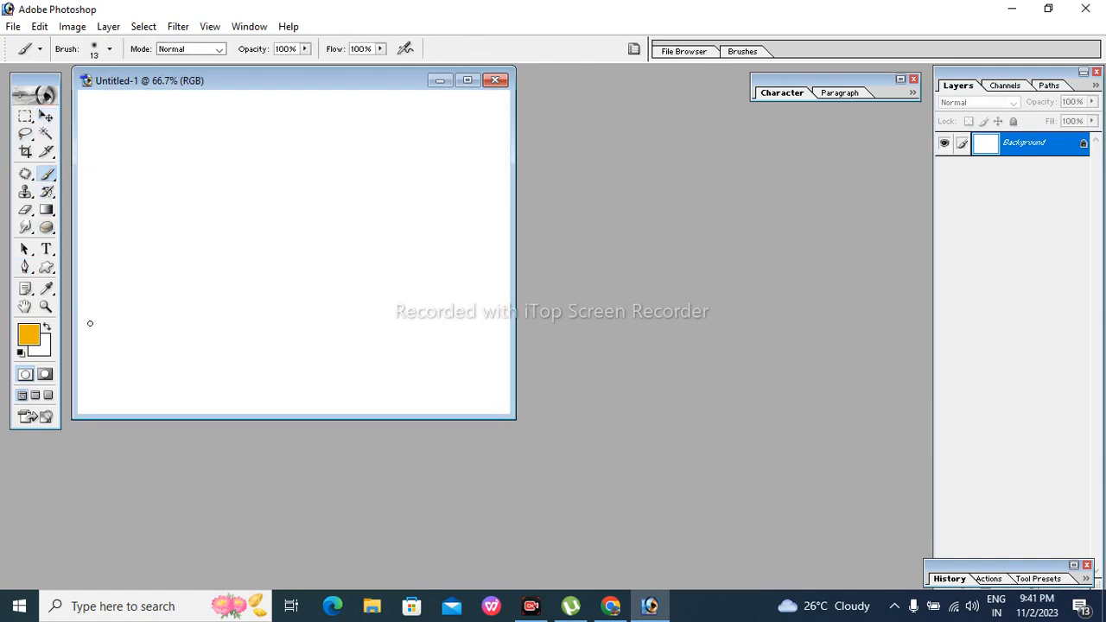
mouse_move(87, 353)
left_mouse_down()
mouse_move(145, 264)
mouse_move(191, 330)
mouse_move(209, 331)
mouse_move(273, 237)
mouse_move(300, 275)
mouse_move(388, 201)
mouse_move(423, 150)
mouse_move(456, 338)
mouse_move(493, 330)
left_mouse_up()
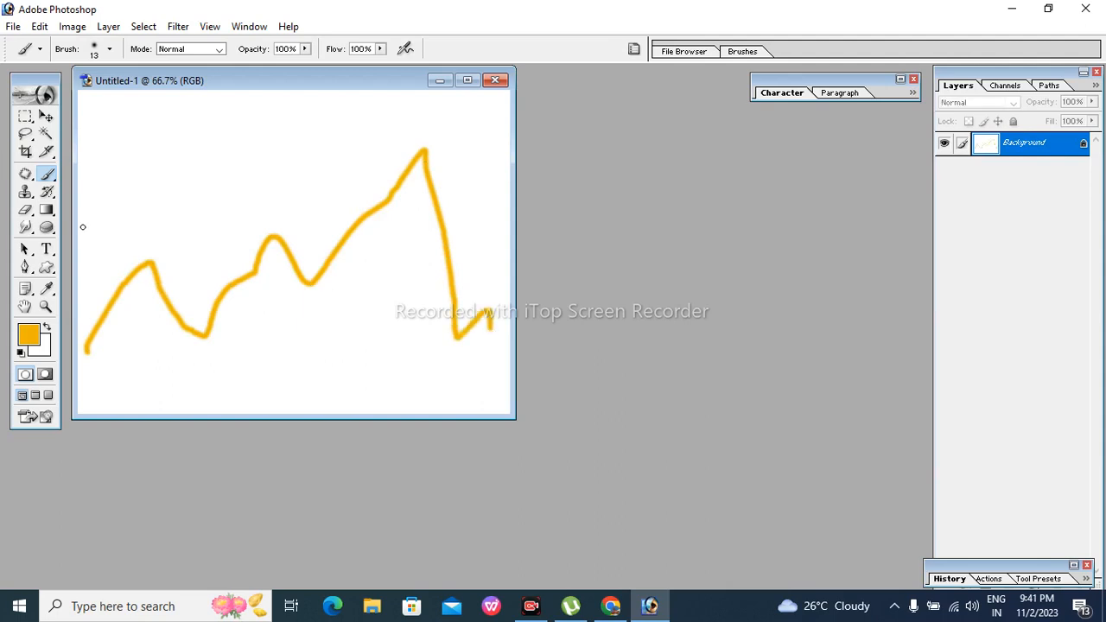
Draw a small ellipse shape near the canvas top, above the orange zigzag stroke, and recolor it blue
left_click(47, 268)
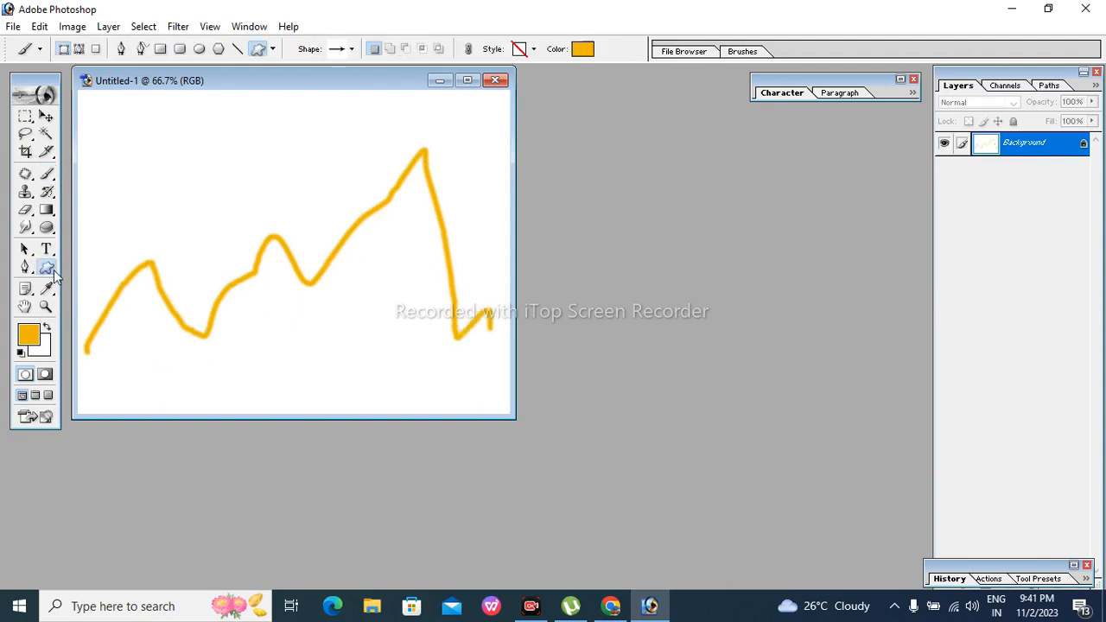
left_click(200, 49)
left_click_drag(194, 95, 229, 137)
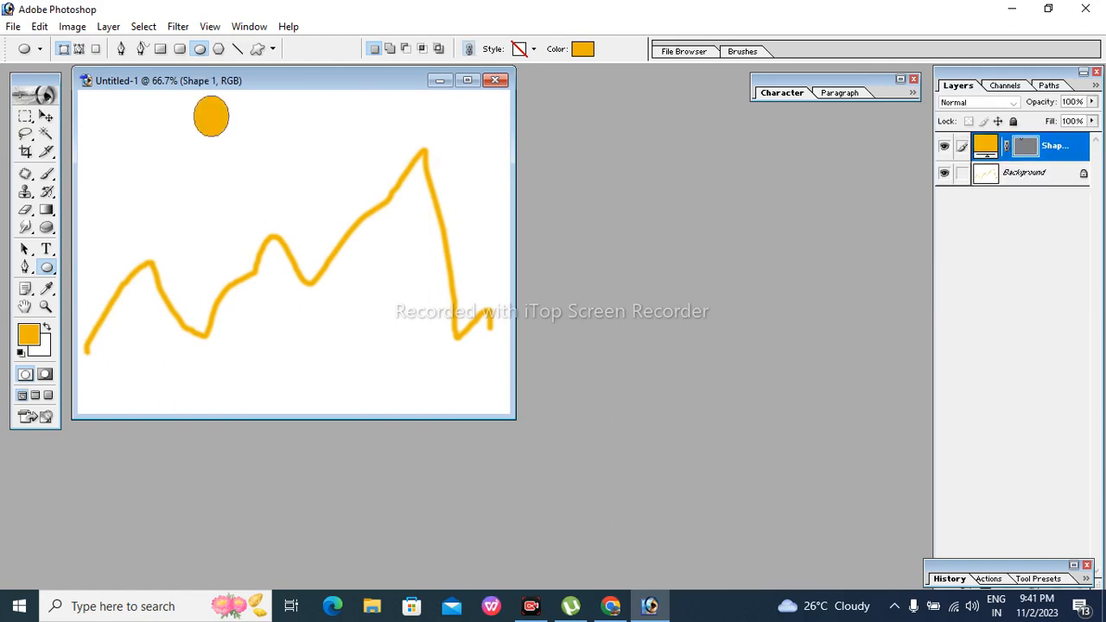
left_click(583, 48)
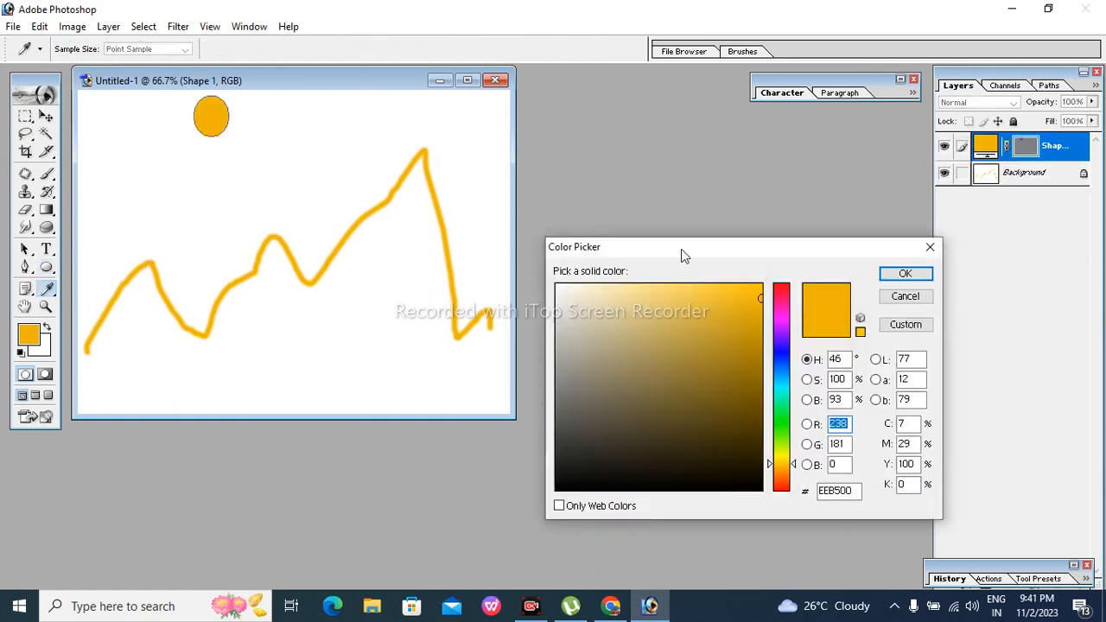
left_click(777, 358)
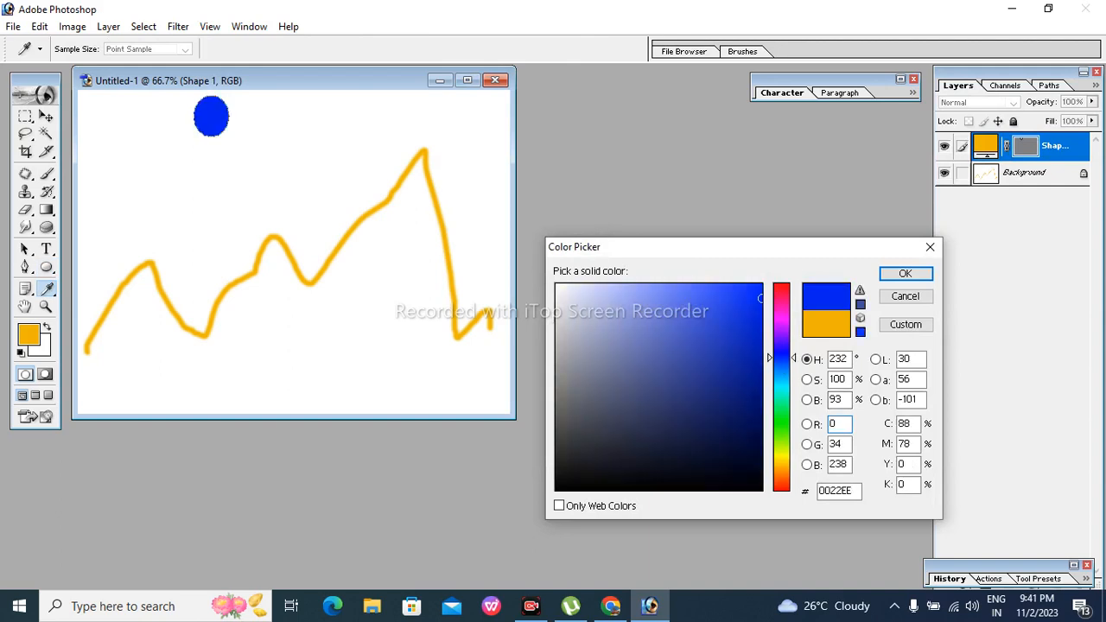
left_click(906, 275)
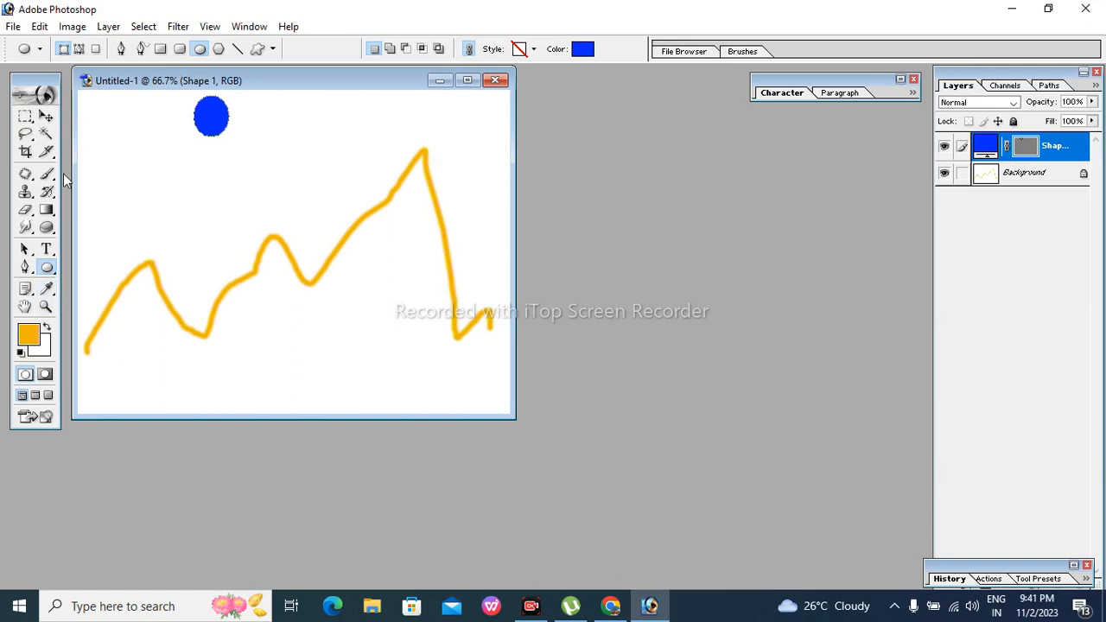
Set the Sponge tool to the 19 px hard round brush and Saturate mode
left_click(46, 228)
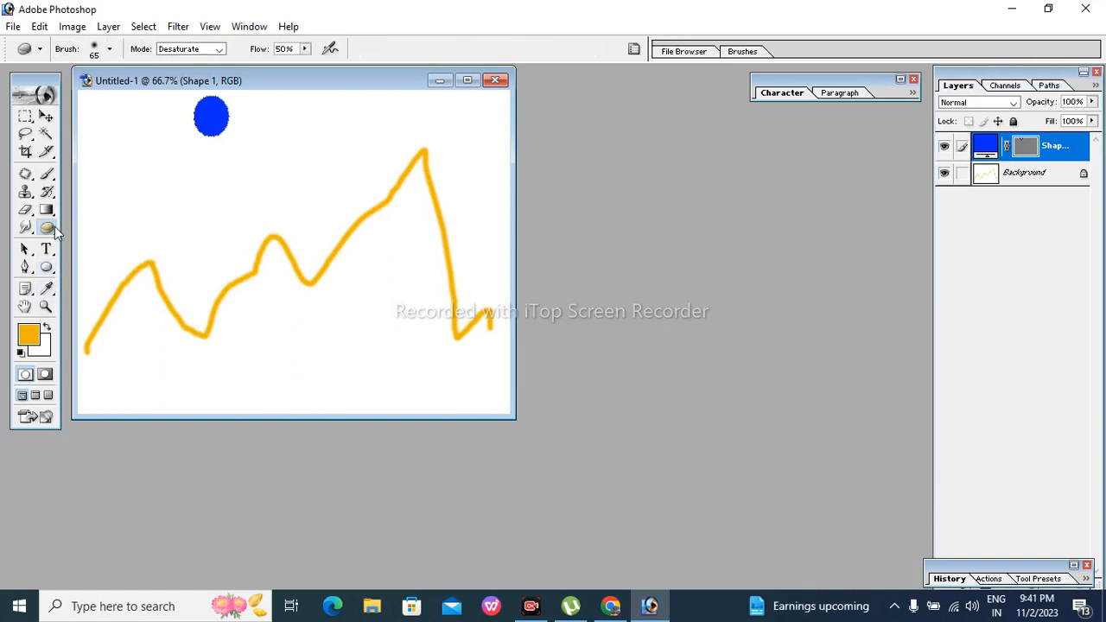
left_click(109, 50)
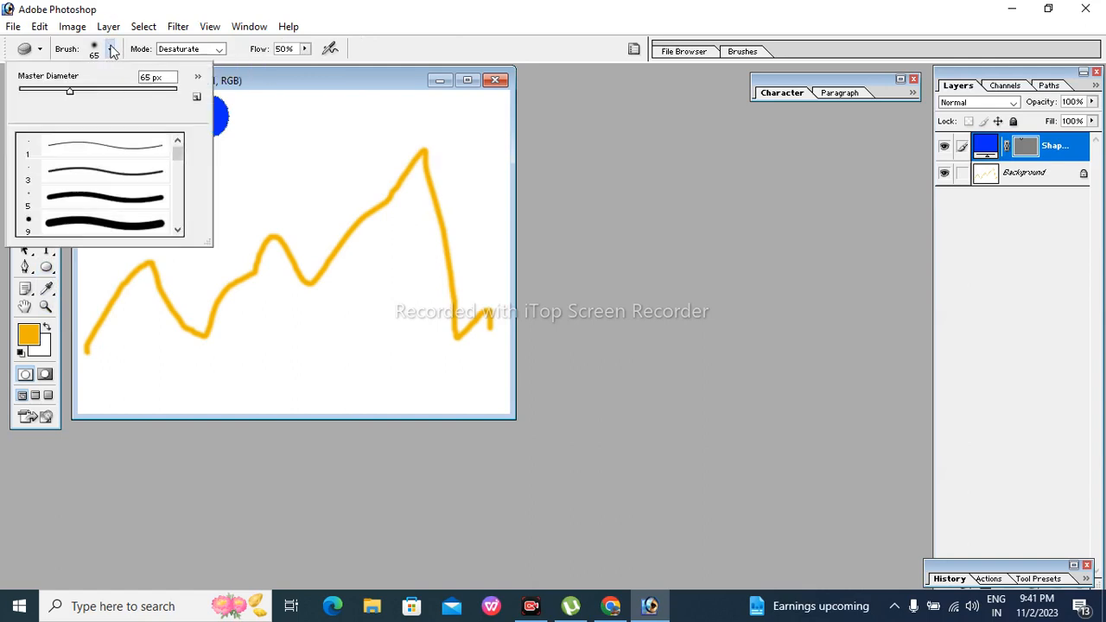
left_click(177, 230)
left_click(178, 230)
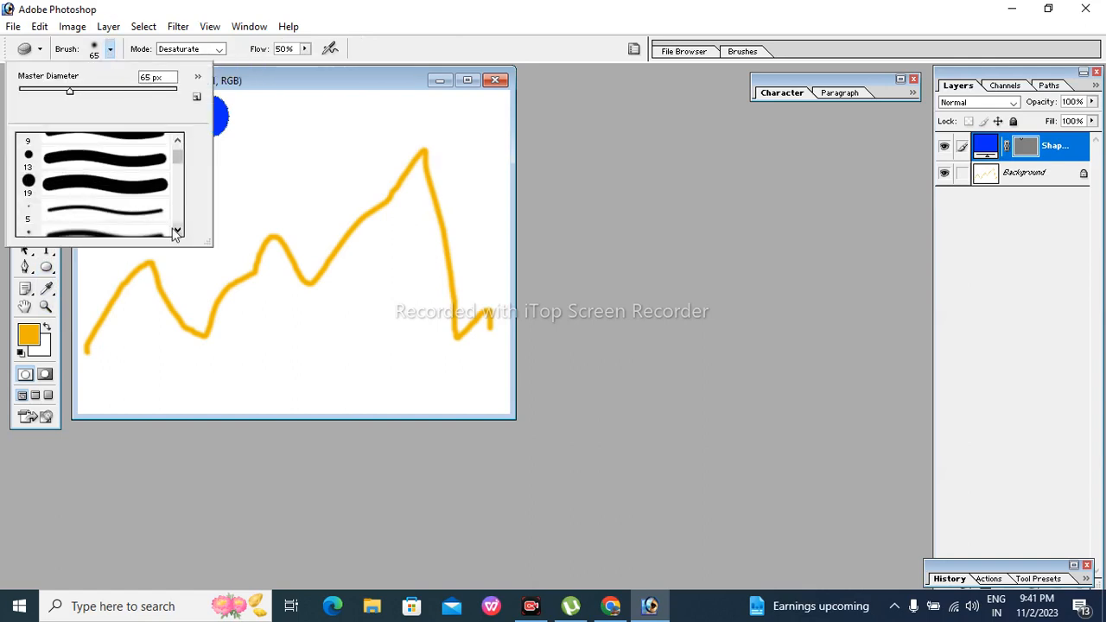
left_click(103, 183)
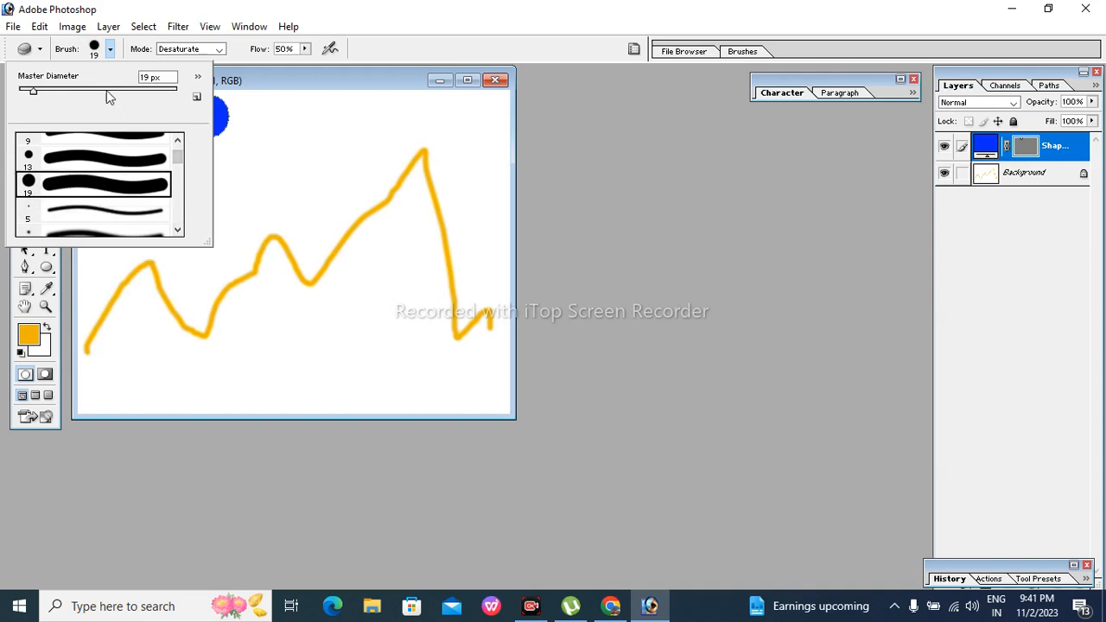
left_click(145, 52)
left_click(183, 49)
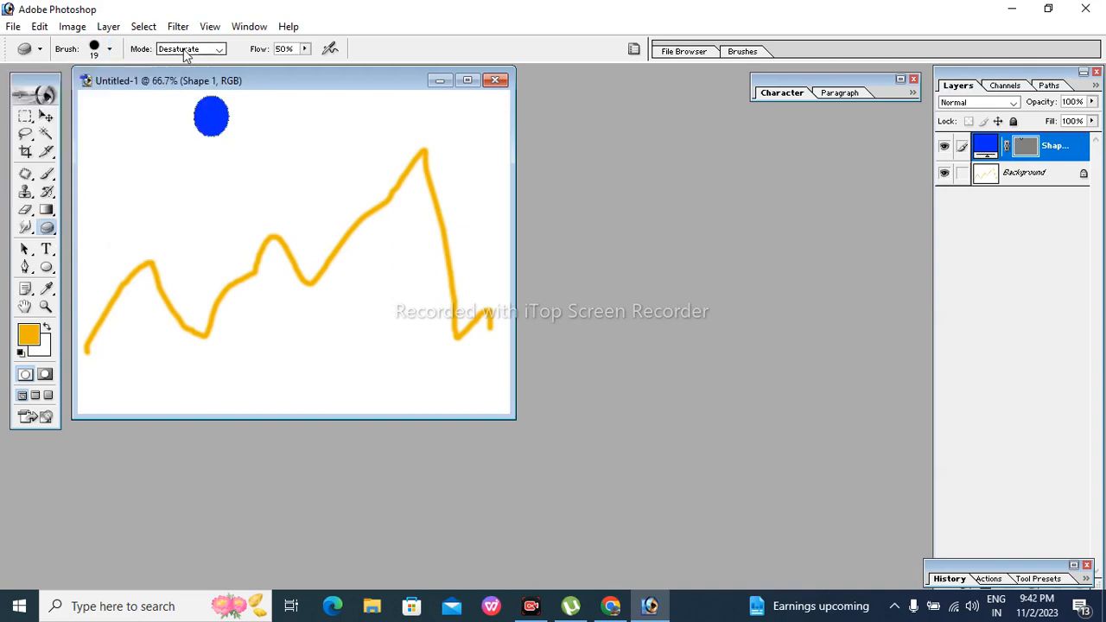
left_click(190, 69)
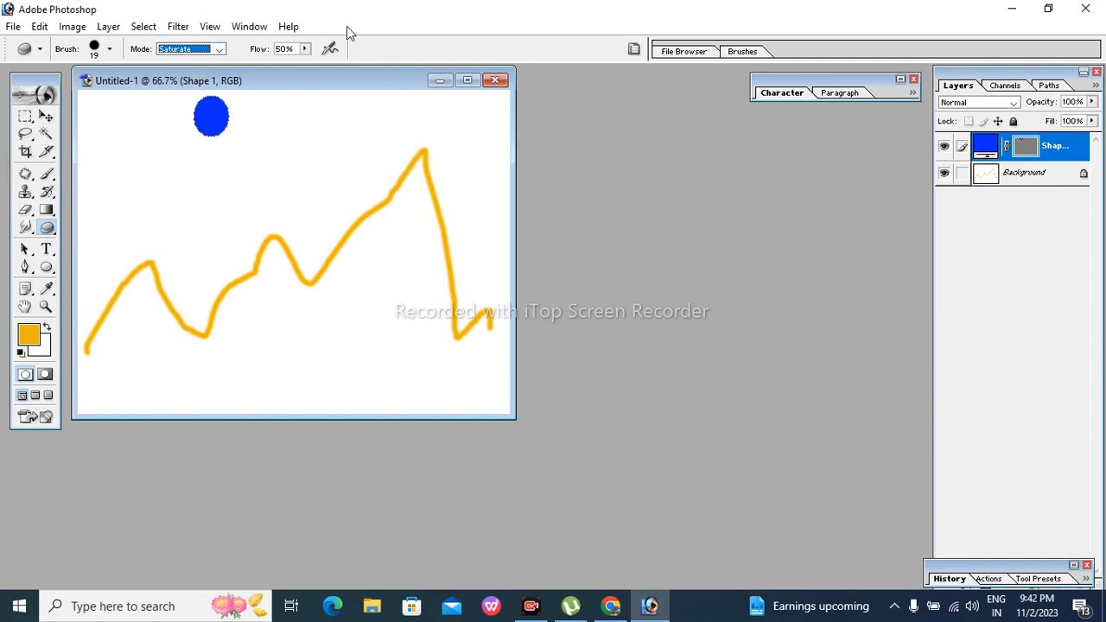
key("Tab")
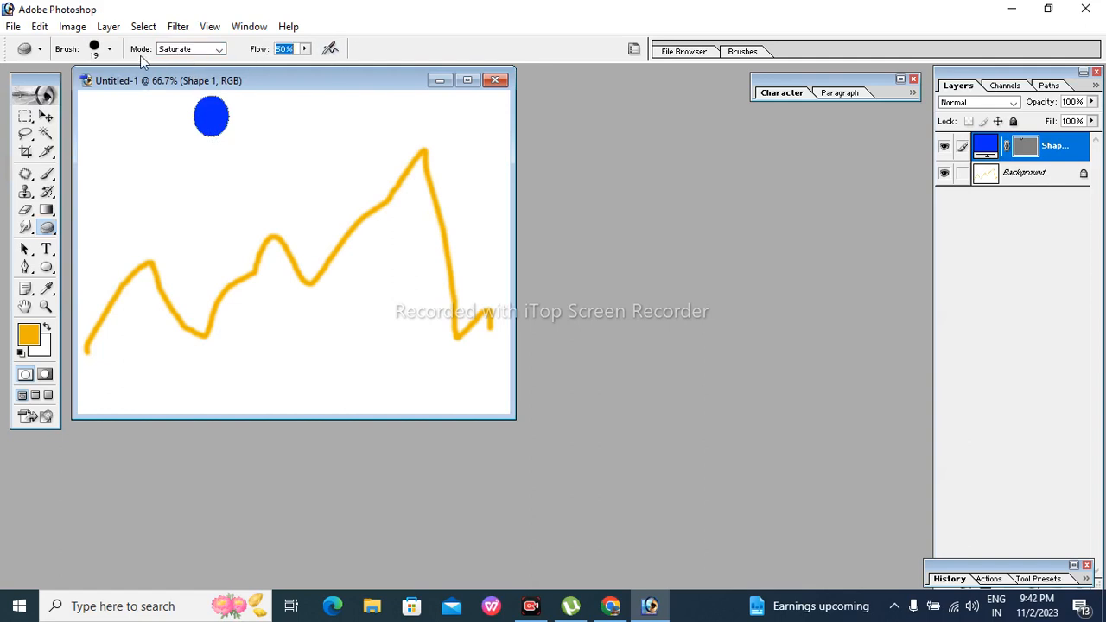
Apply the Desaturate 13 pixels tool preset to the Sponge tool
left_click(36, 52)
left_click(35, 53)
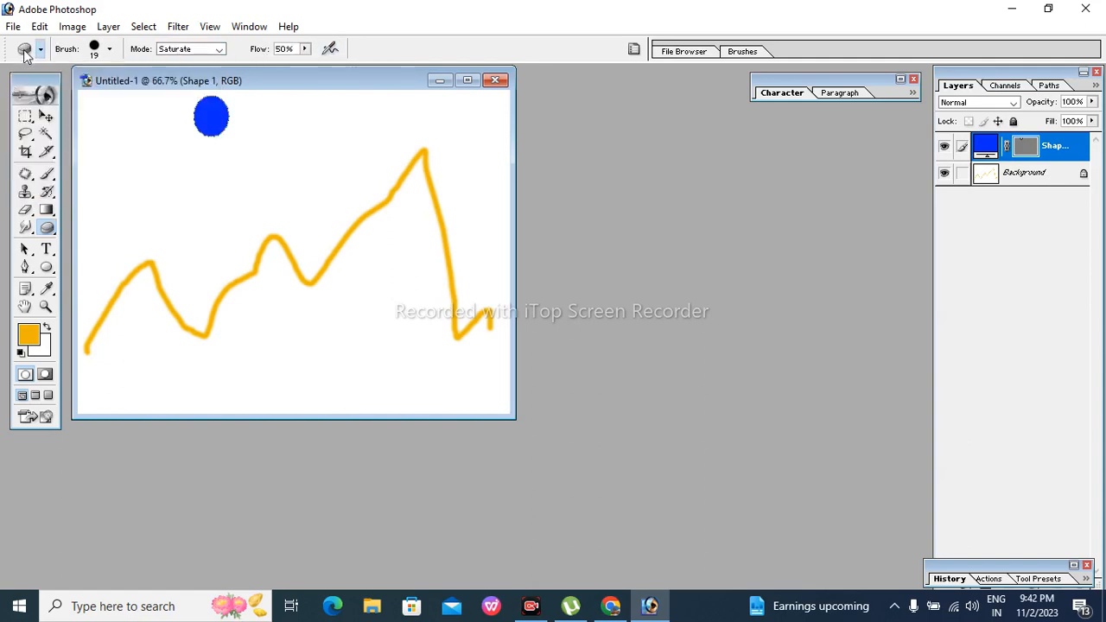
left_click(39, 50)
left_click(83, 80)
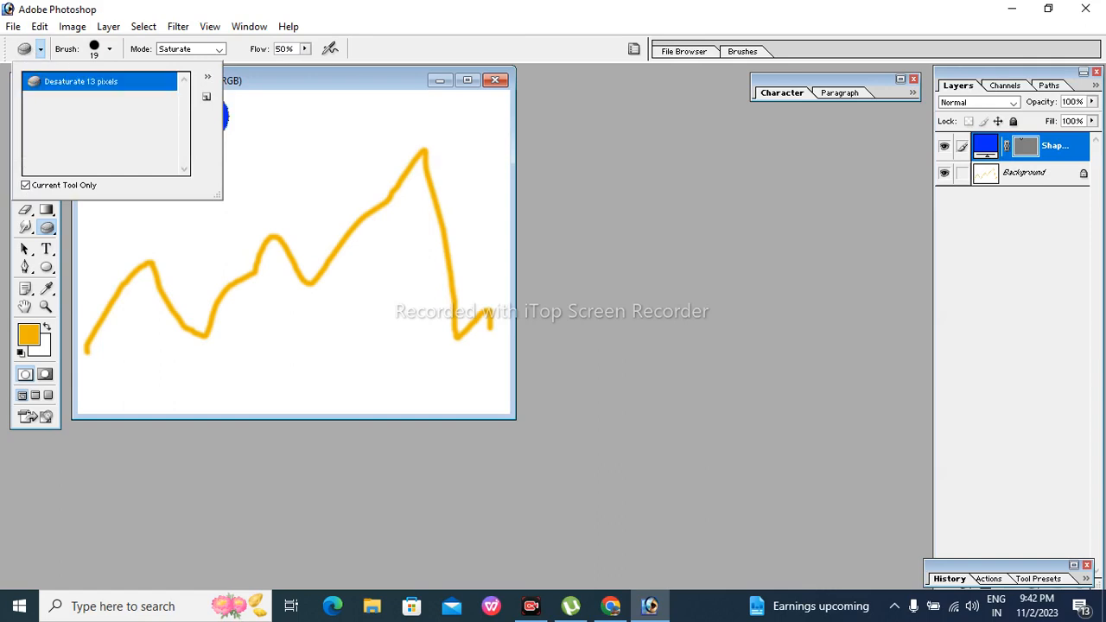
Look through the saved tool presets in the Preset Manager
left_click(208, 78)
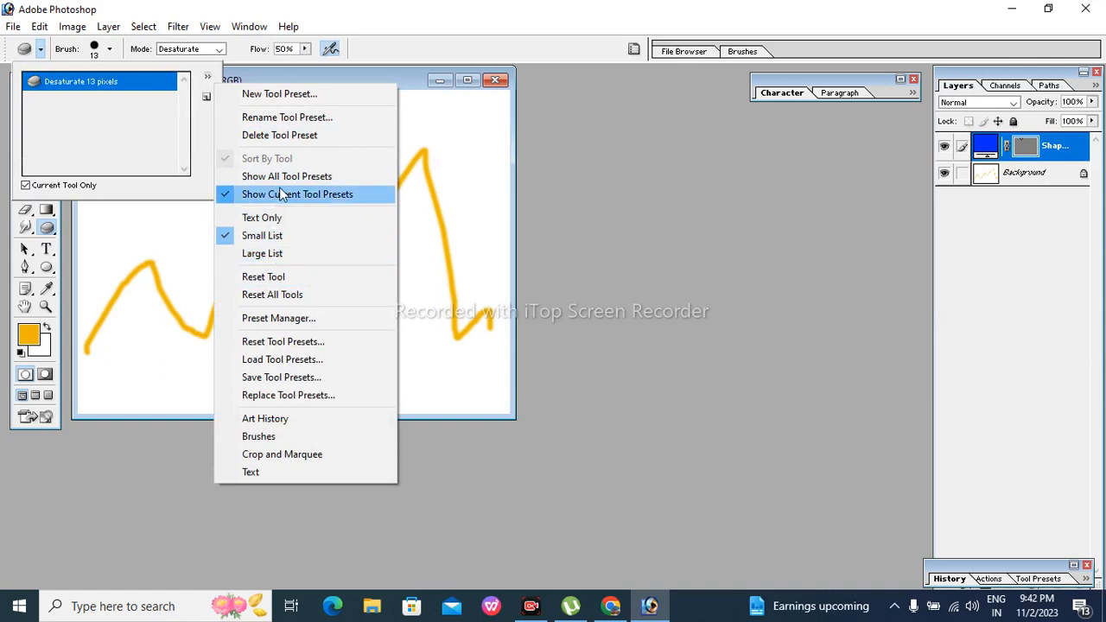
left_click(294, 319)
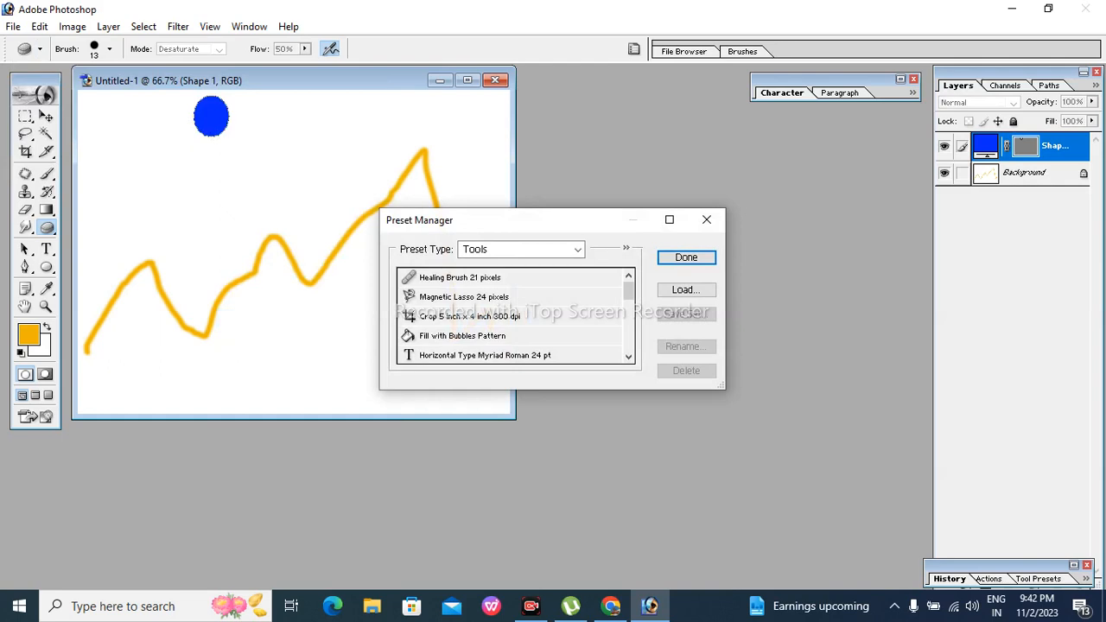
scroll(632, 344, "down", 5)
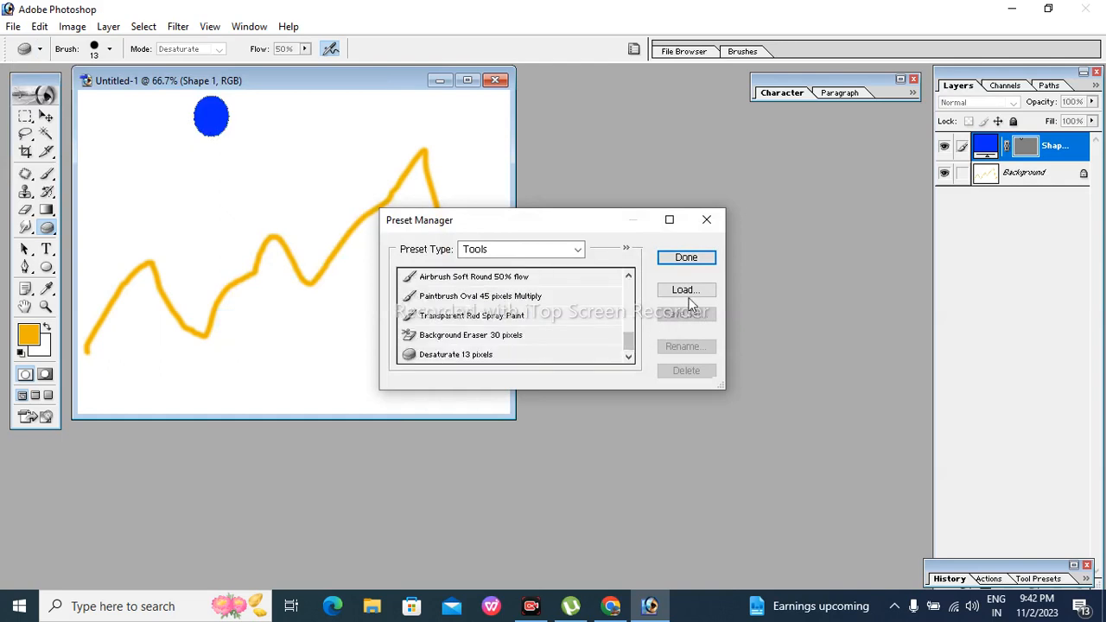
left_click(707, 219)
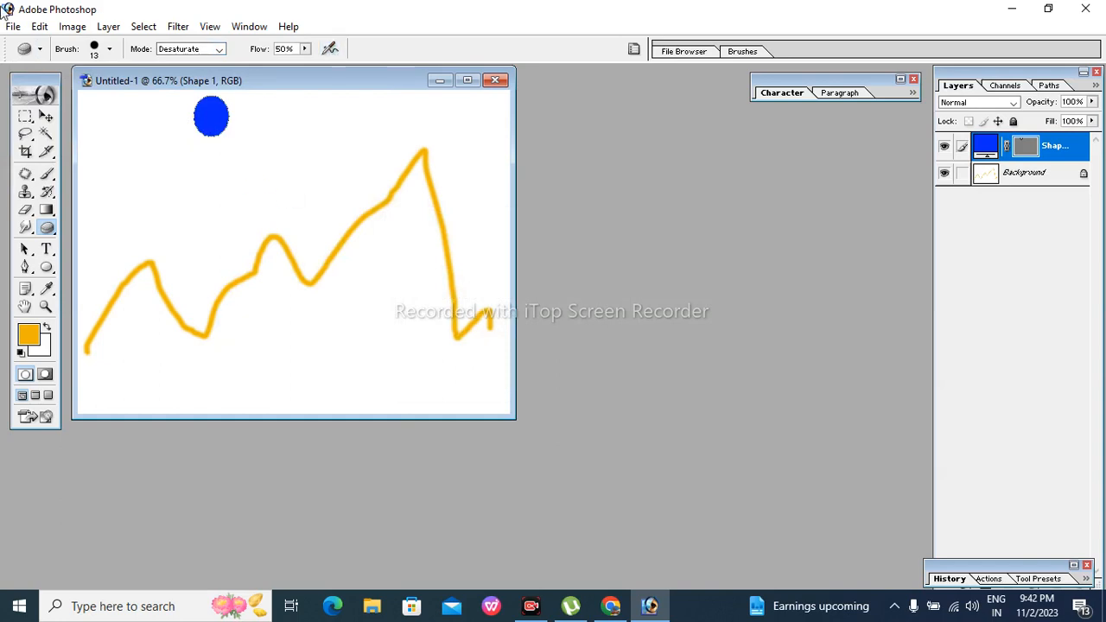
Try the Sponge tool on the ellipse's shape layer, and convert the Background into a regular layer with the default settings
left_click(301, 204)
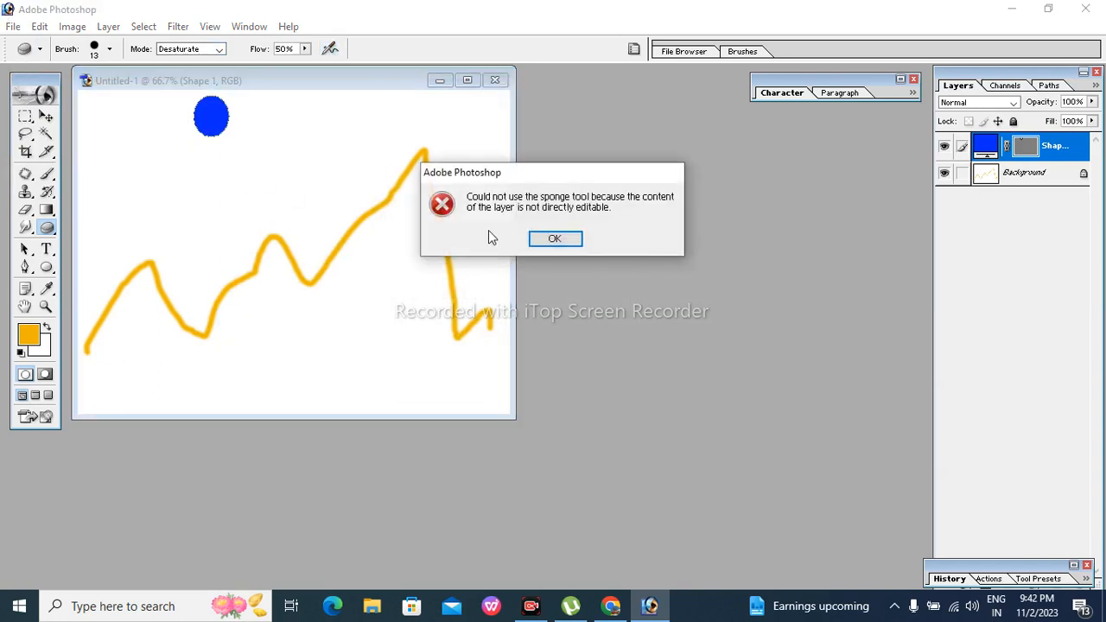
left_click(534, 239)
double_click(1025, 173)
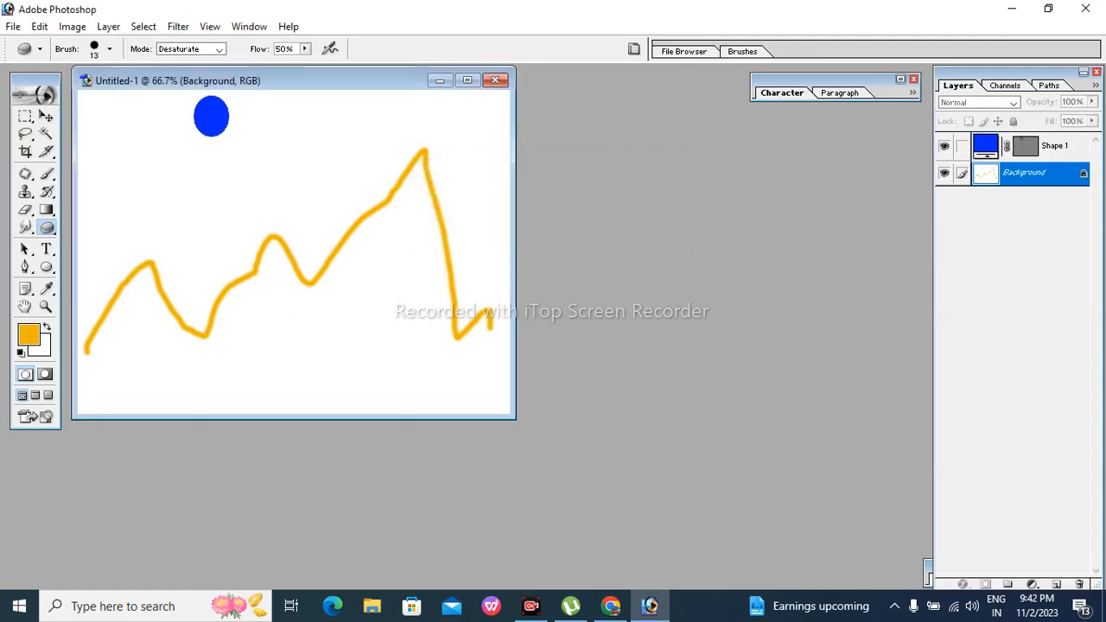
left_click(669, 278)
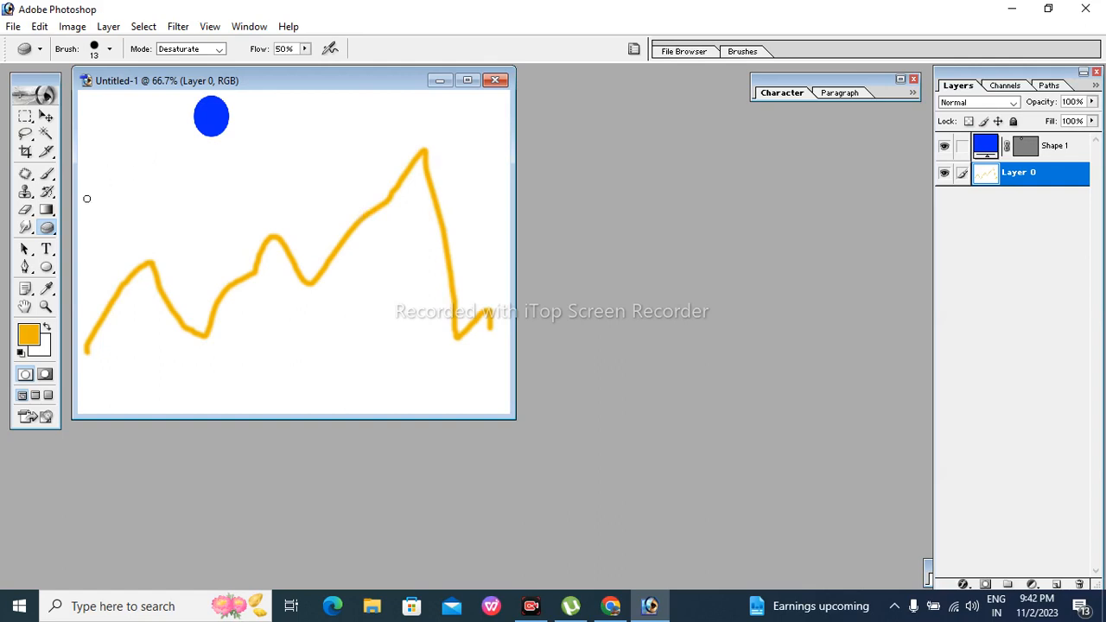
Switch from the Sponge tool to the Burn tool
right_click(47, 226)
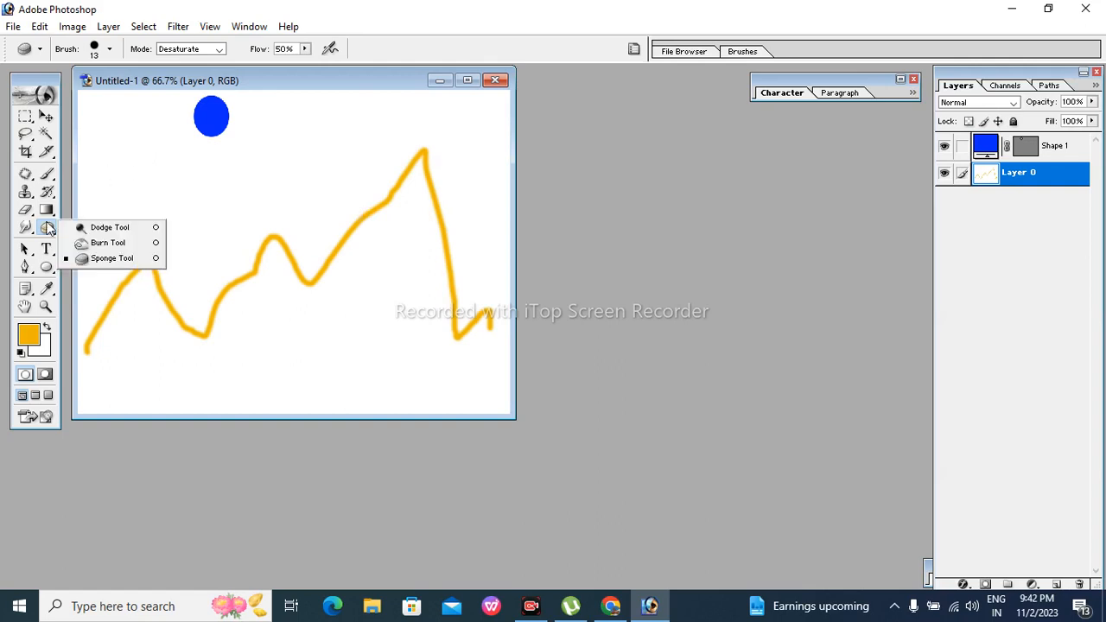
left_click(92, 245)
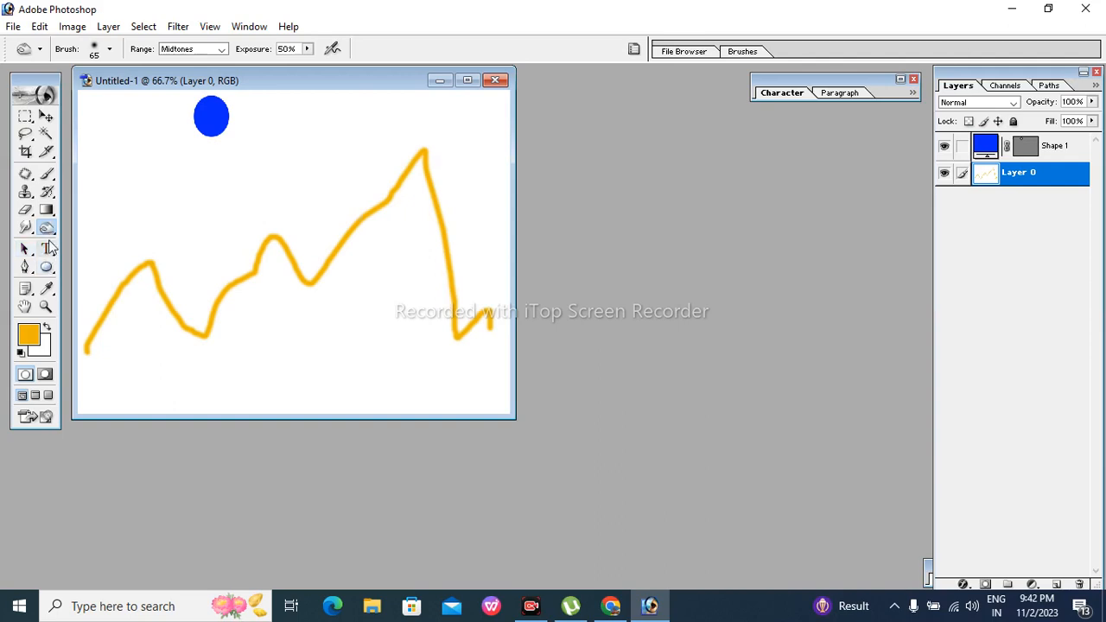
Select a circular area beside the blue ellipse with the Elliptical Marquee tool and copy it to a new layer
left_click(26, 118)
left_click(26, 119)
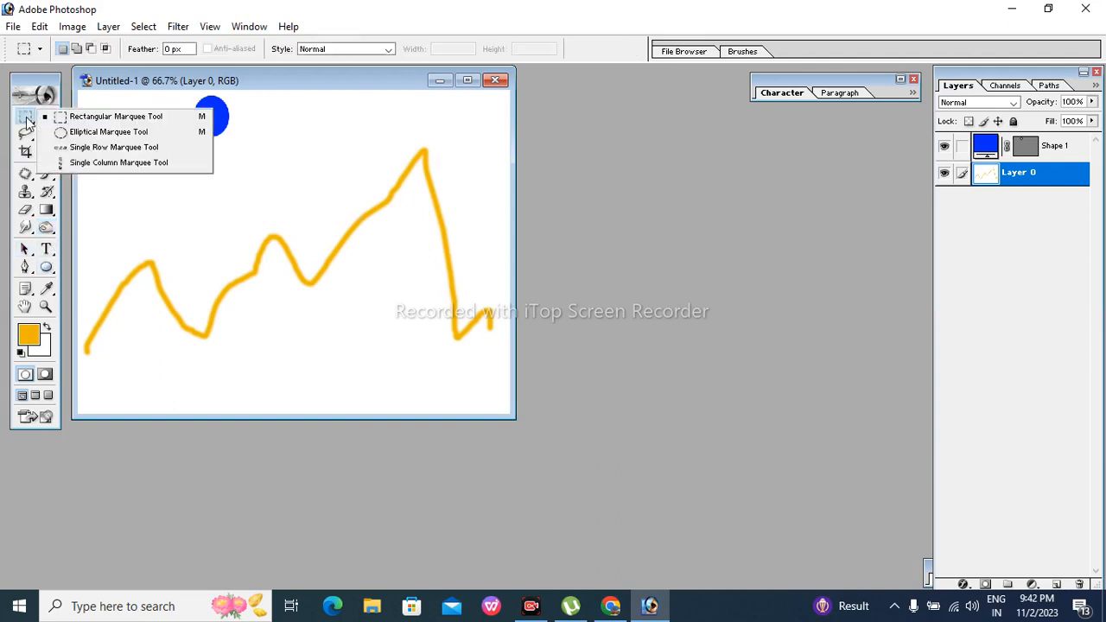
left_click(77, 132)
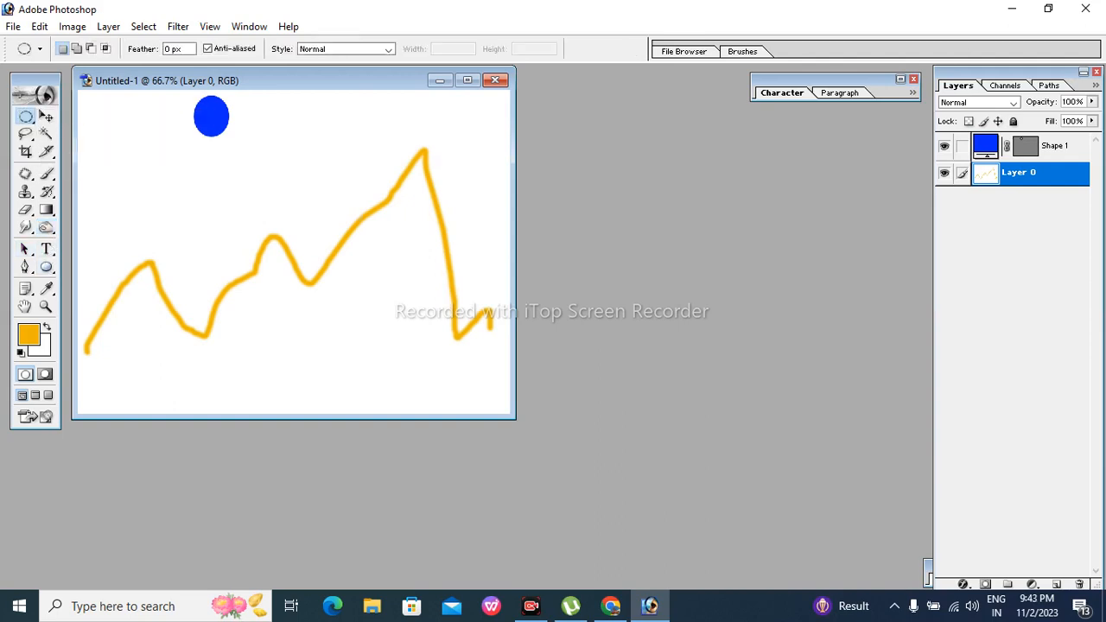
left_click_drag(102, 121, 192, 209)
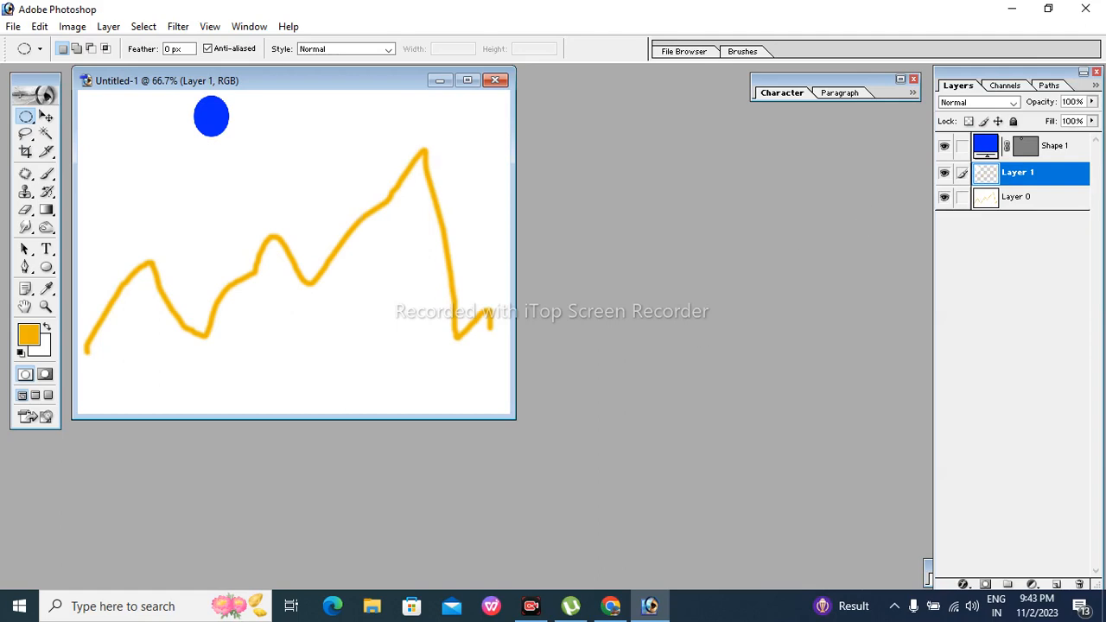
Check the name and color label of Layer 1 in its layer properties
right_click(1033, 179)
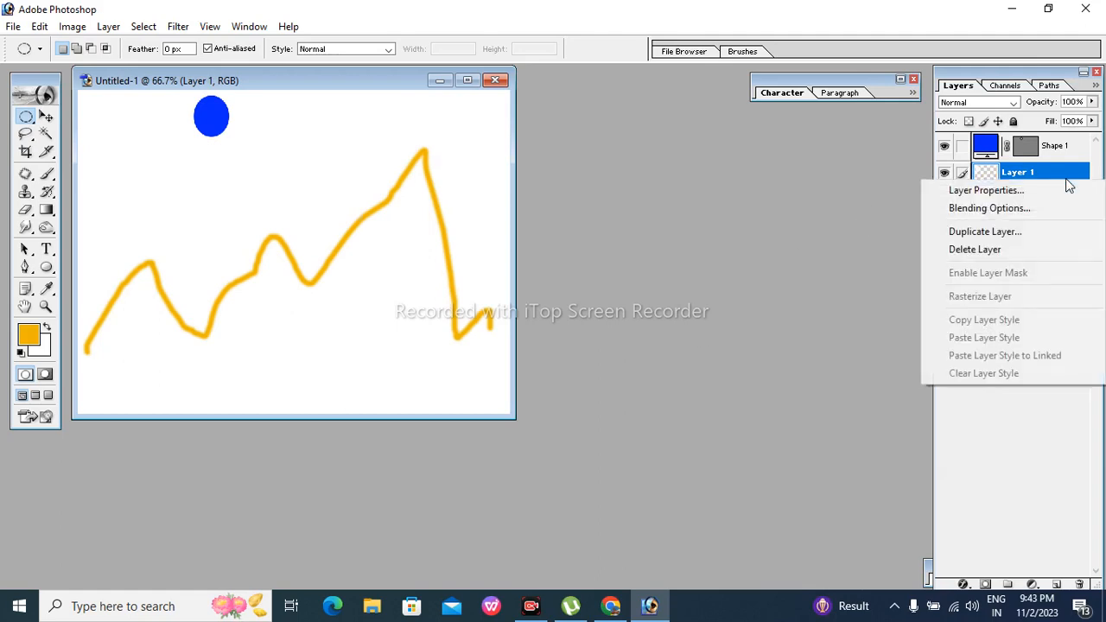
left_click(1021, 189)
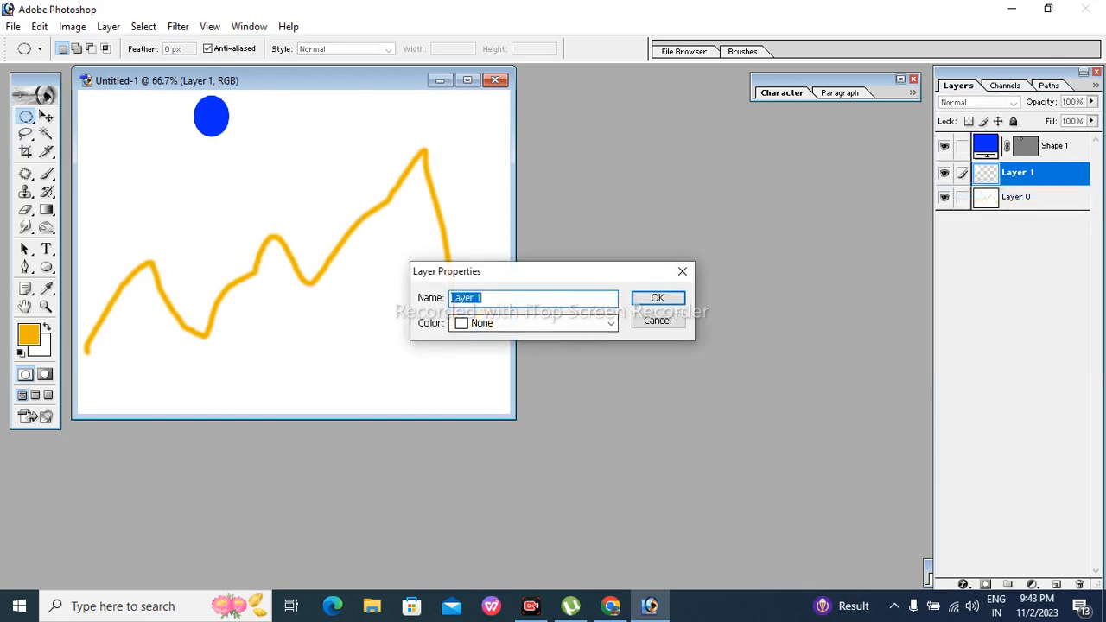
left_click(655, 299)
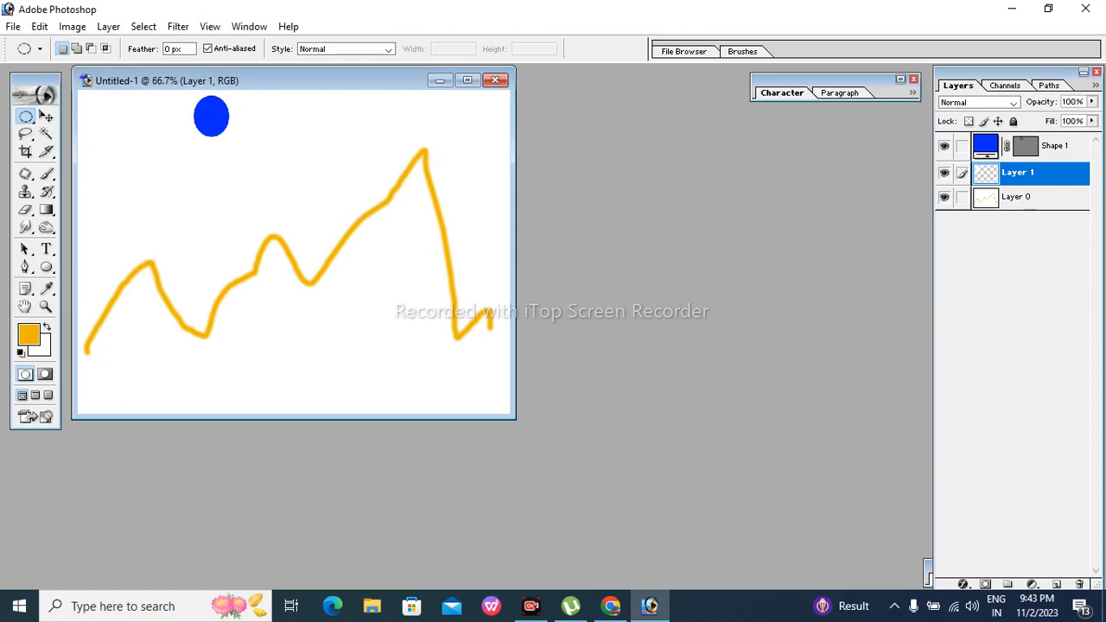
Add a red Color Overlay and a Stroke in dark brown (584444) to Layer 1 through its layer style
double_click(1042, 174)
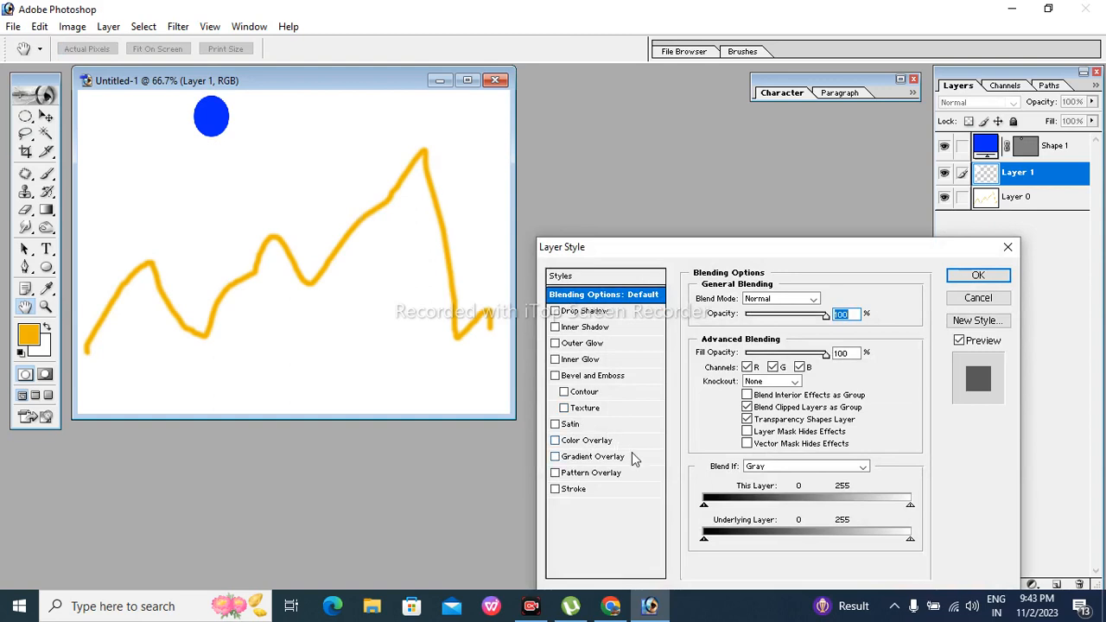
left_click(593, 441)
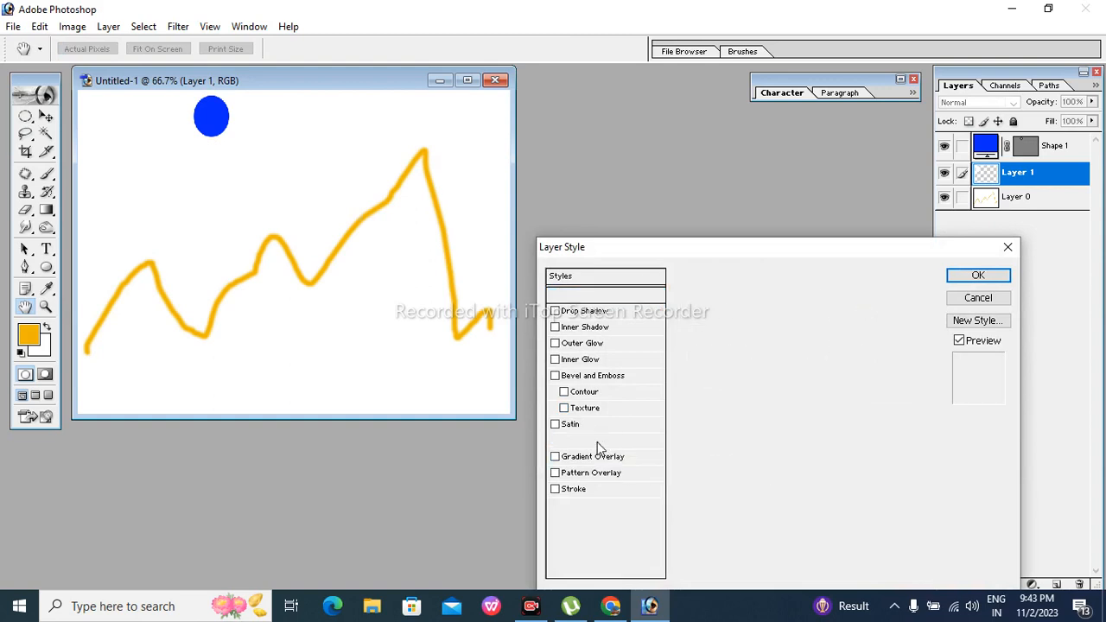
left_click(571, 490)
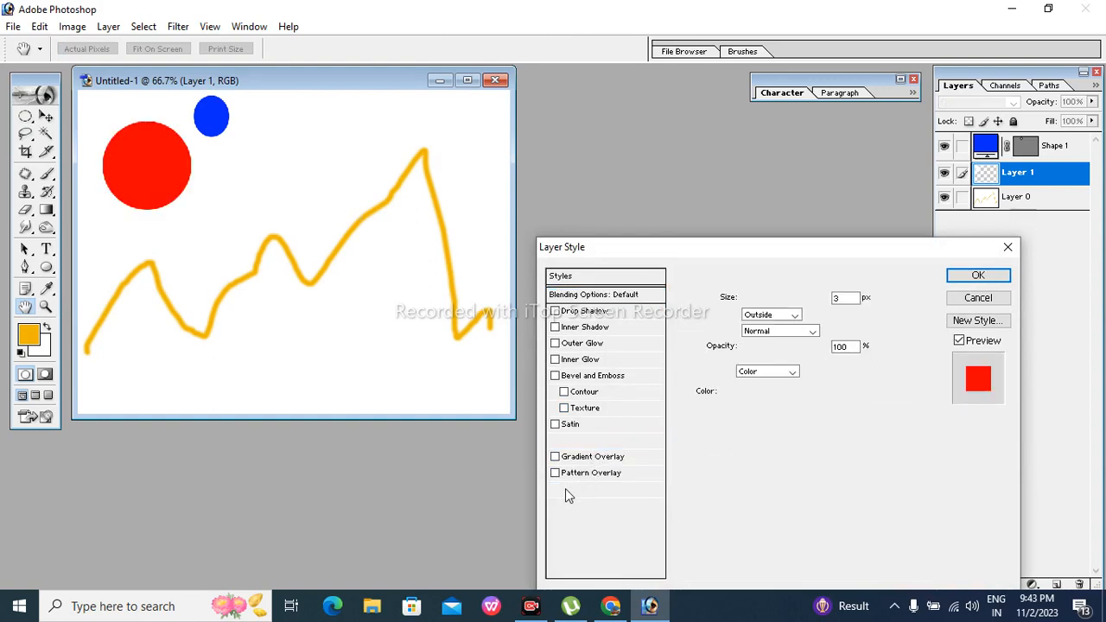
left_click(733, 393)
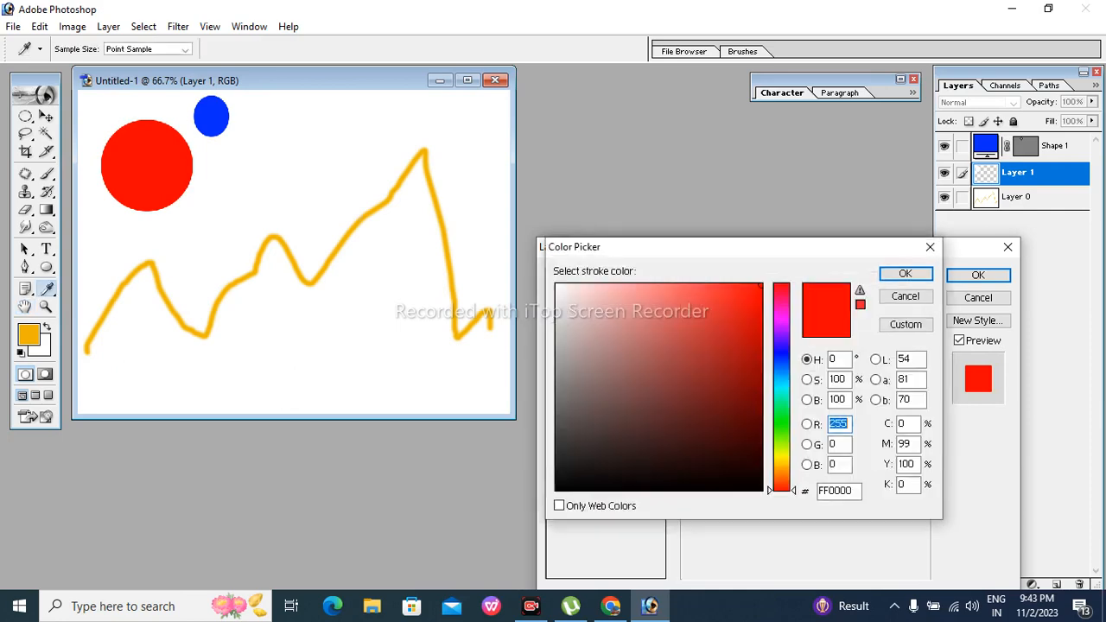
left_click(664, 348)
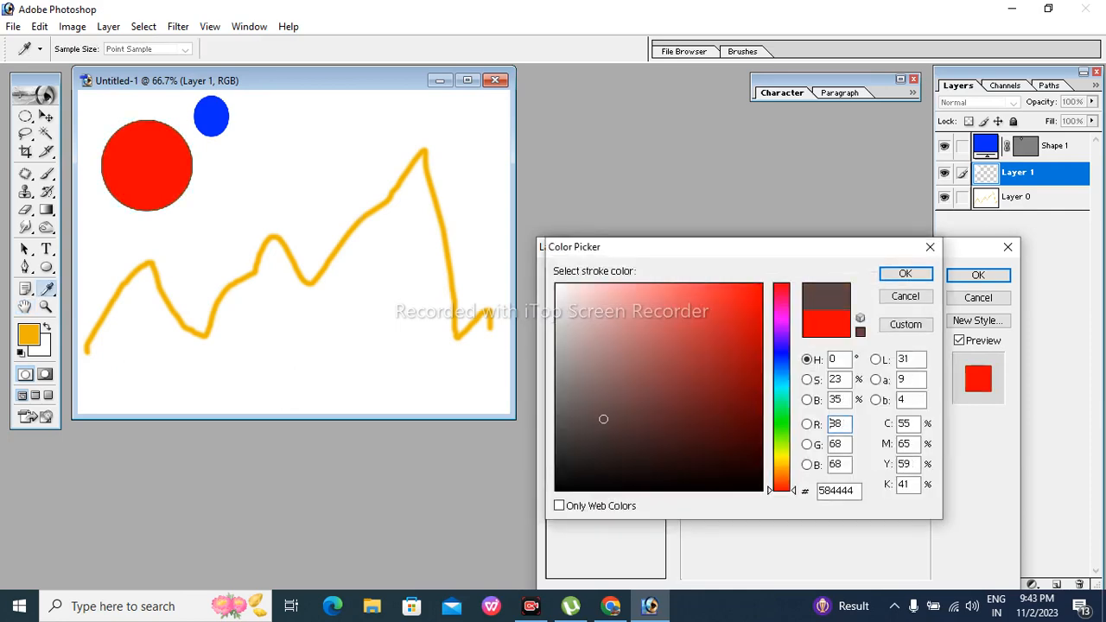
left_click(905, 274)
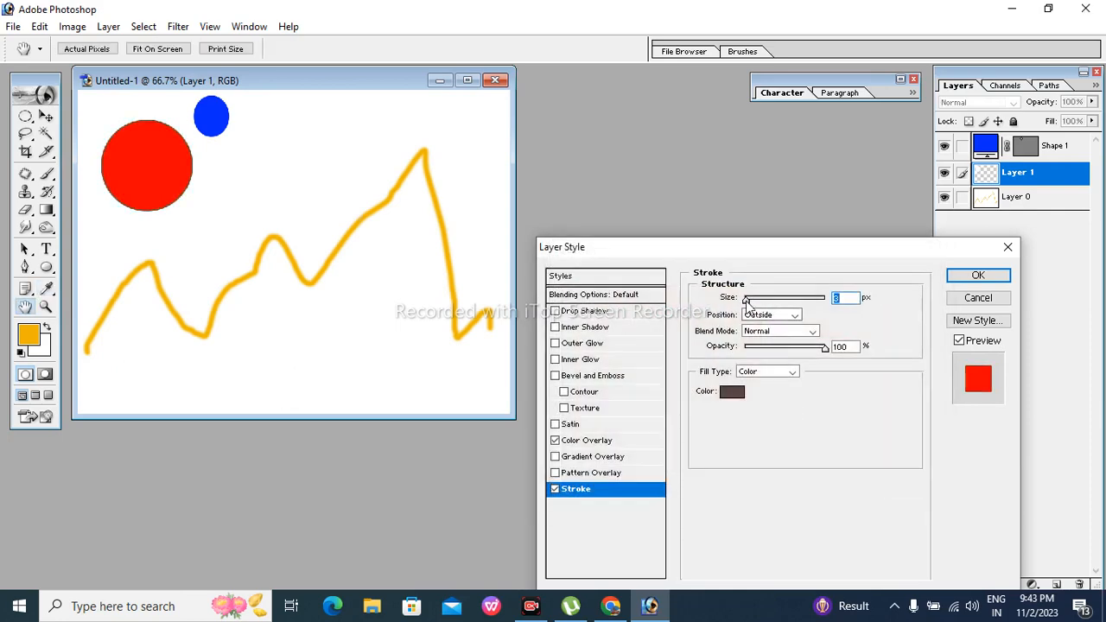
Widen the circle's stroke to about 21 px and apply the layer style
mouse_move(749, 302)
left_mouse_down()
mouse_move(790, 299)
mouse_move(757, 310)
left_mouse_up()
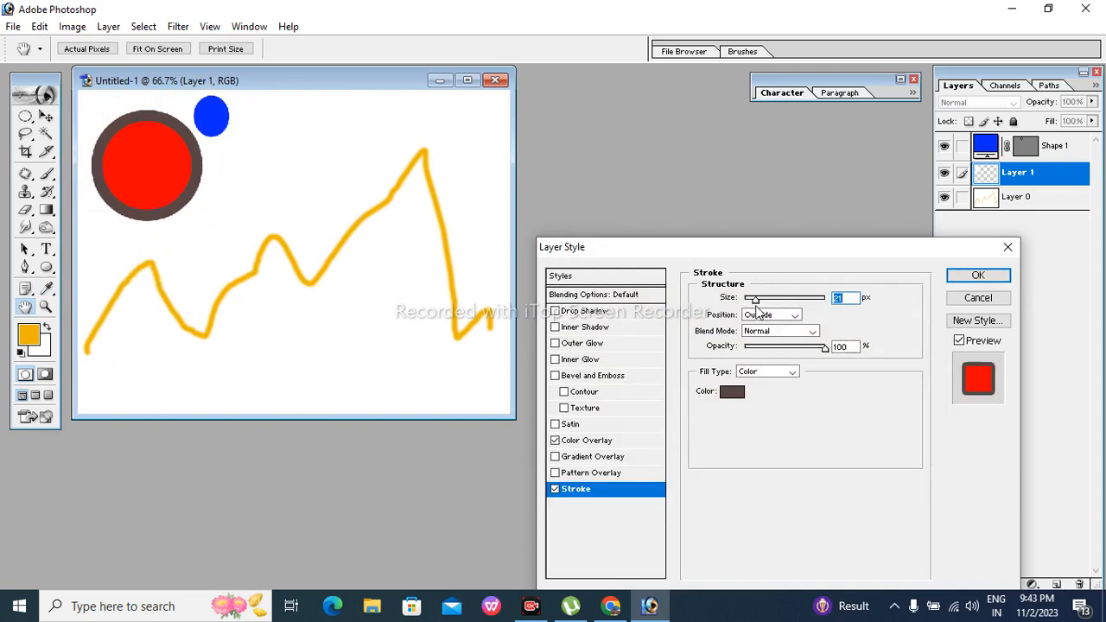
left_click(978, 275)
key("m")
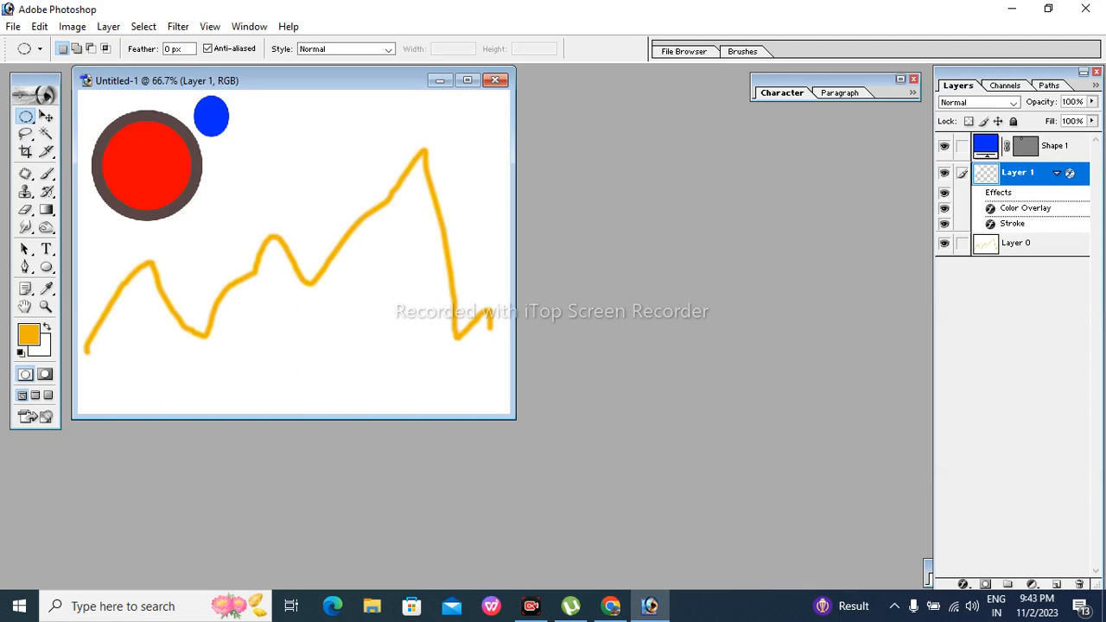
Give the Burn tool the 74 px leaf-shaped brush preset and set its range to Shadows
left_click(47, 227)
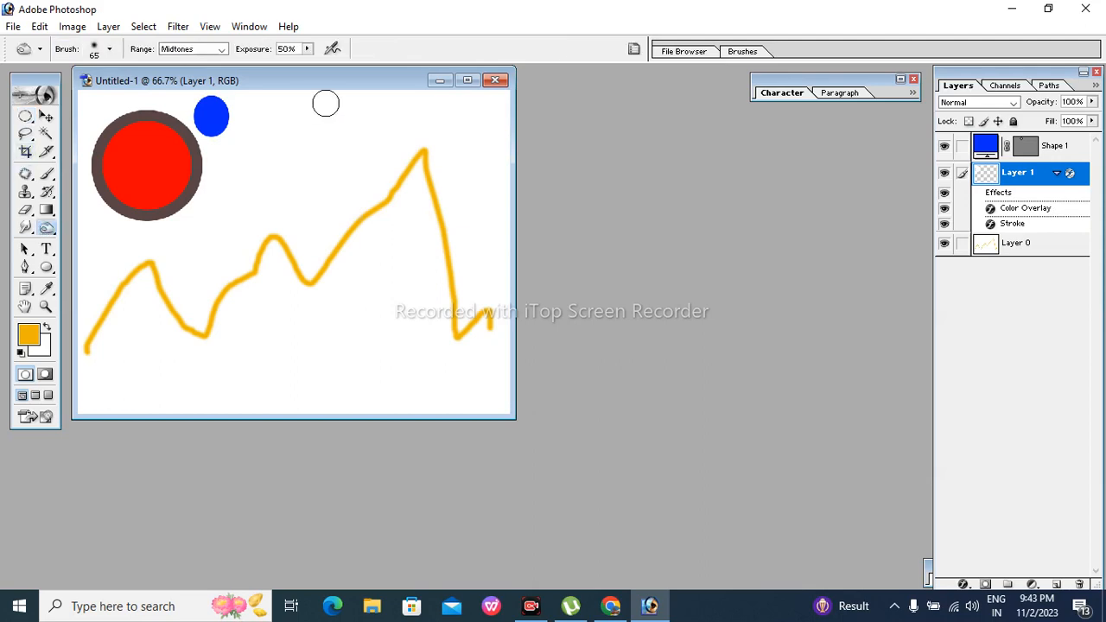
left_click(633, 49)
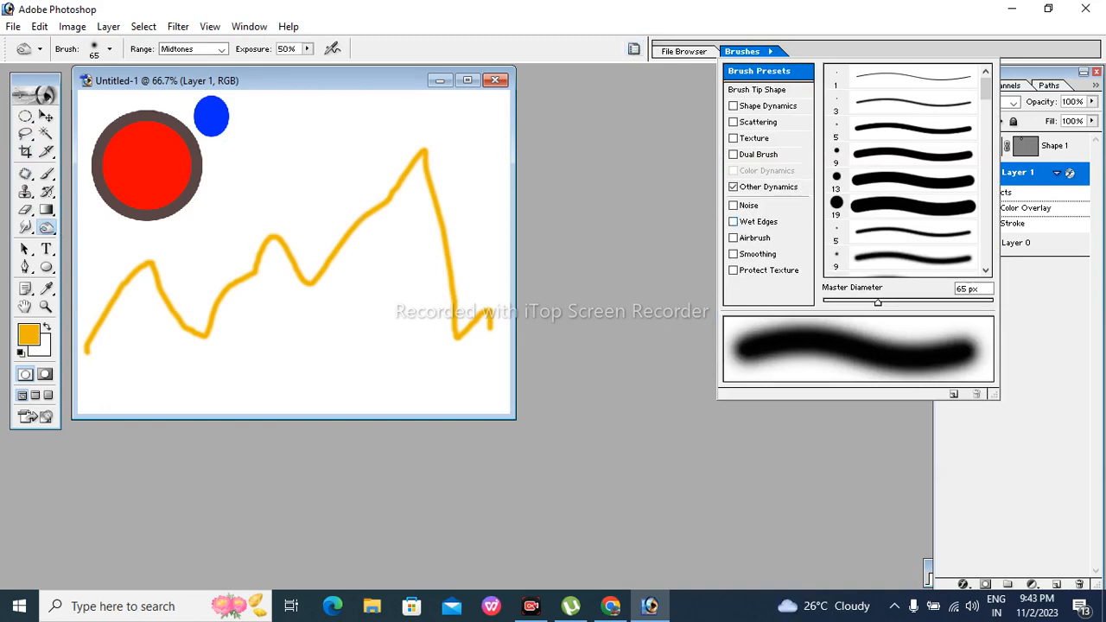
scroll(988, 255, "down", 6)
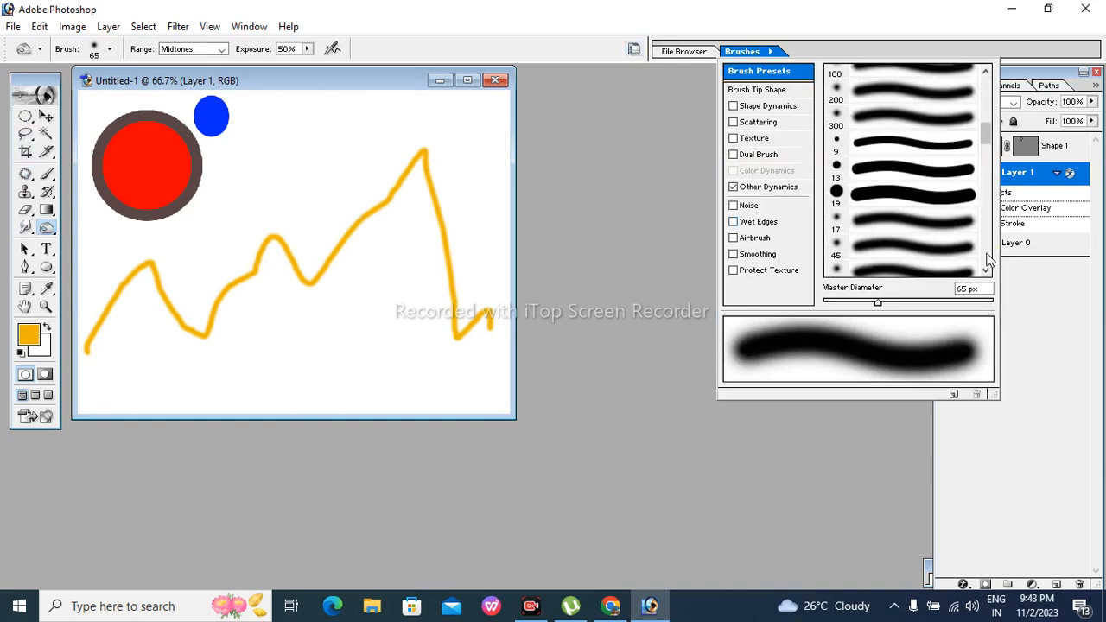
scroll(988, 257, "down", 3)
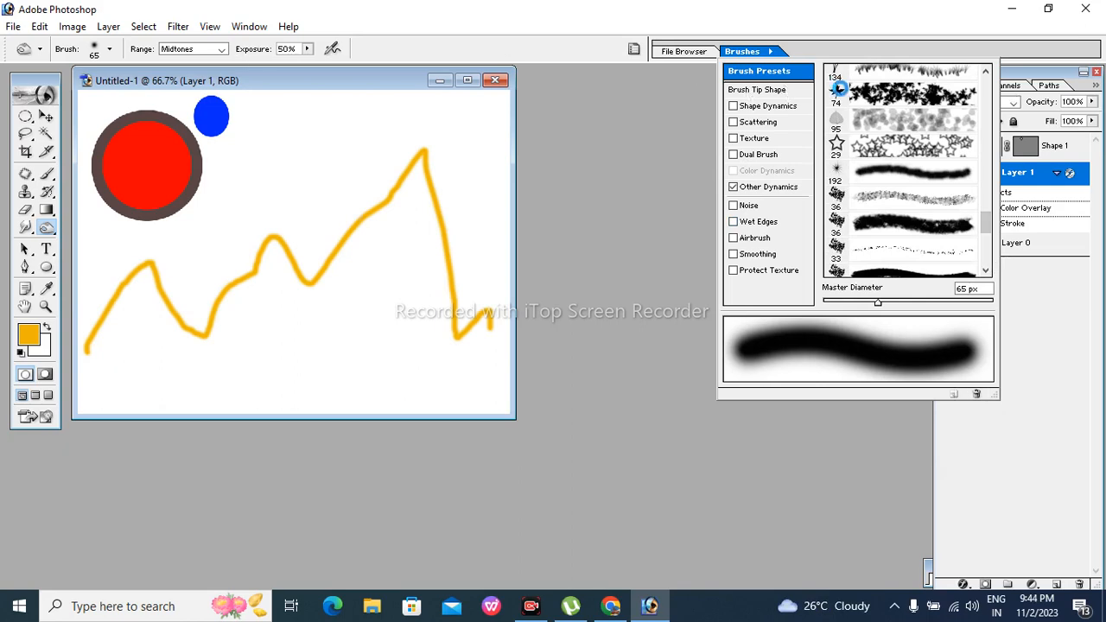
left_click(838, 90)
left_click(254, 302)
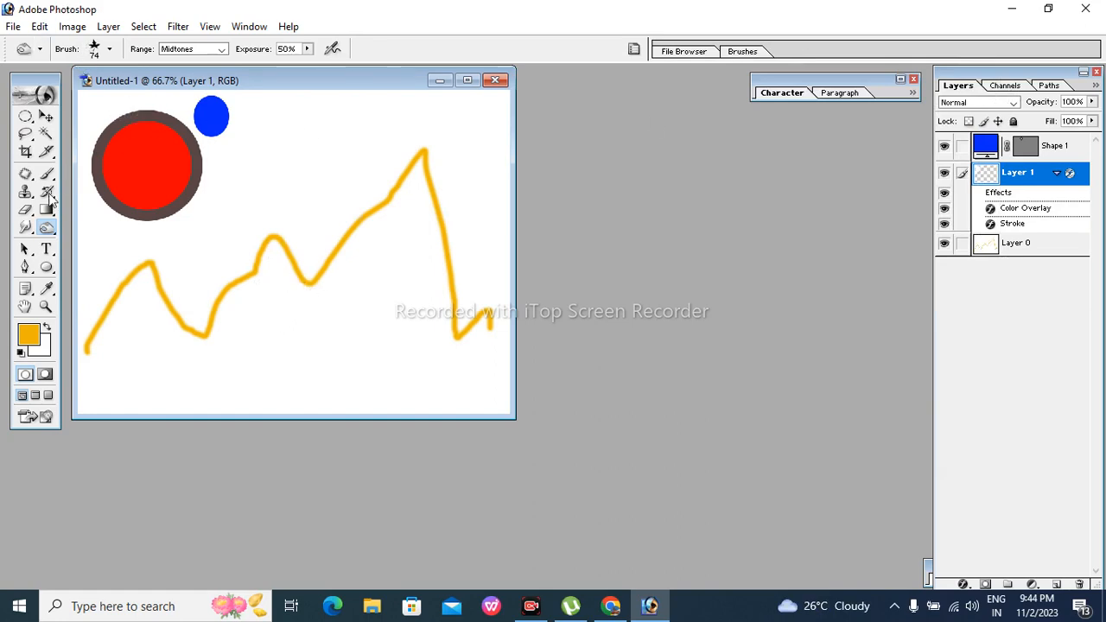
left_click(208, 48)
left_click(215, 62)
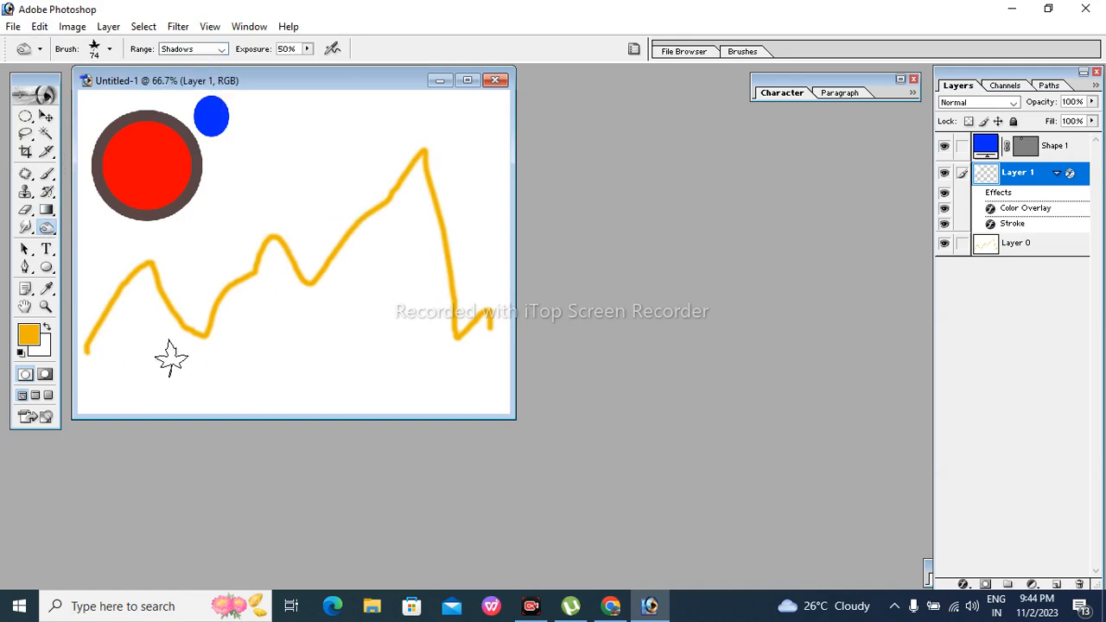
Set the background color to red, and give the Burn tool airbrush mode with the Highlights range
left_click(40, 342)
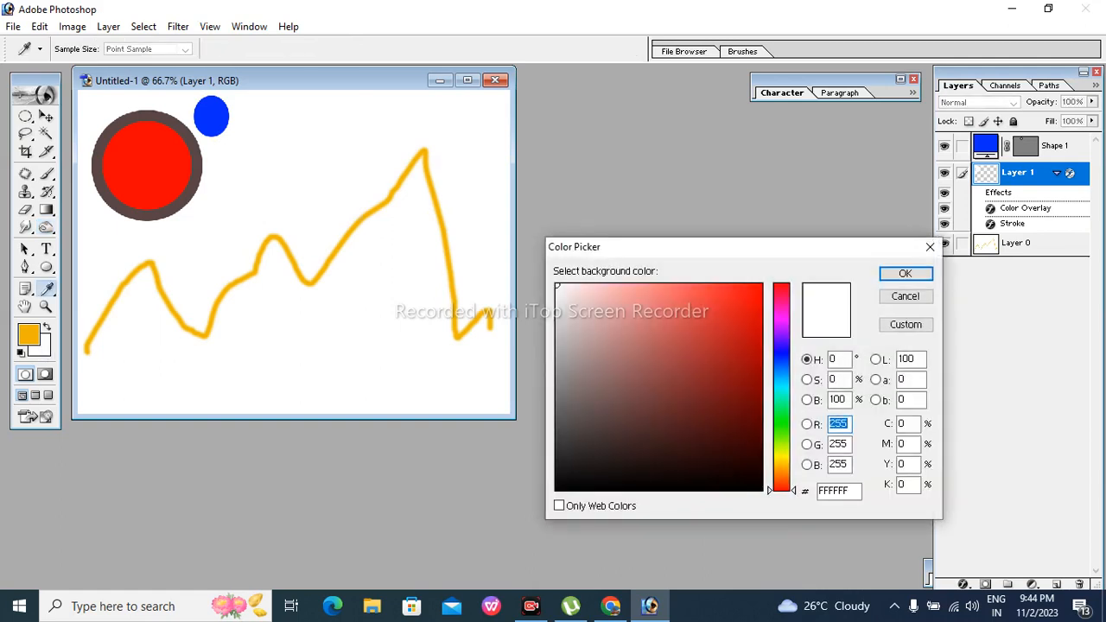
left_click(754, 313)
left_click(918, 277)
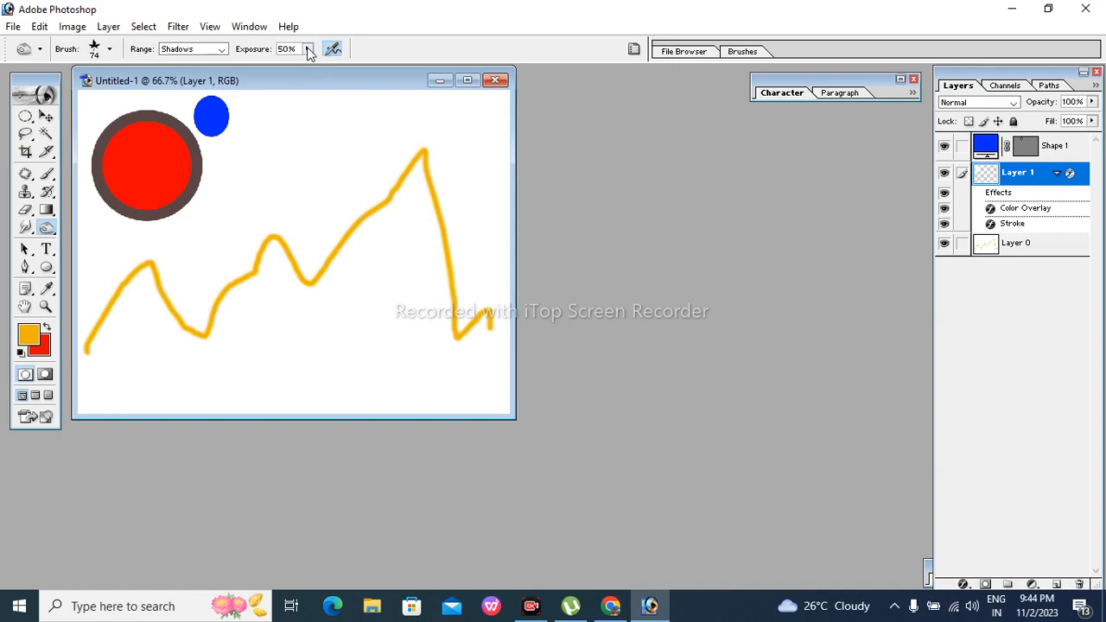
left_click(211, 51)
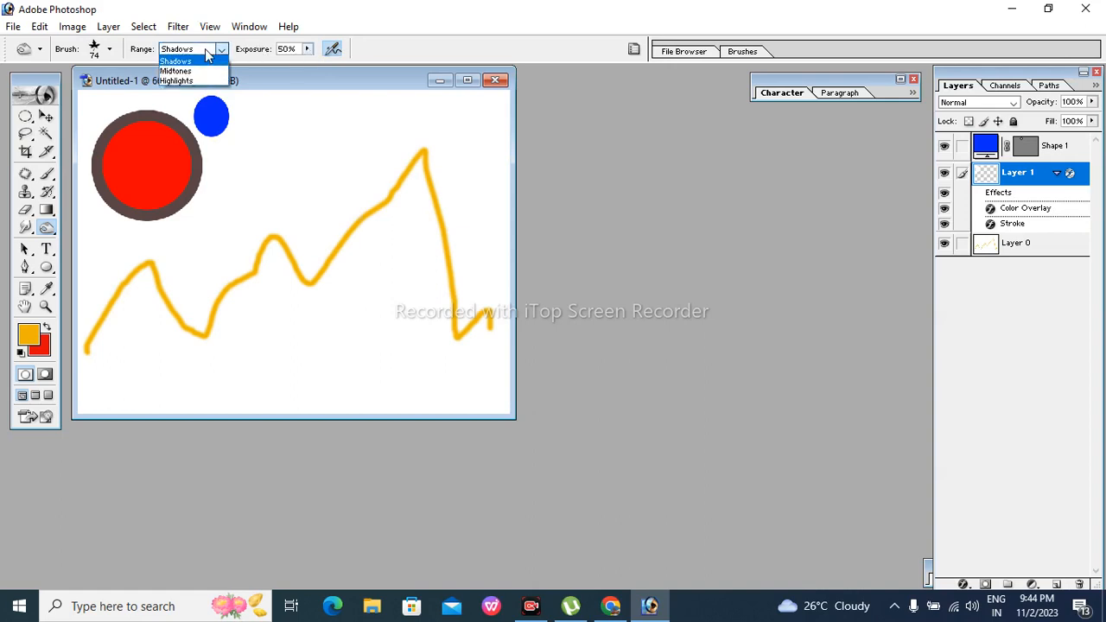
left_click(177, 83)
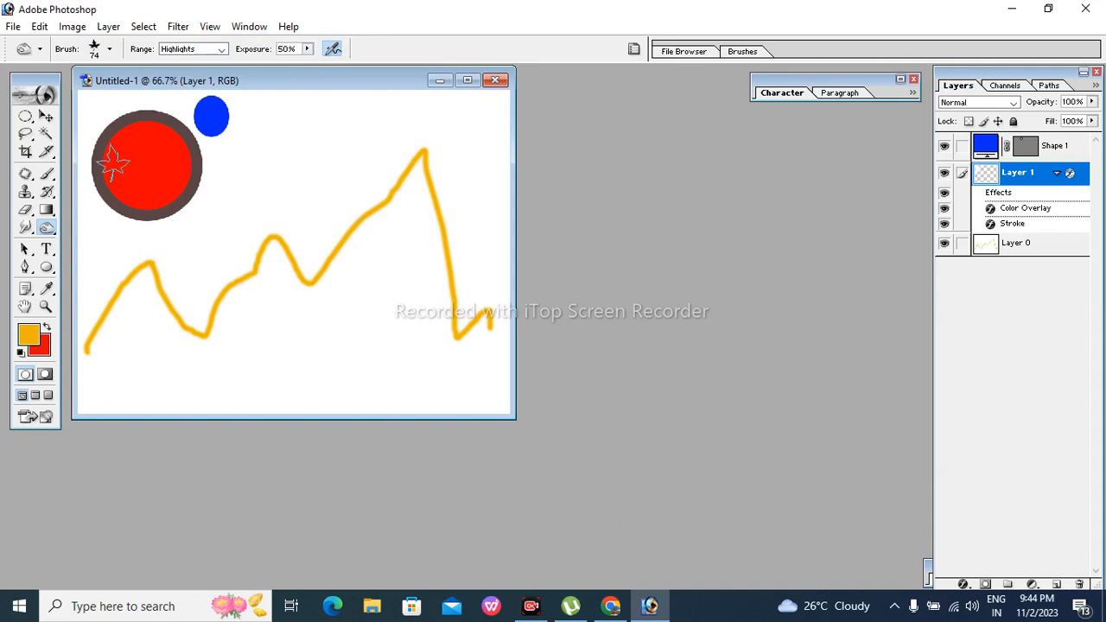
Give the Sponge tool a 36 px textured brush, and return to the Burn tool
left_click(47, 229)
left_click(81, 256)
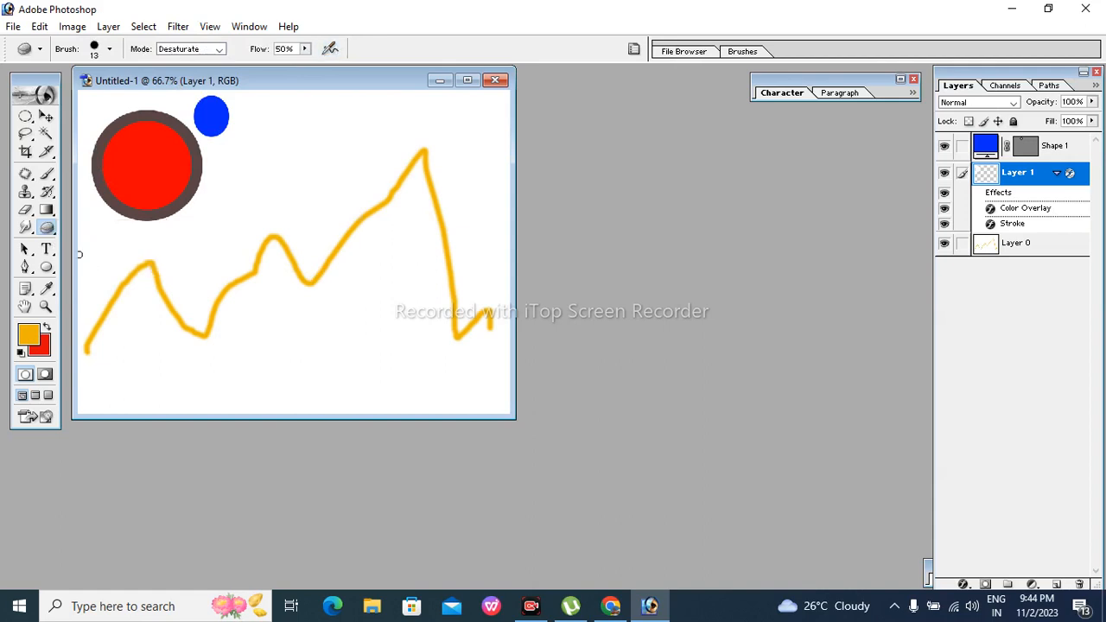
left_click(110, 50)
scroll(178, 223, "down", 3)
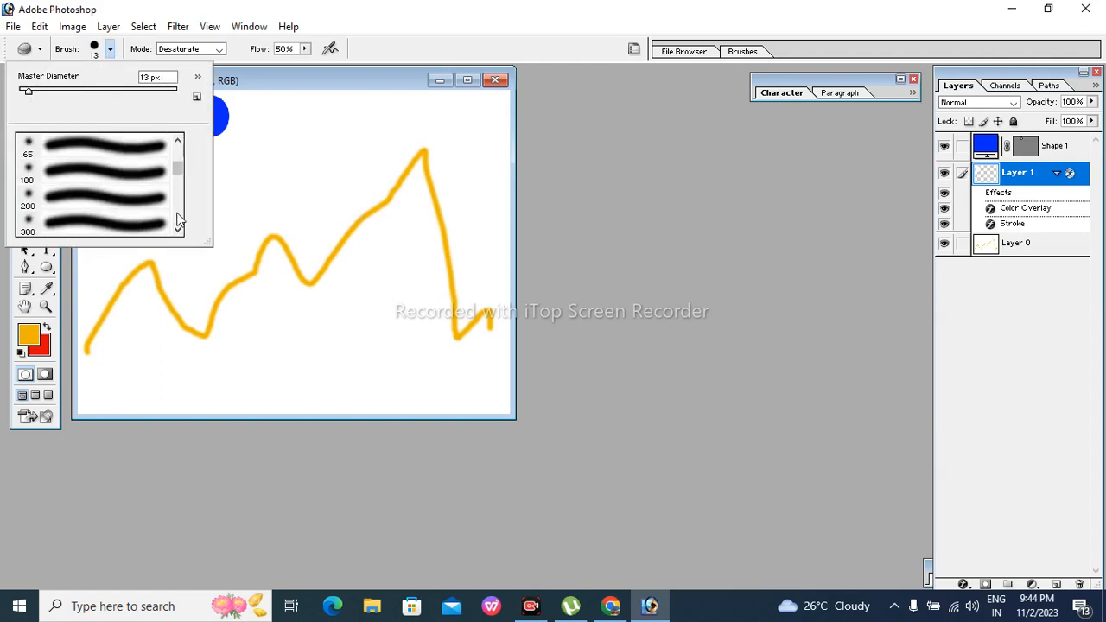
scroll(177, 213, "down", 4)
left_click(105, 171)
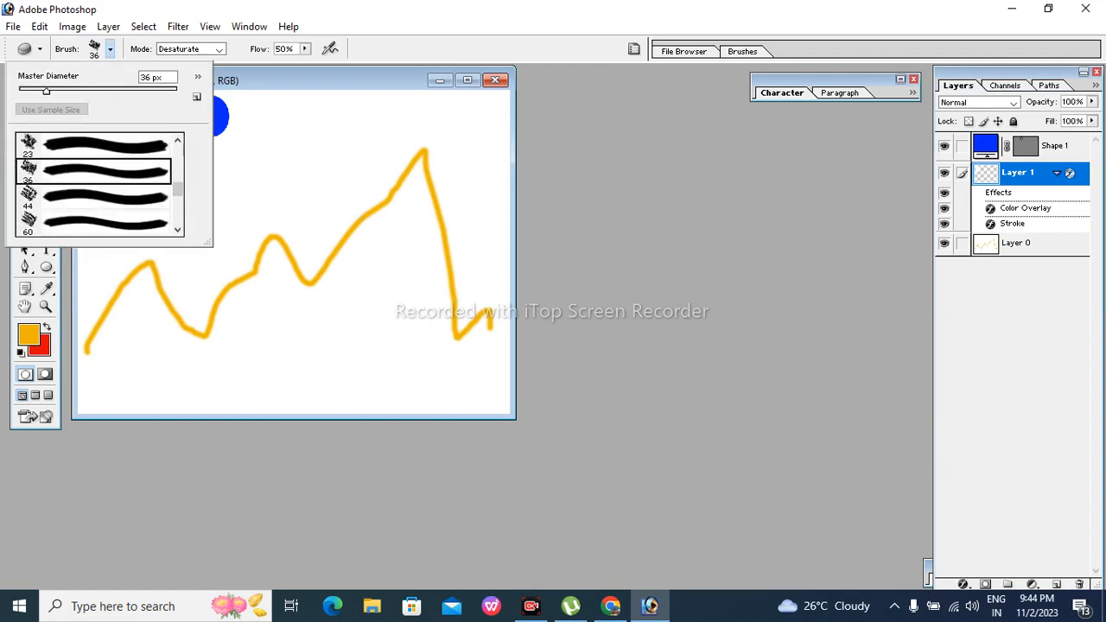
left_click(265, 243)
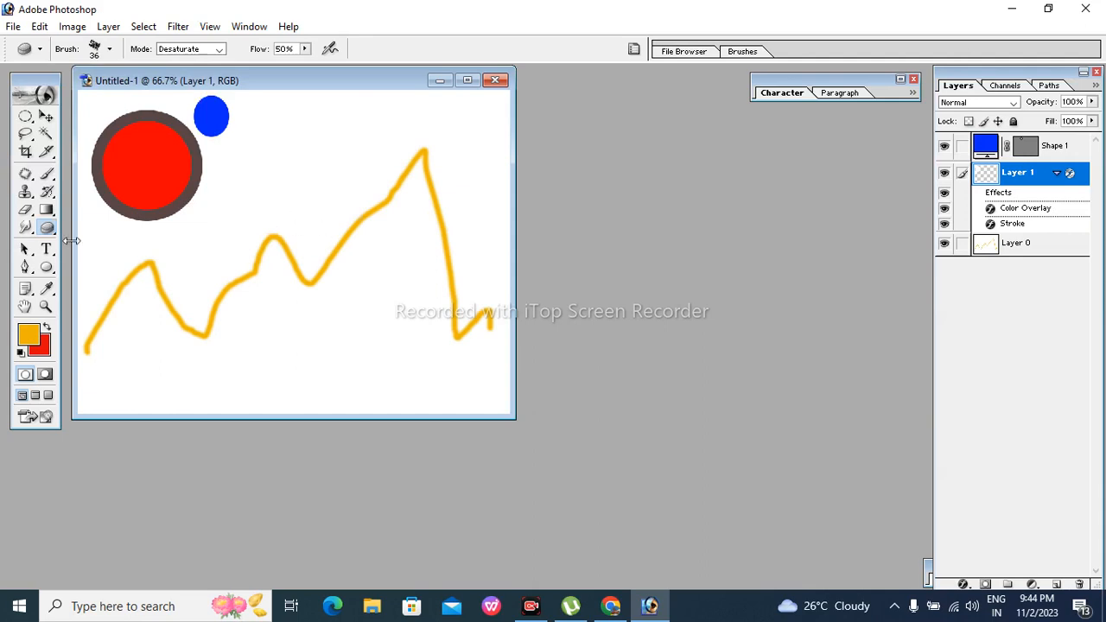
left_click(49, 230)
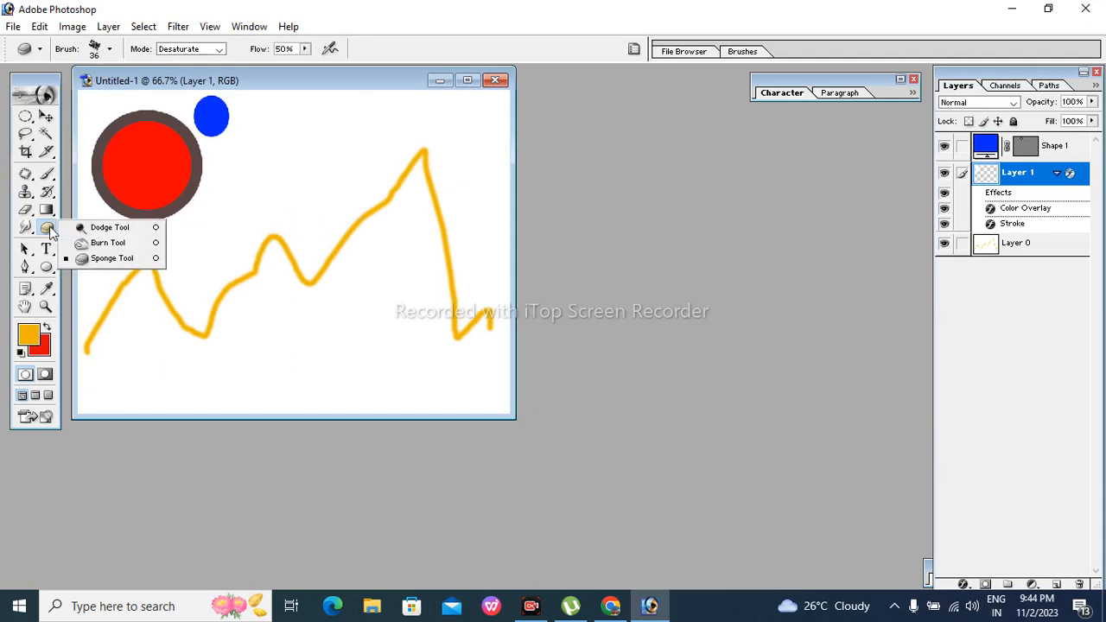
left_click(106, 243)
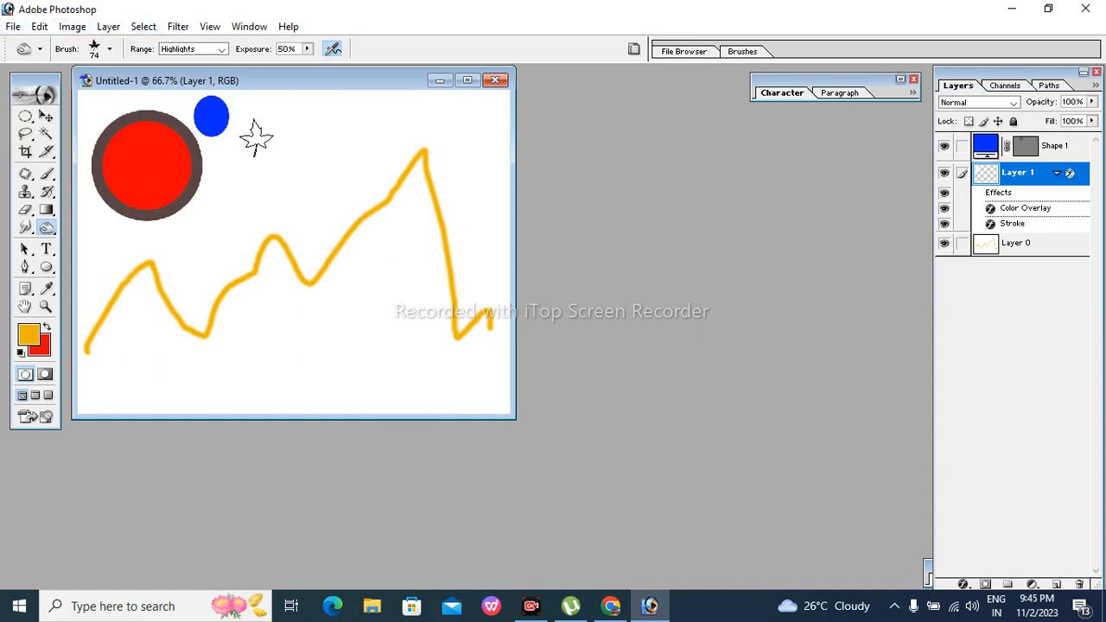
Minimize the Untitled-1 document and open the image Tamil_News_large_3315016 from the Downloads folder
left_click(440, 80)
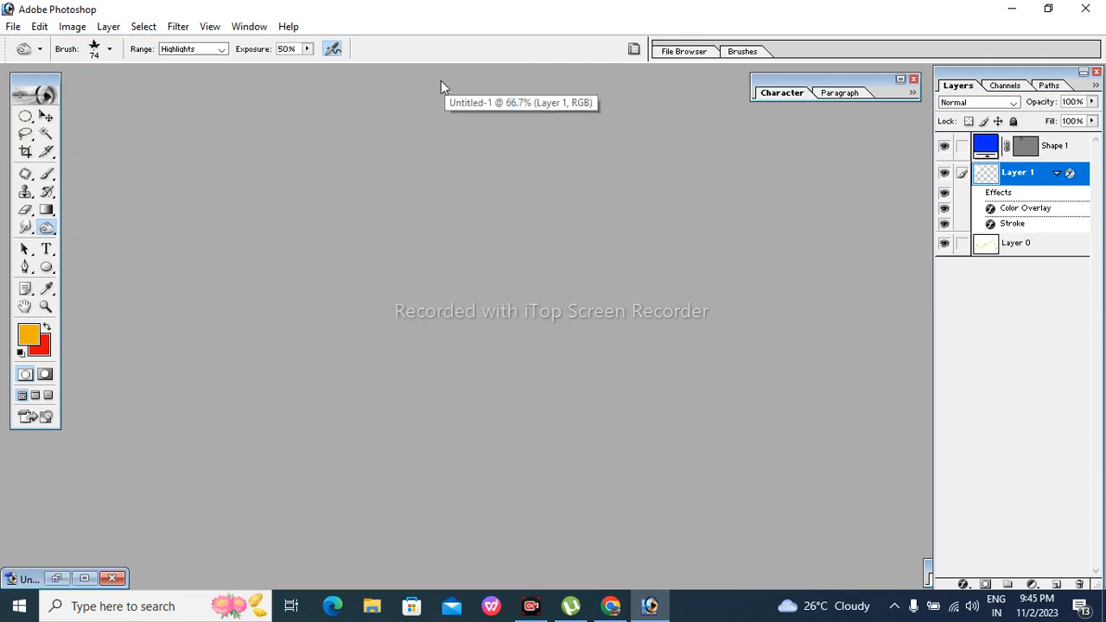
double_click(416, 348)
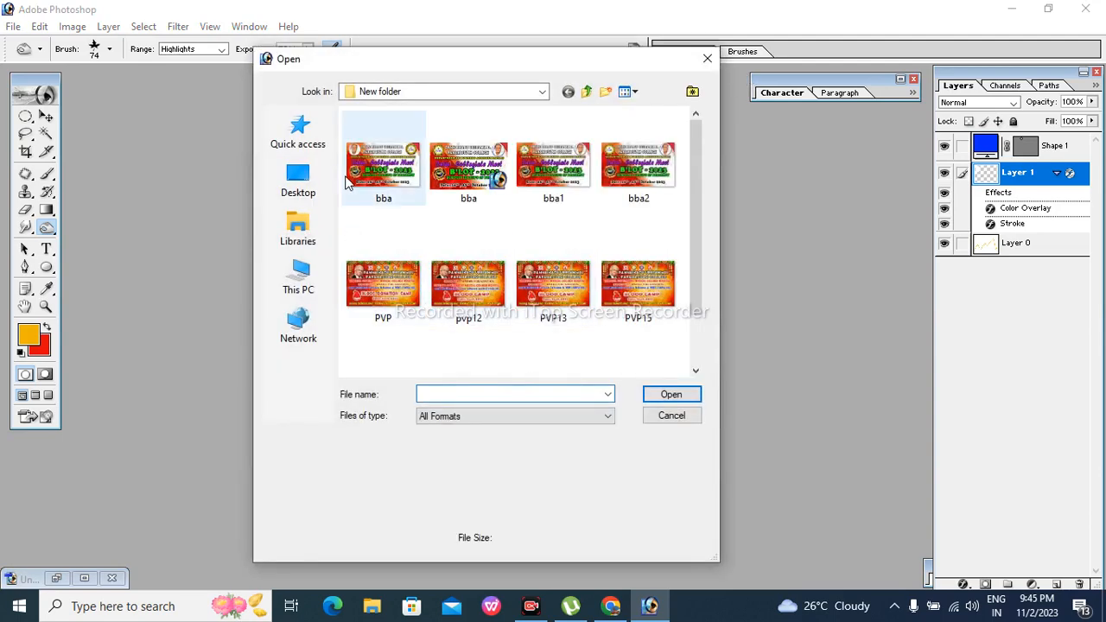
left_click(298, 180)
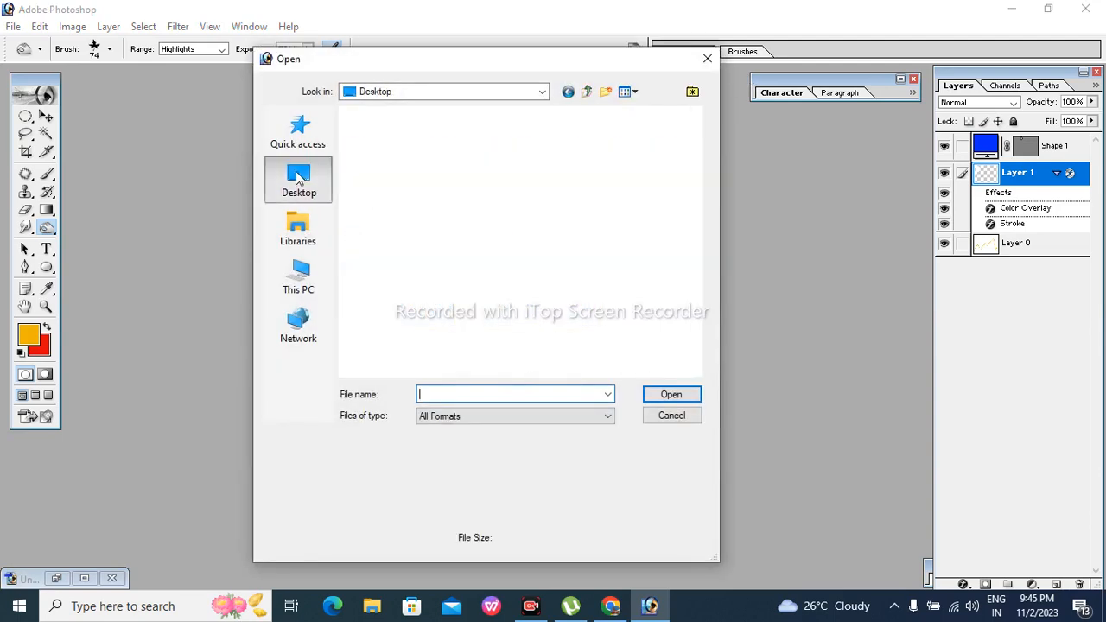
left_click(543, 92)
left_click(543, 91)
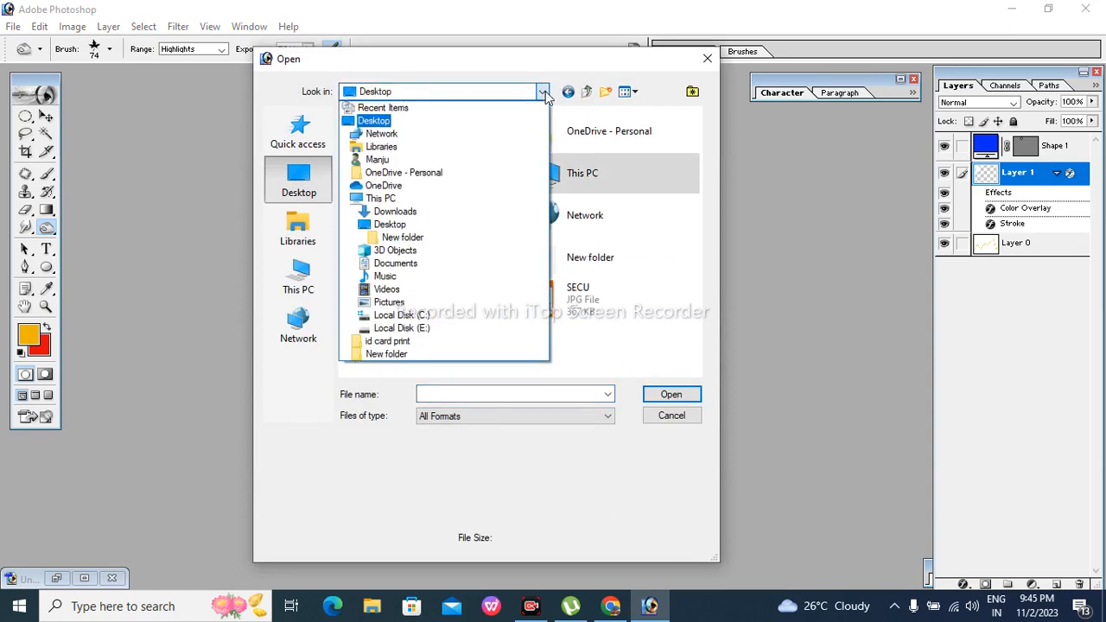
left_click(456, 213)
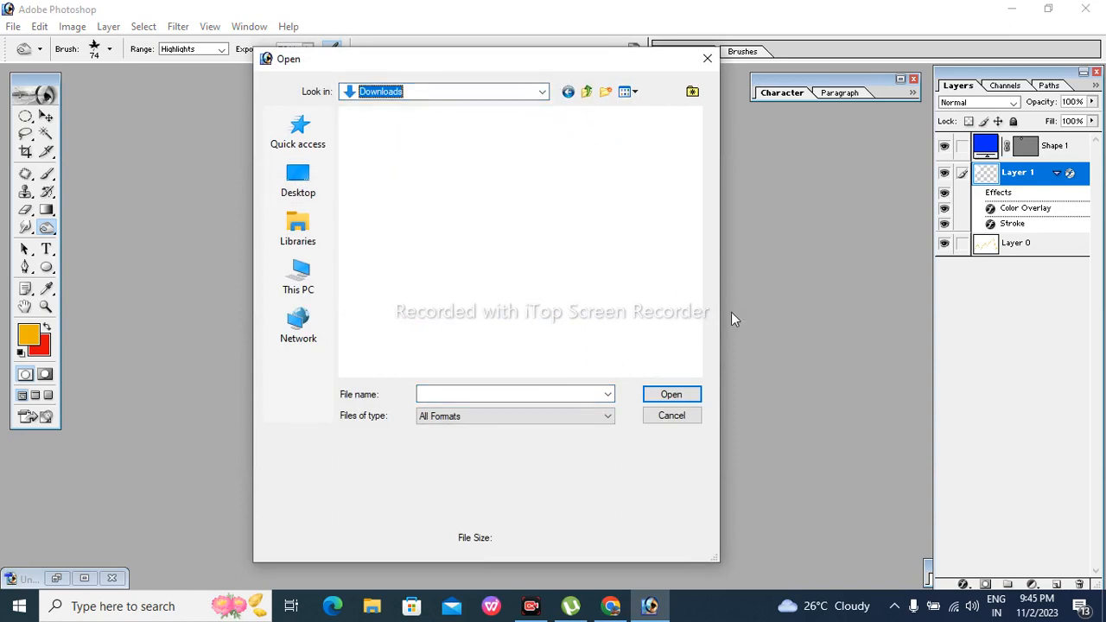
scroll(700, 314, "down", 10)
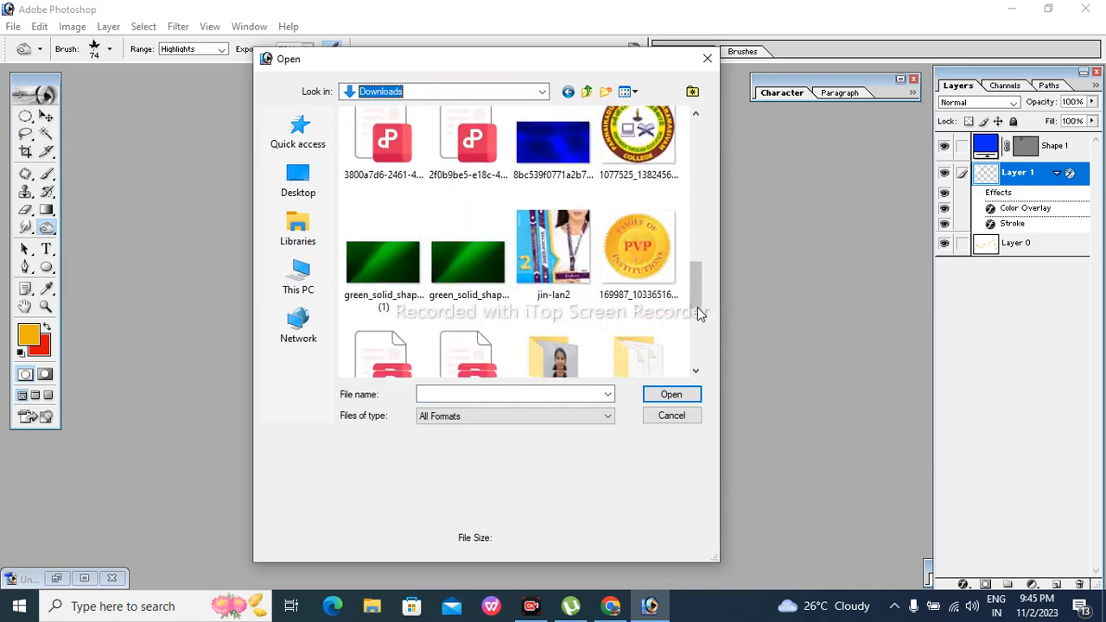
scroll(700, 314, "down", 10)
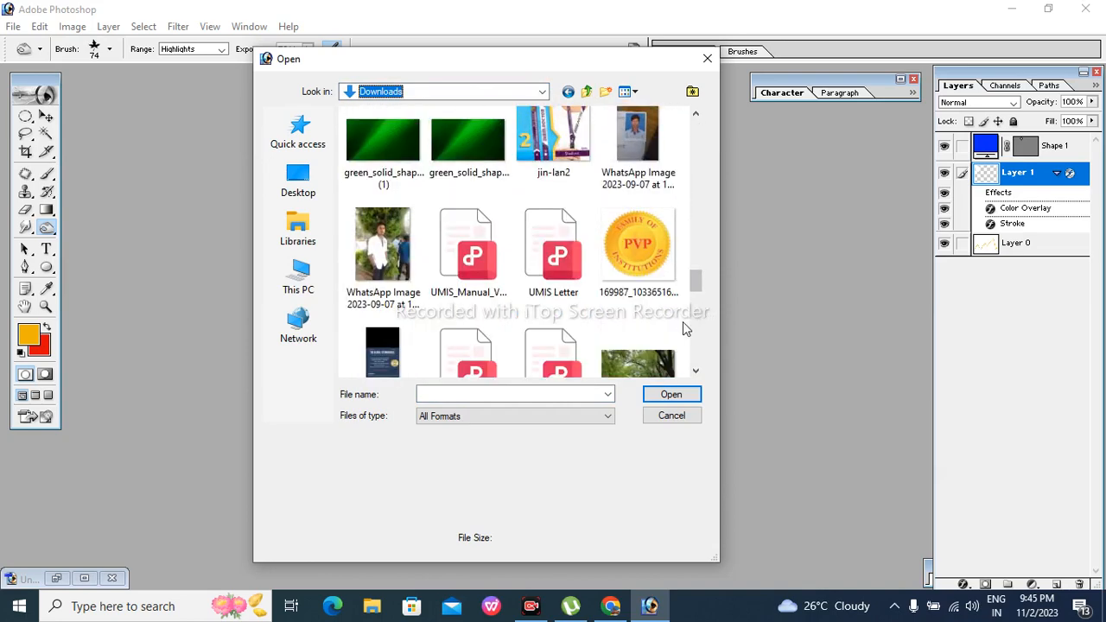
left_click(670, 367)
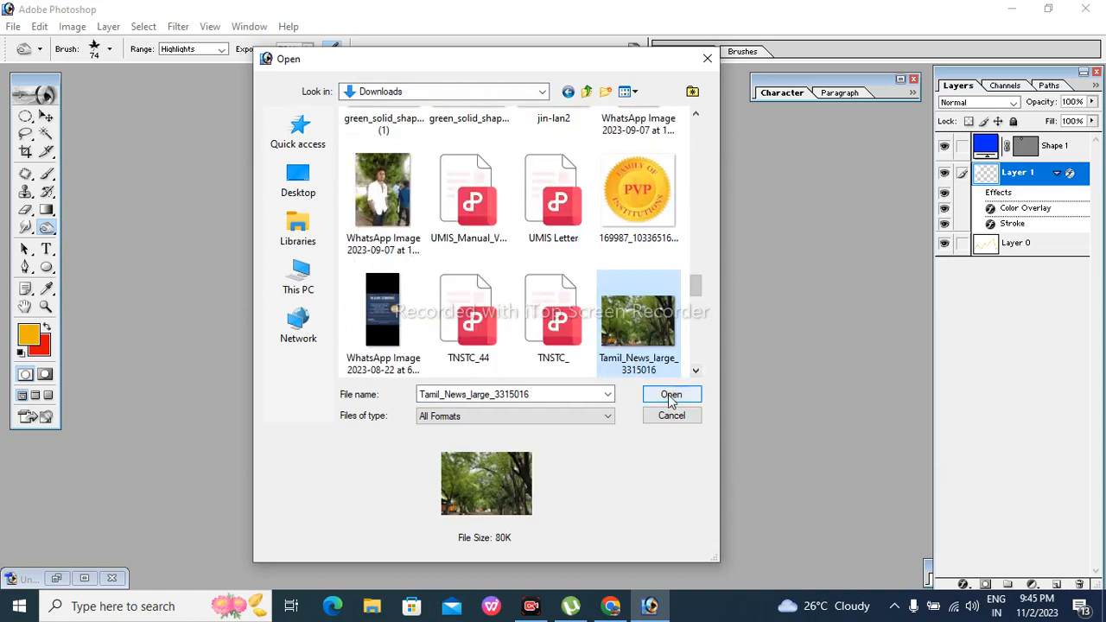
left_click(670, 394)
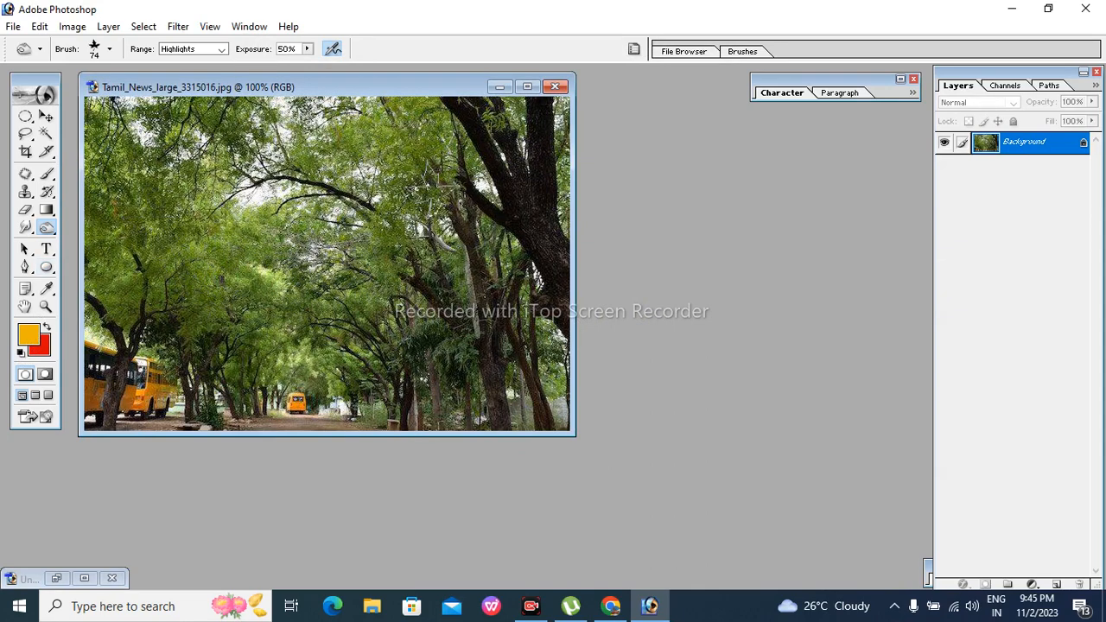
Open the image 20451940_834469… from the websitelogos folder in Downloads and place its window beside the tree photo
left_click(46, 116)
double_click(712, 265)
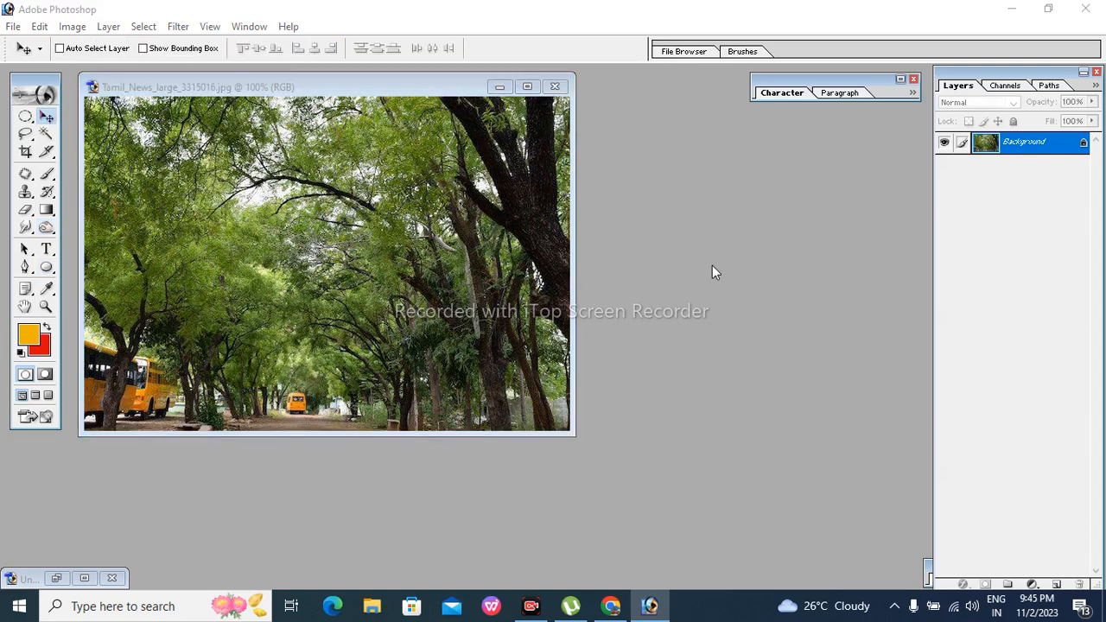
scroll(698, 309, "down", 2)
scroll(699, 309, "down", 10)
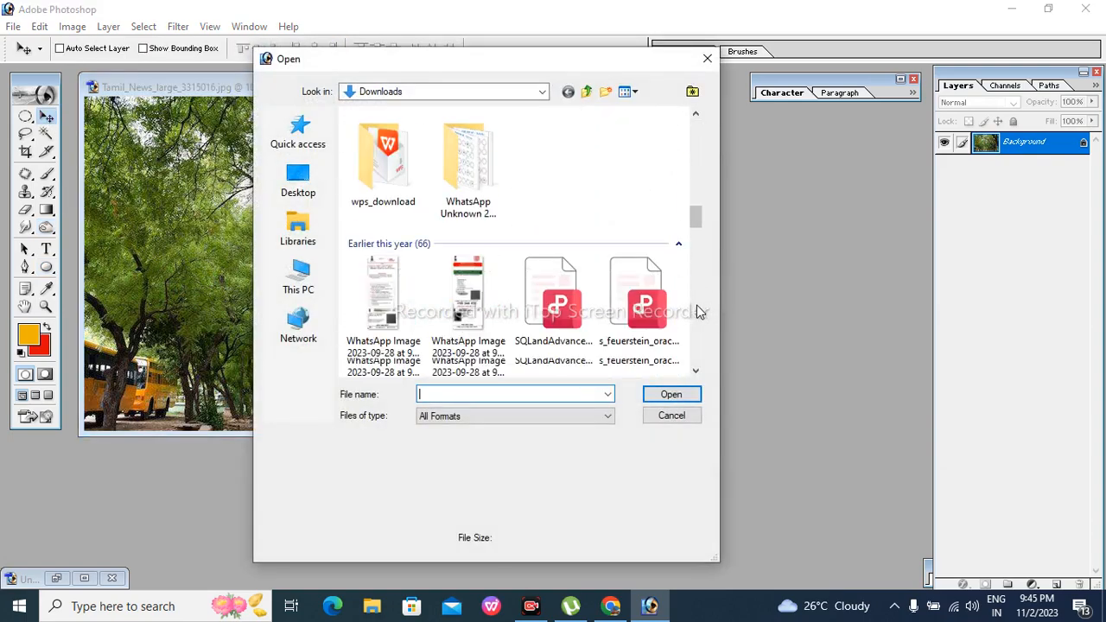
scroll(700, 334, "down", 3)
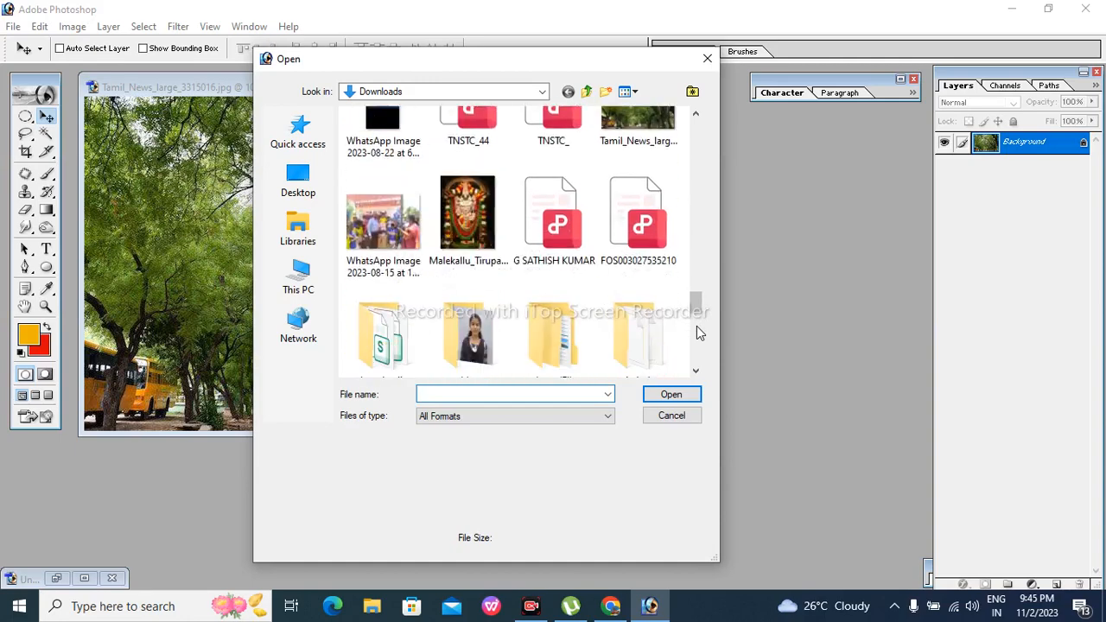
scroll(701, 364, "down", 6)
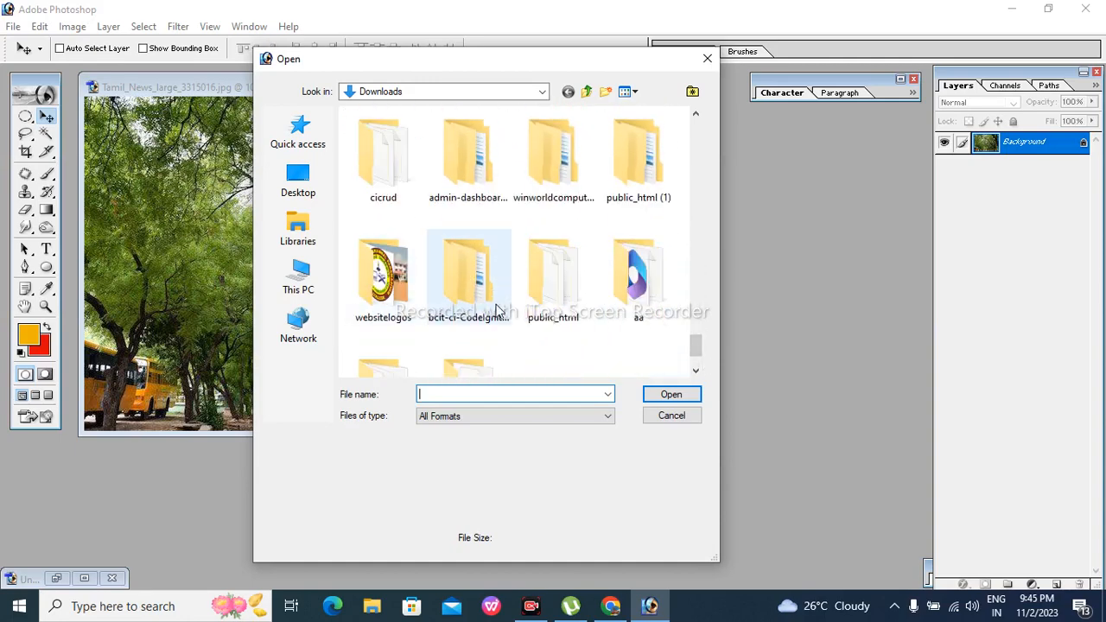
scroll(697, 365, "down", 1)
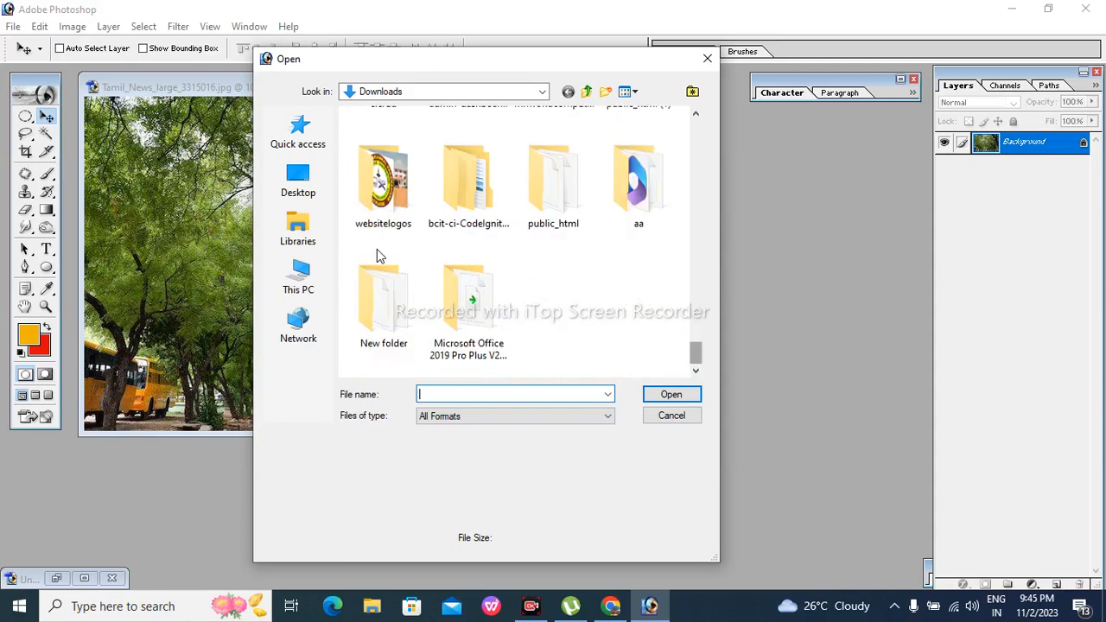
double_click(387, 214)
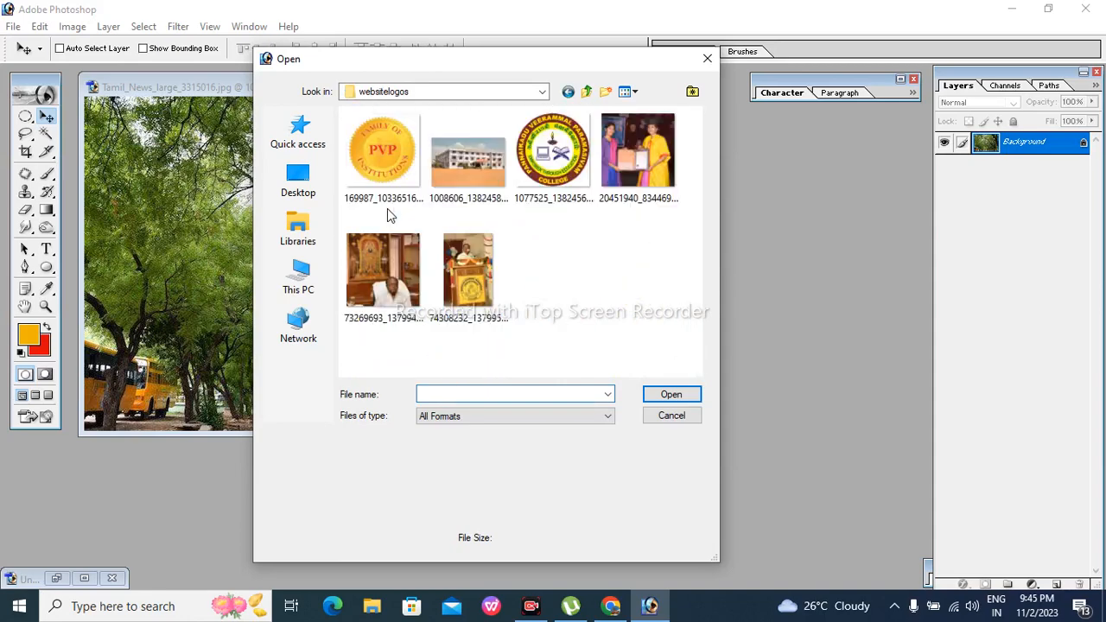
left_click(640, 156)
left_click(671, 394)
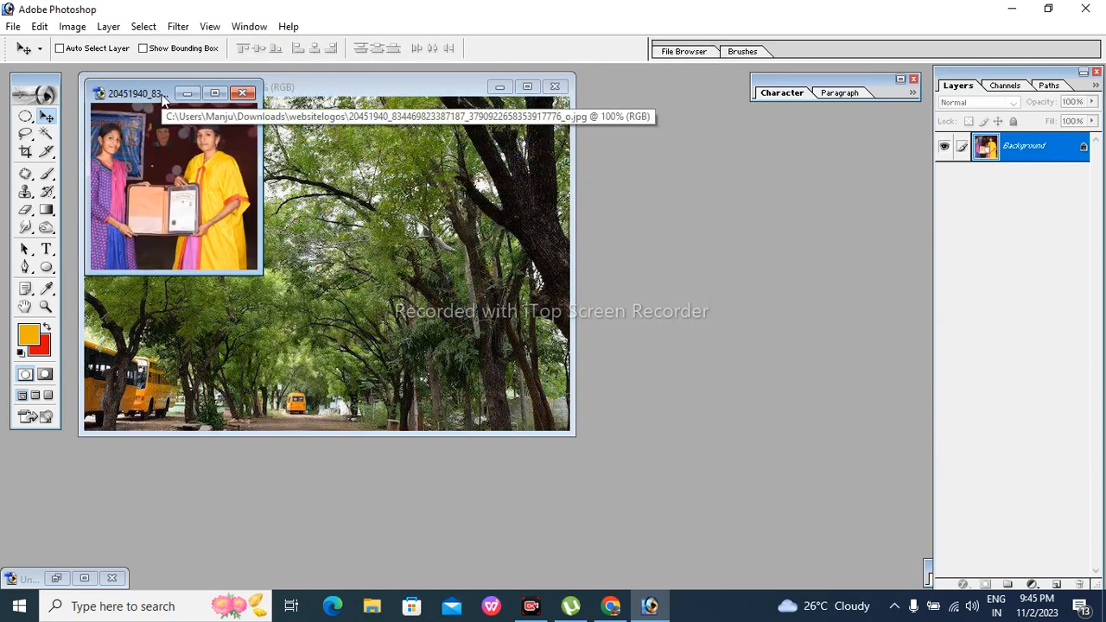
left_click_drag(163, 100, 682, 148)
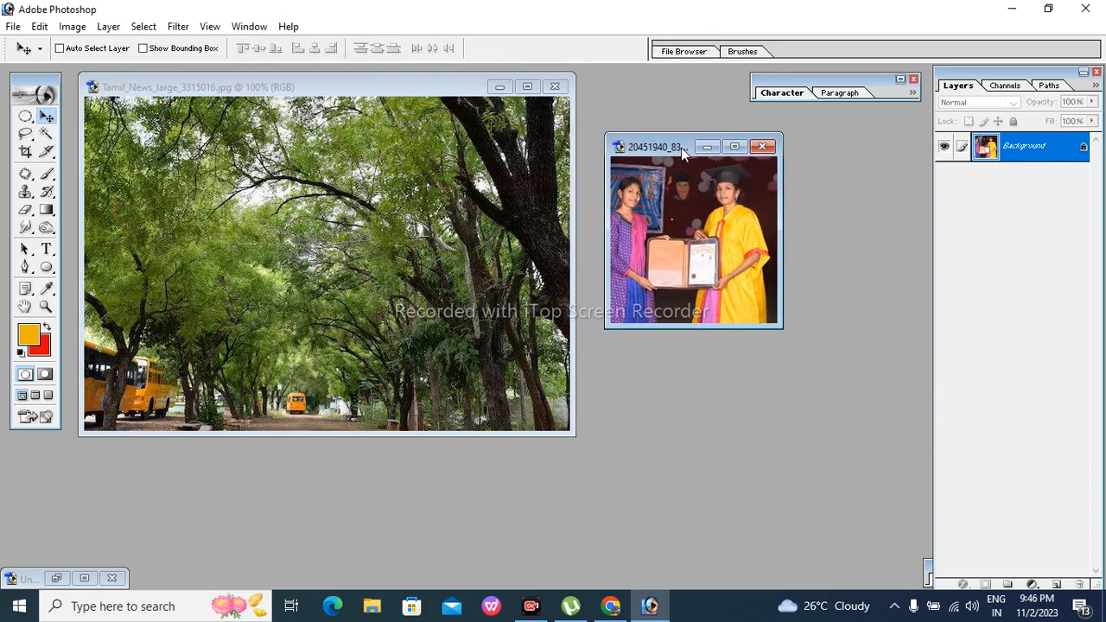
Draw a freehand Lasso selection around the two people and the certificate in the smaller photo
left_click(26, 134)
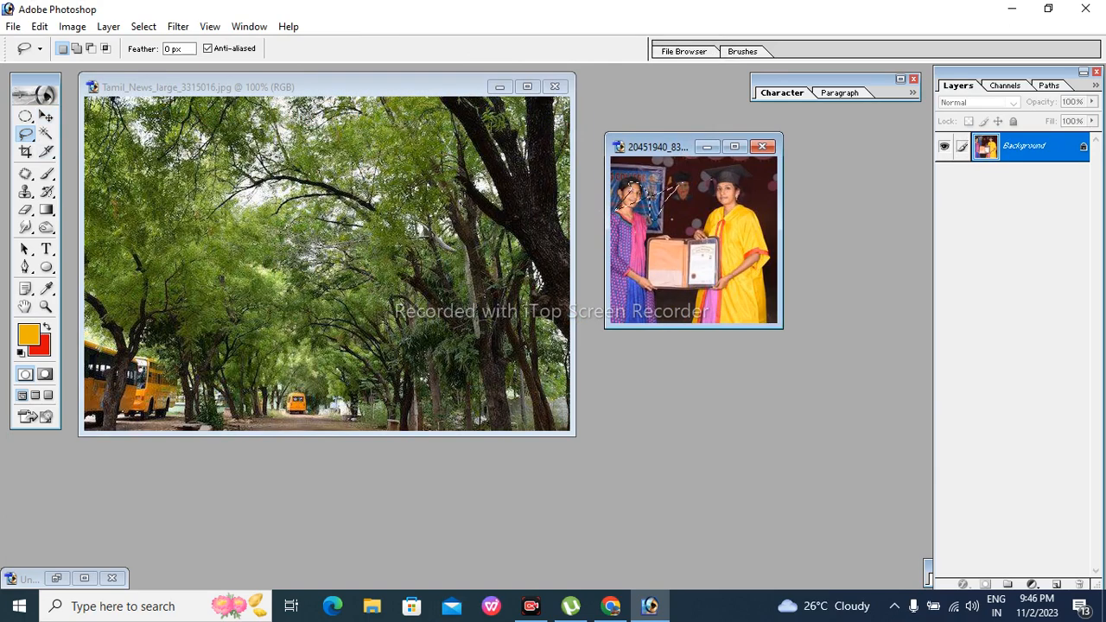
key("ctrl+d")
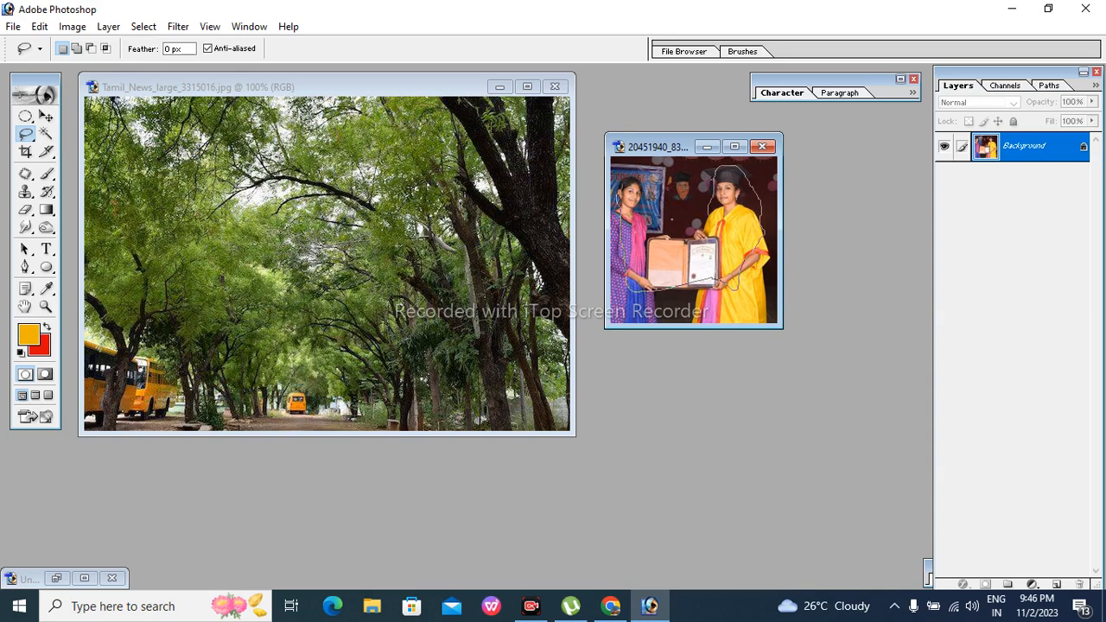
left_click_drag(629, 281, 622, 237)
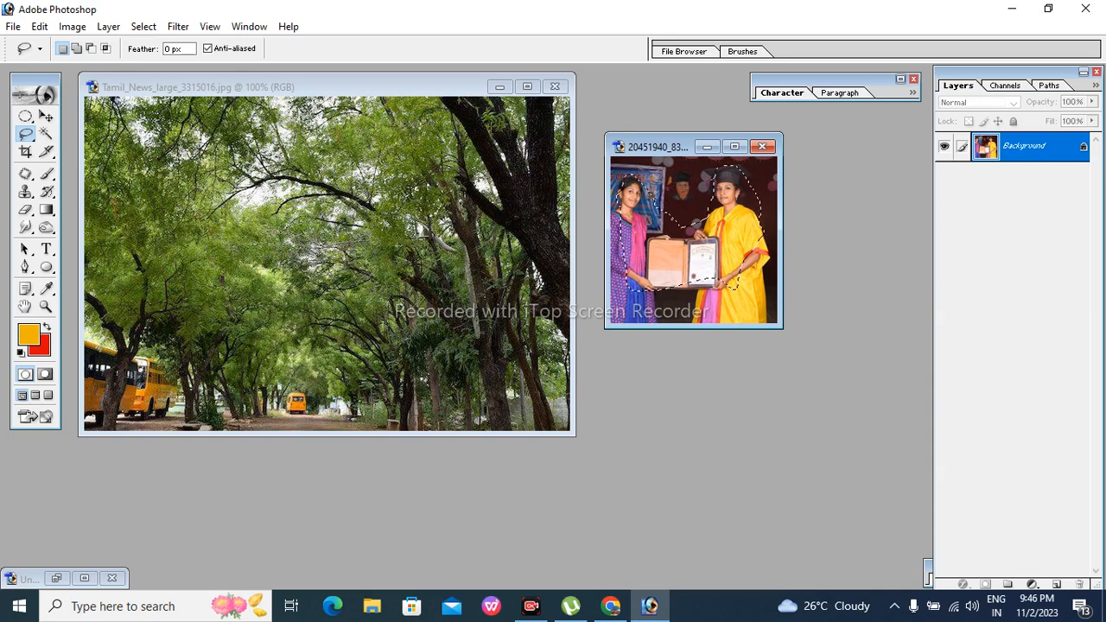
Copy the lassoed people into the tree photo with the Move tool and position them in its lower-left corner
left_click(46, 116)
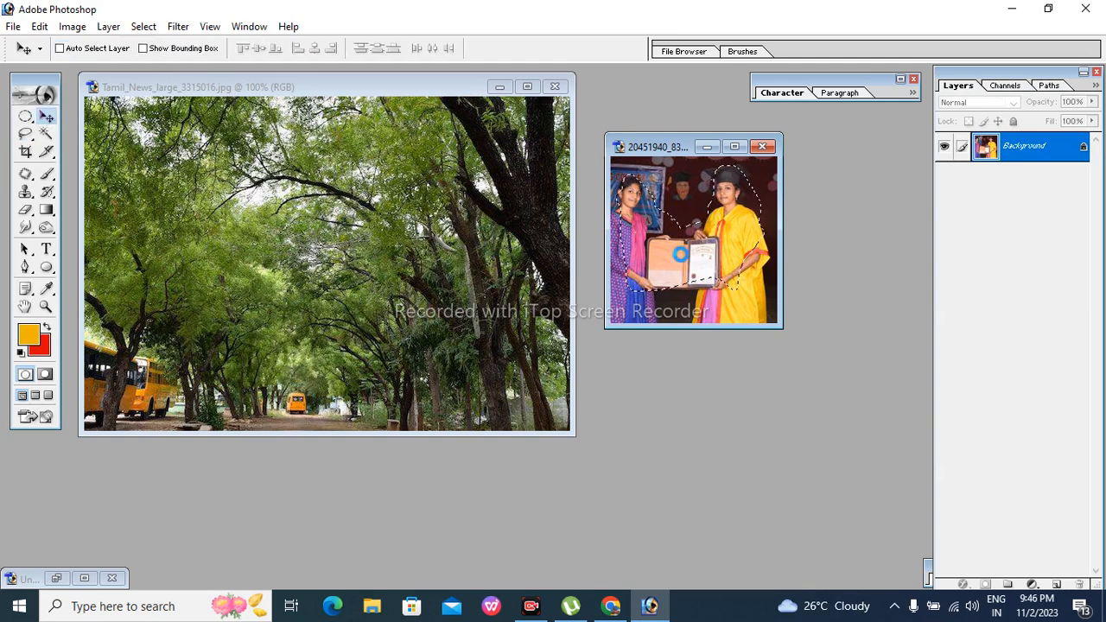
left_click_drag(681, 254, 142, 395)
left_click_drag(165, 380, 154, 391)
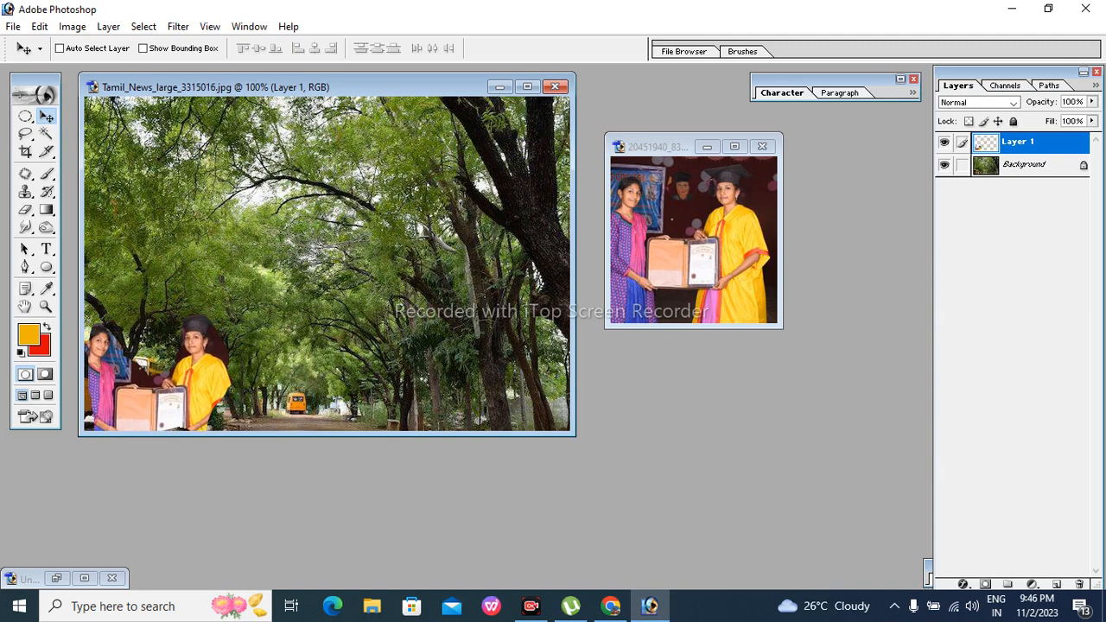
Minimize the tree photo and the certificate photo documents
left_click(501, 88)
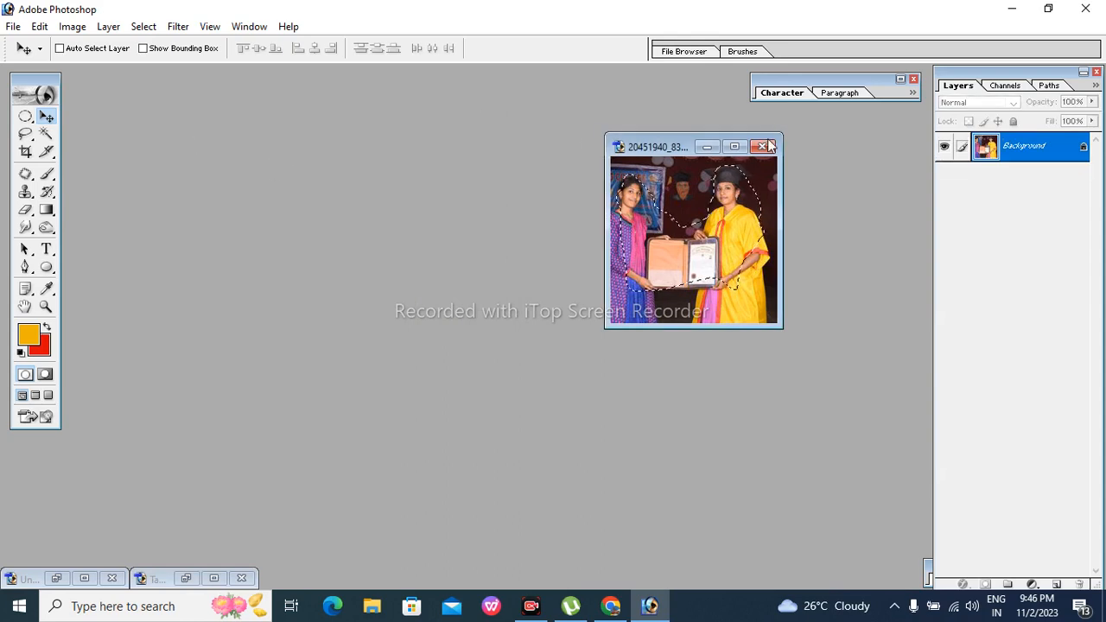
left_click(707, 147)
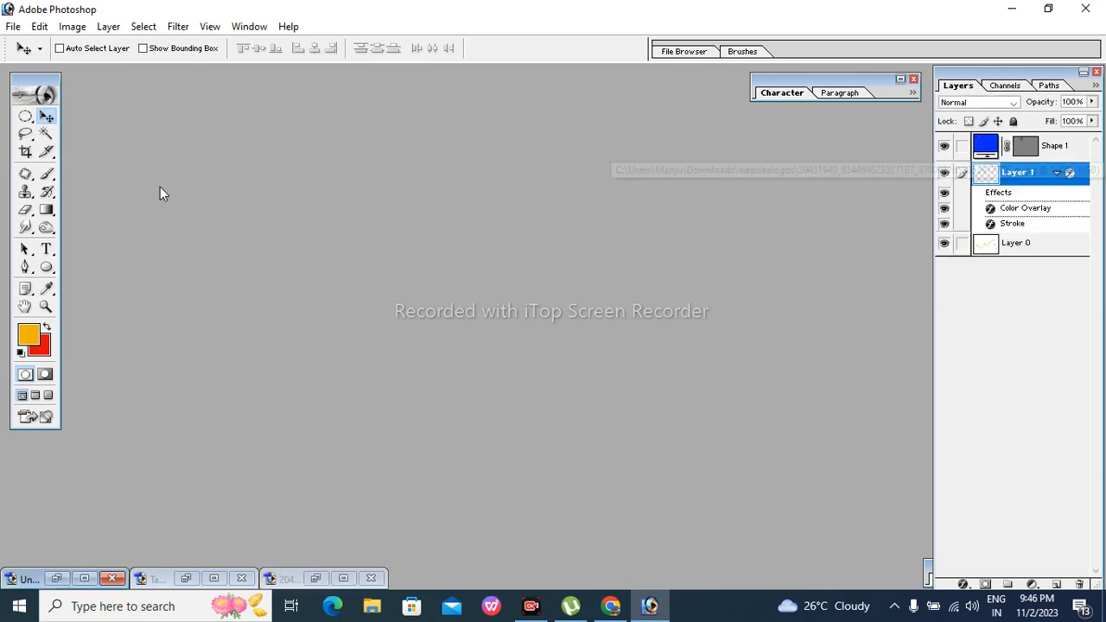
double_click(160, 187)
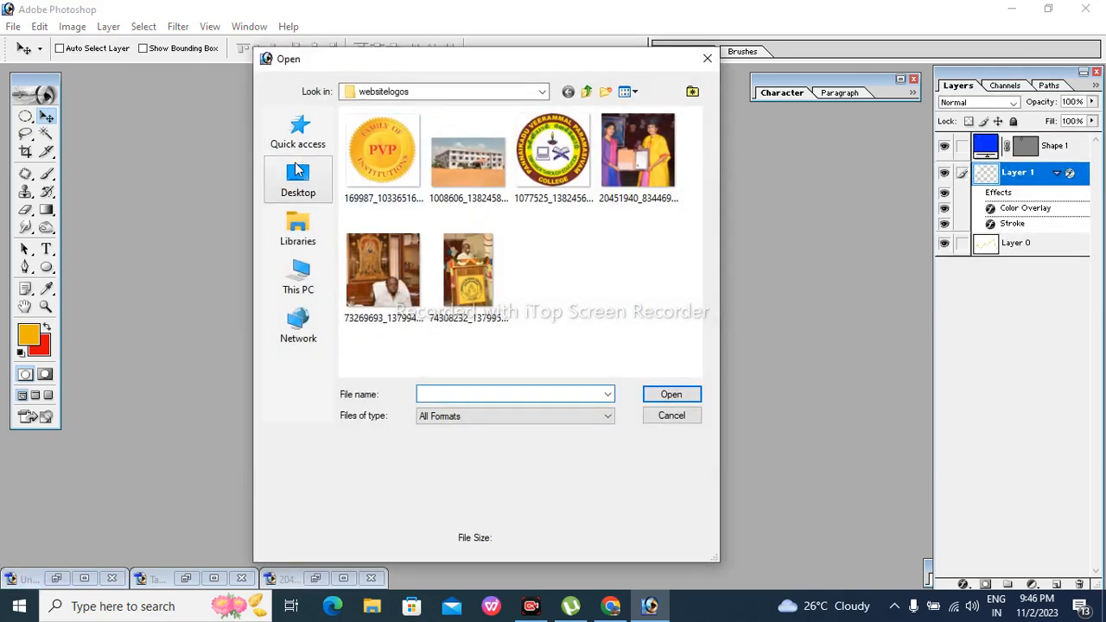
left_click(706, 58)
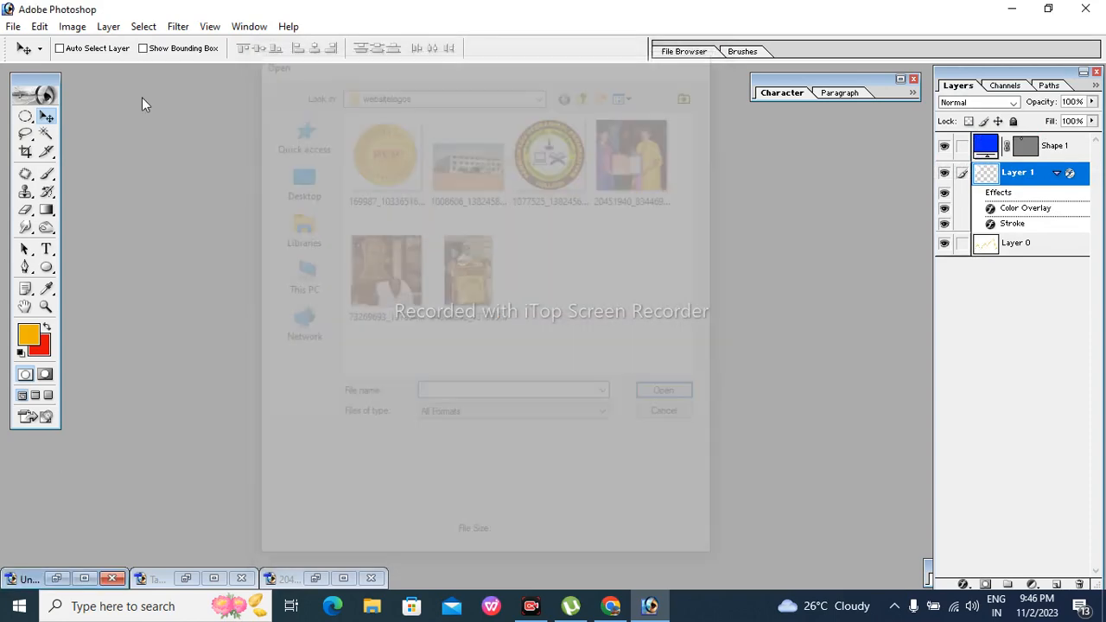
Create a white 800 x 600 pixel RGB document and fill it with a diagonal orange-to-red linear gradient
left_click(13, 27)
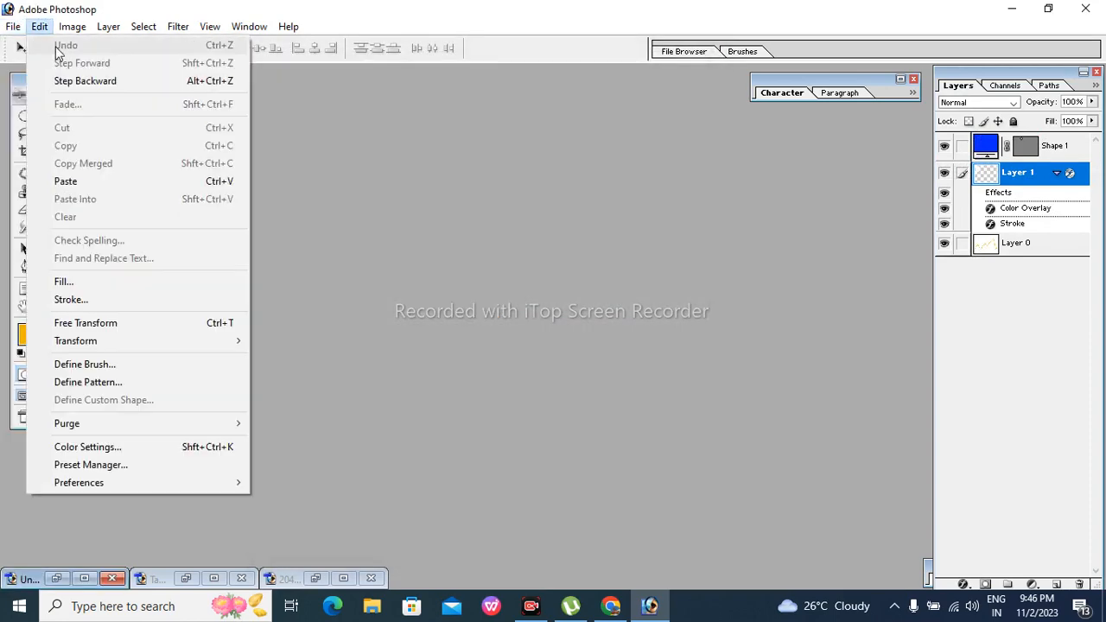
left_click(38, 45)
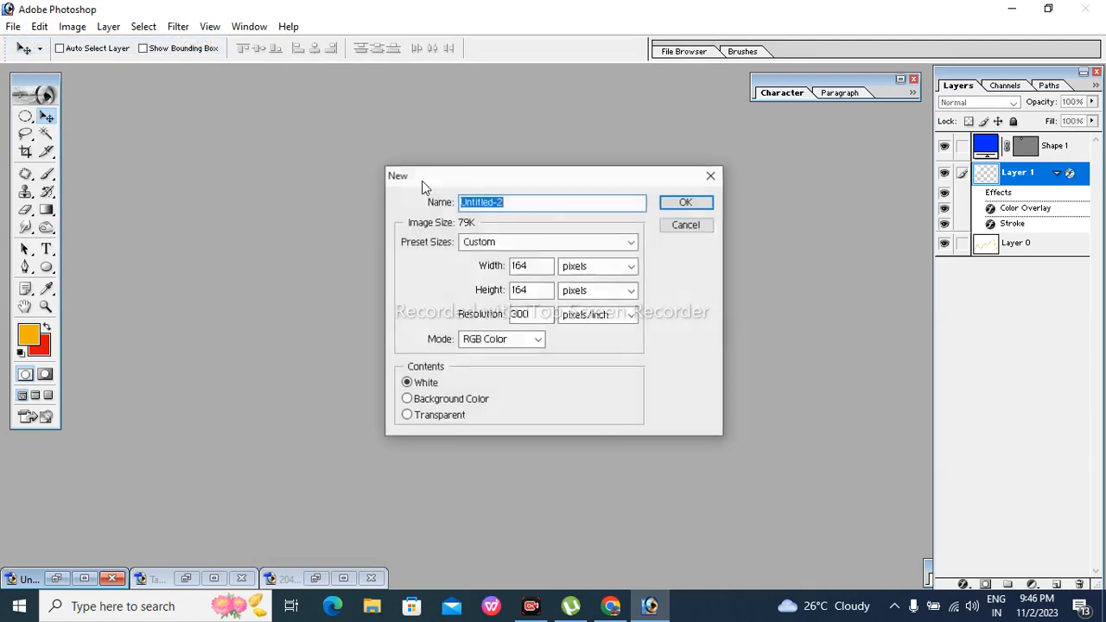
left_click(513, 244)
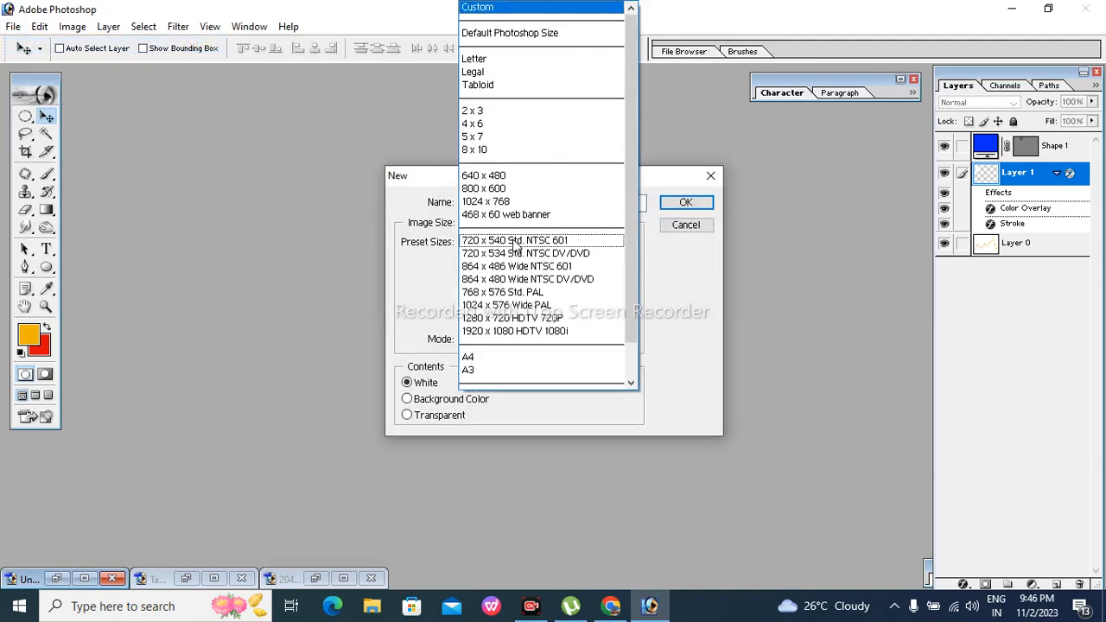
left_click(510, 188)
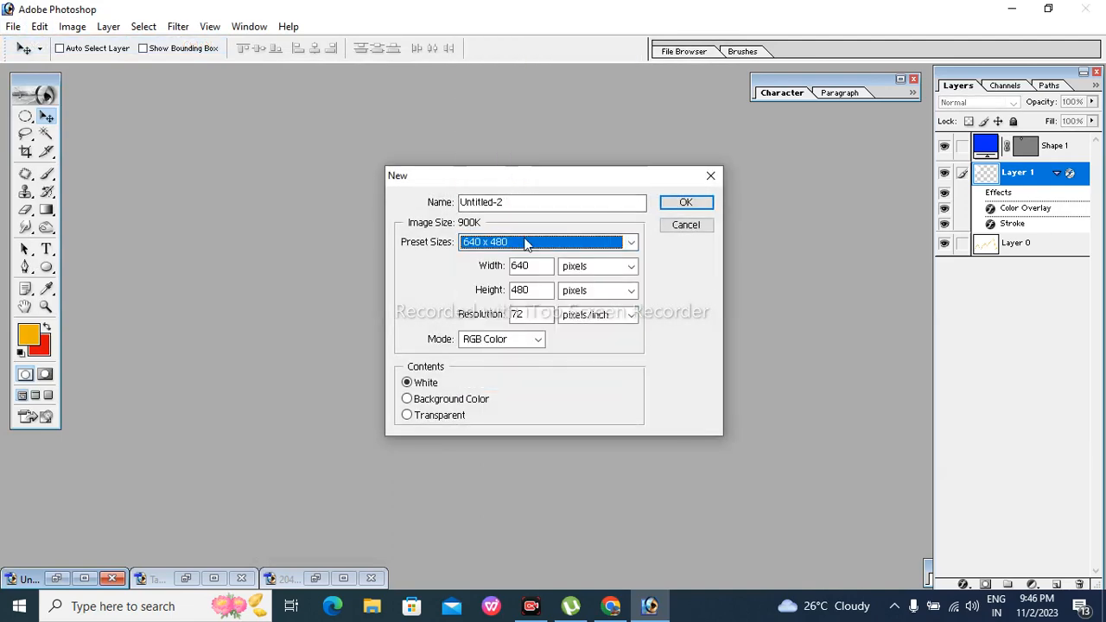
left_click(537, 241)
left_click(519, 150)
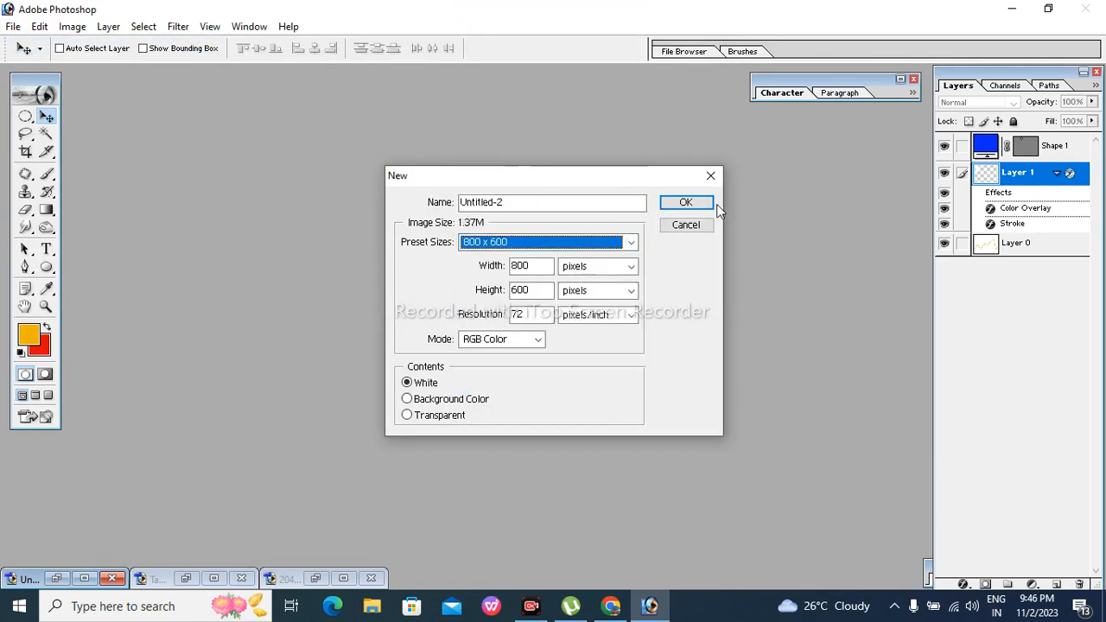
left_click(685, 202)
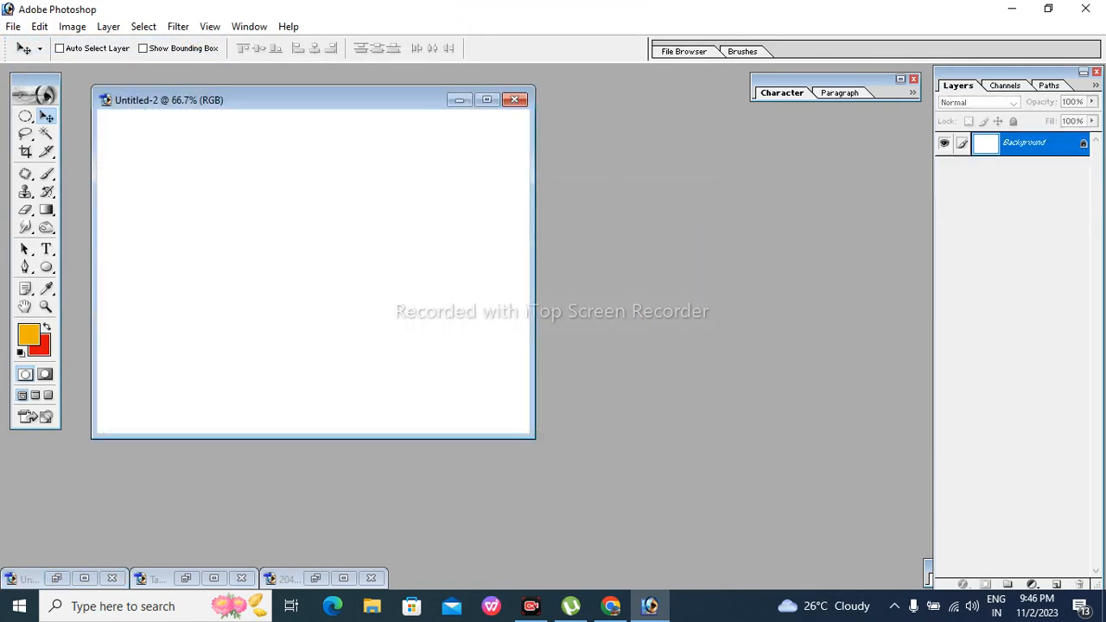
left_click(47, 210)
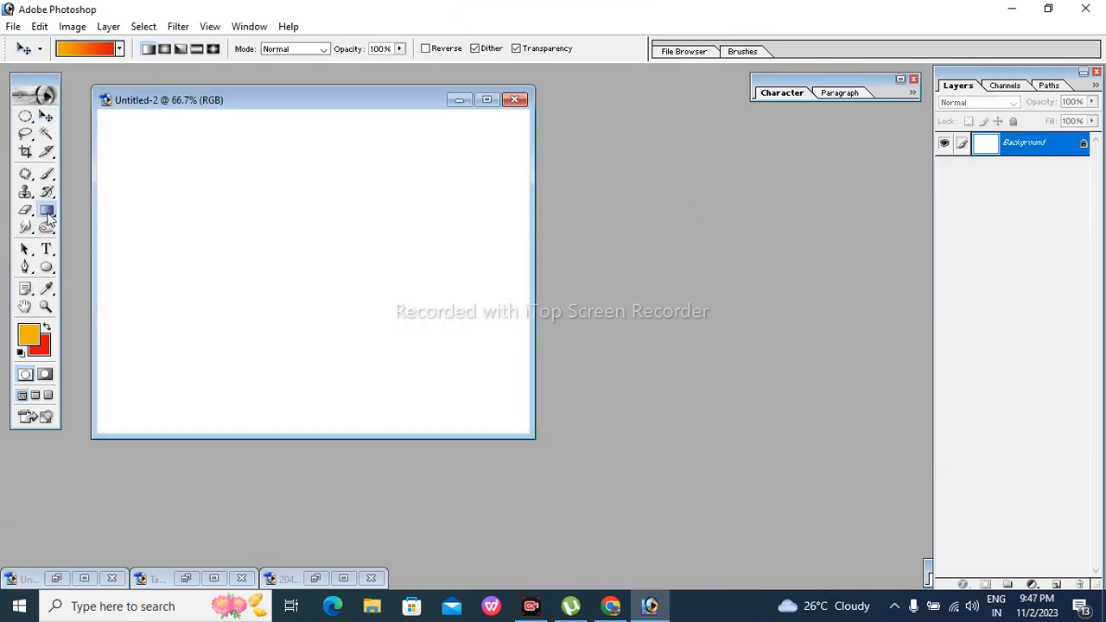
left_click_drag(216, 378, 354, 186)
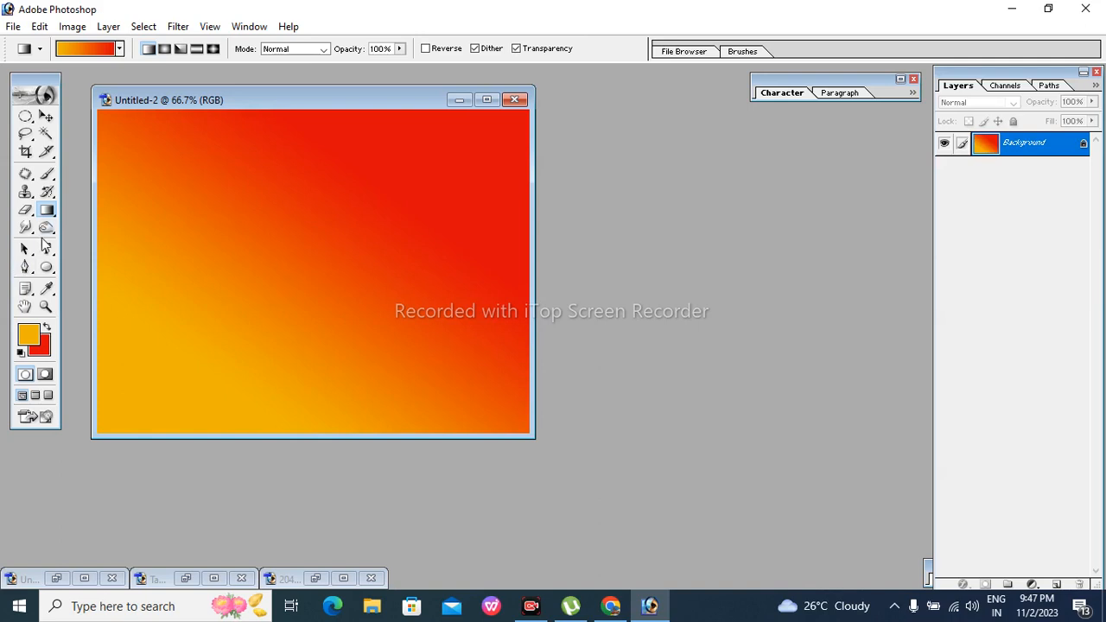
Add the text "wecome" at 48 pt near the upper-left corner of the gradient document
left_click(47, 249)
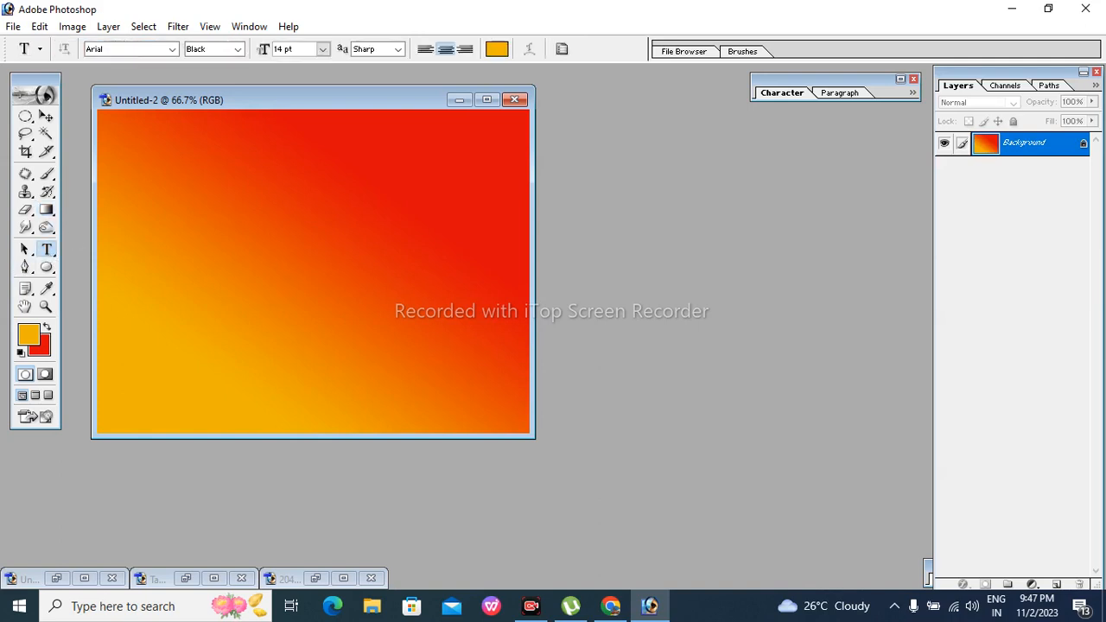
left_click(156, 152)
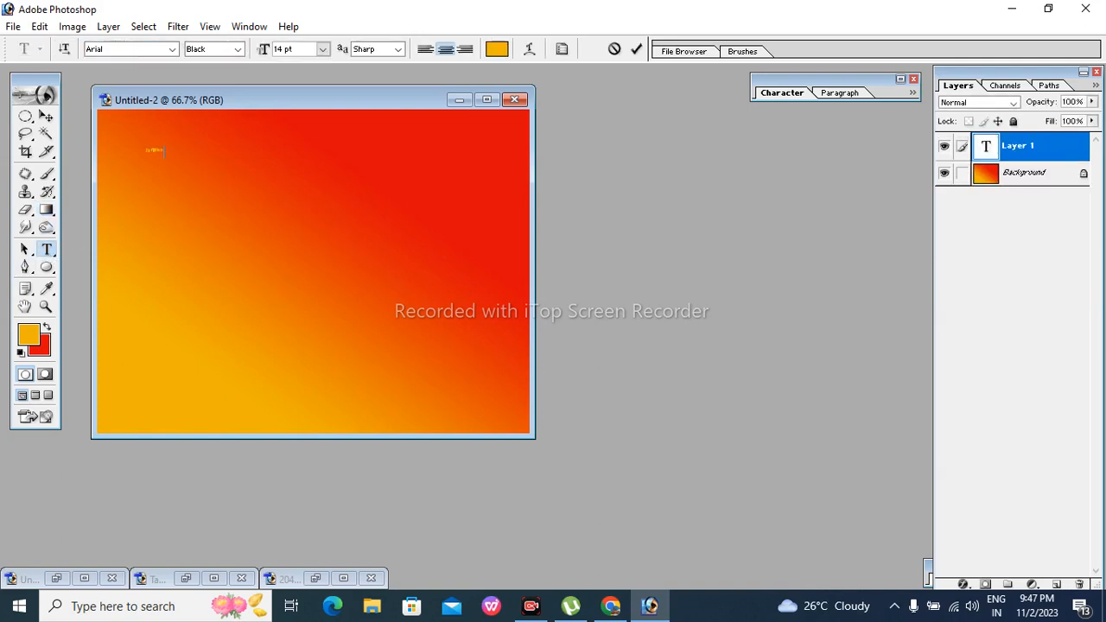
key("ctrl+a")
left_click(323, 50)
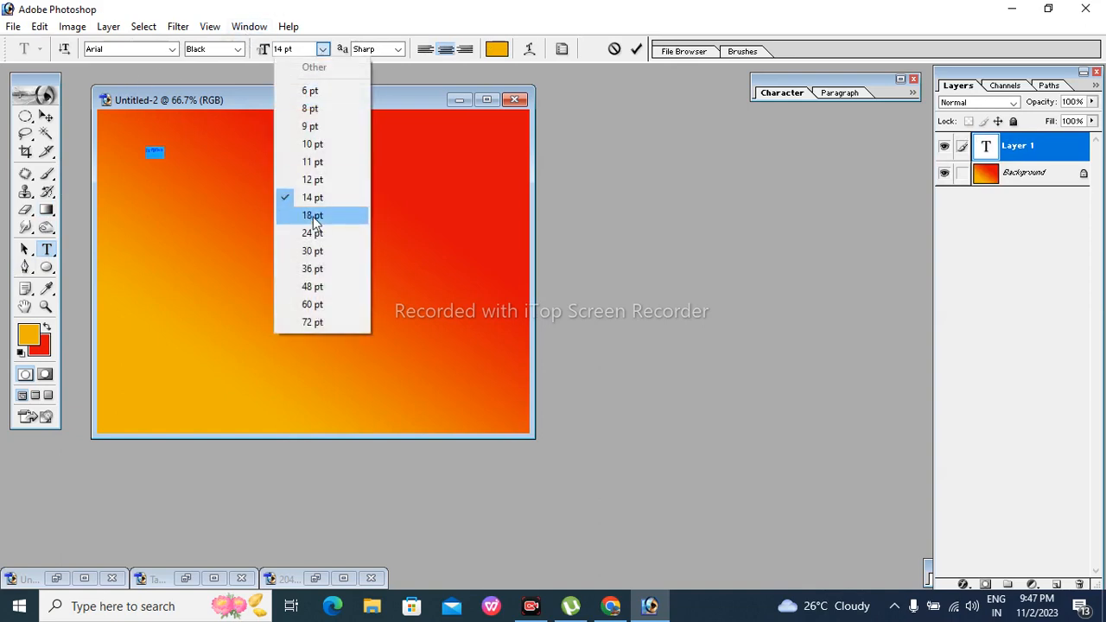
left_click(313, 286)
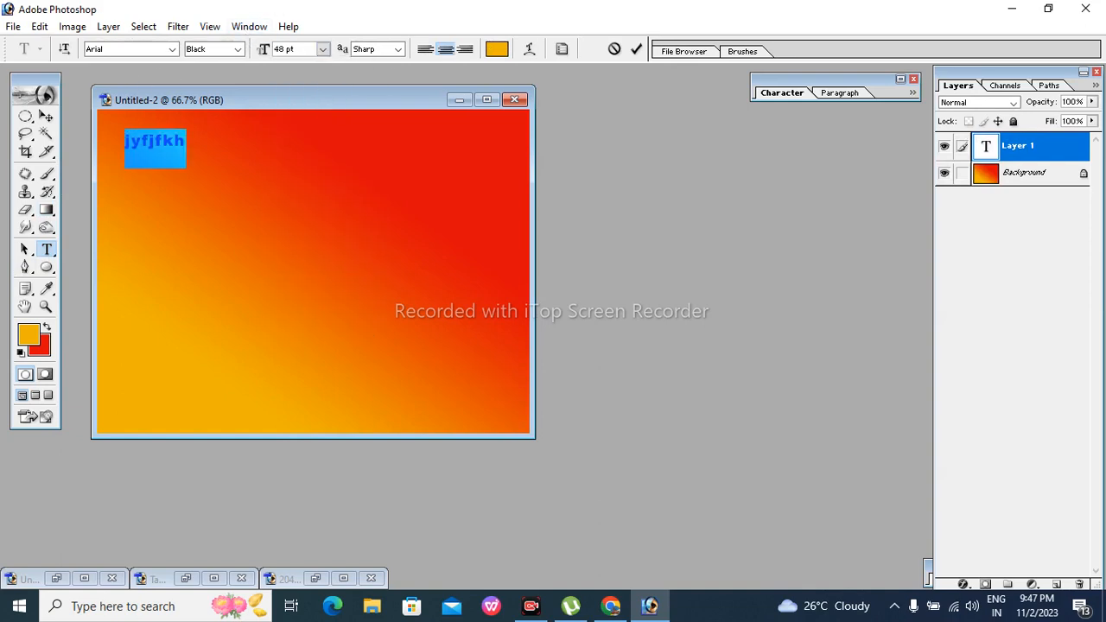
key("BackSpace")
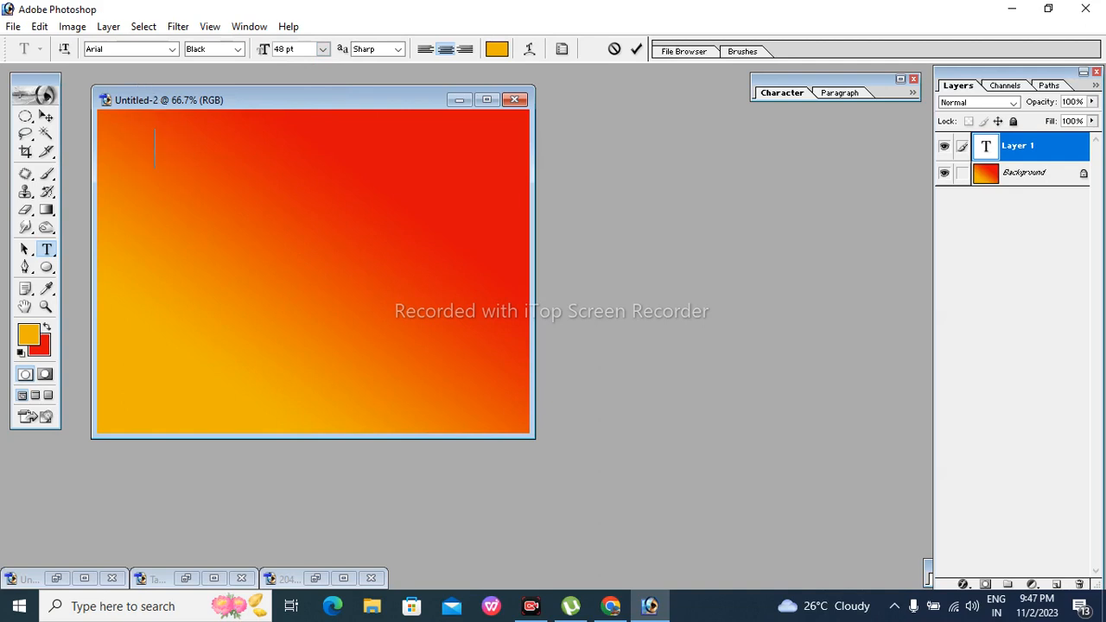
type("wecome")
Set the color of the whole "wecome" text to blue, 0006EE
key("ctrl+a")
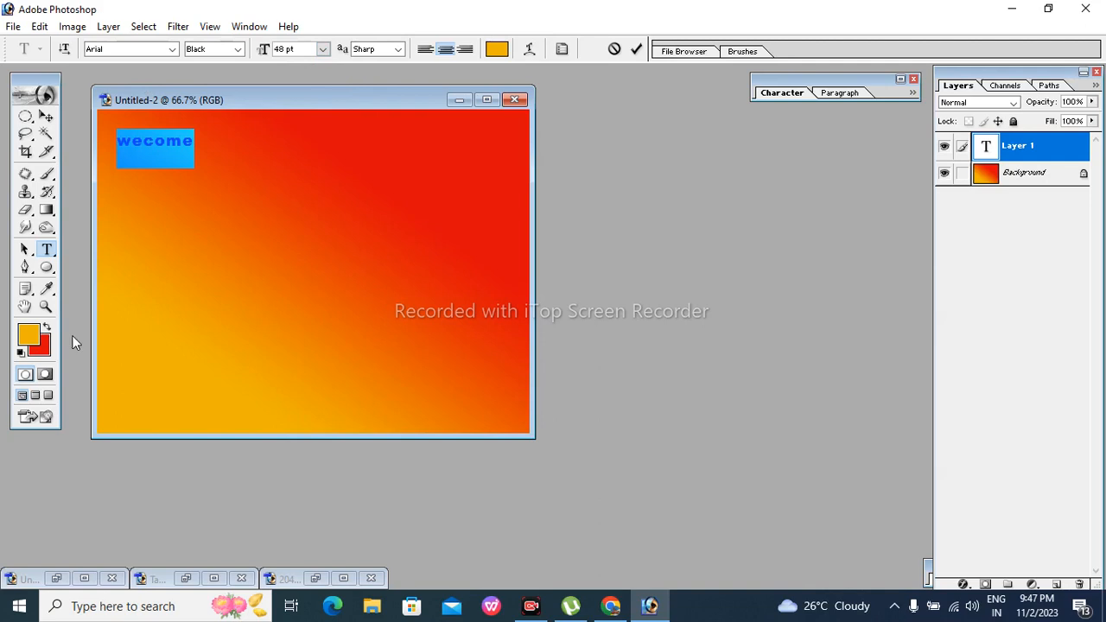
left_click(496, 50)
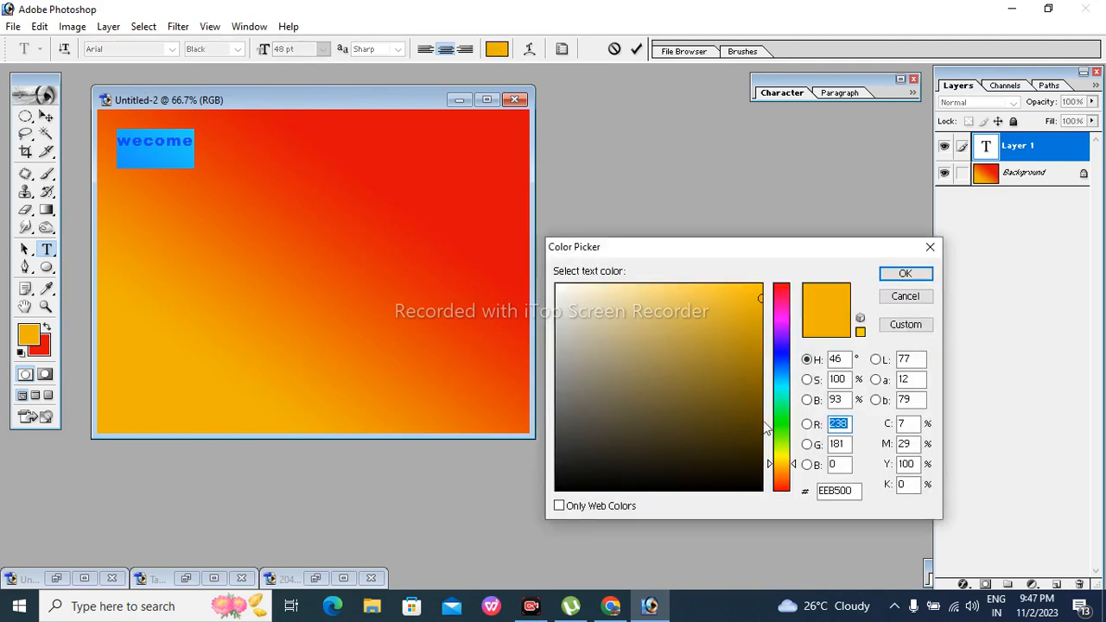
left_click(787, 354)
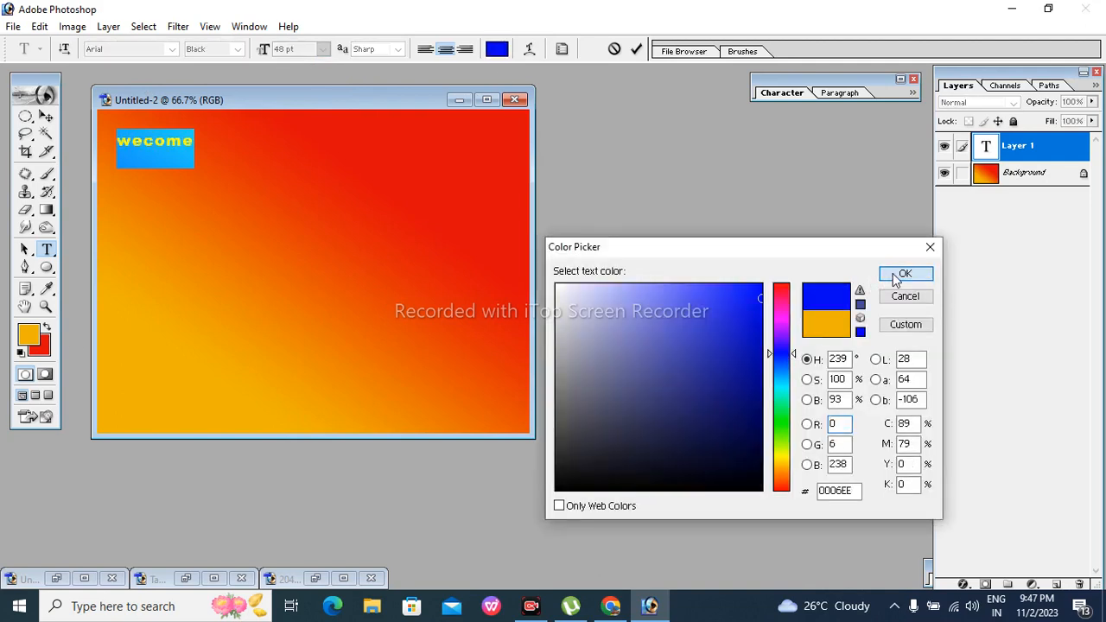
left_click(903, 275)
left_click(144, 142)
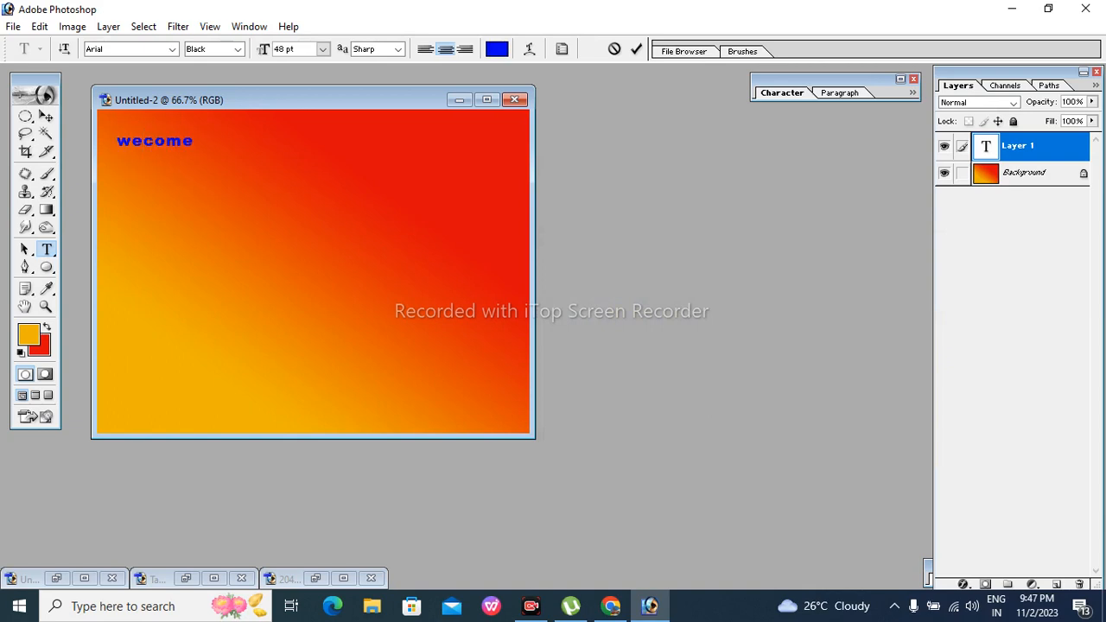
Change the font of the whole "wecome" text to Algerian and commit the text edit
key("ctrl+a")
left_click(112, 50)
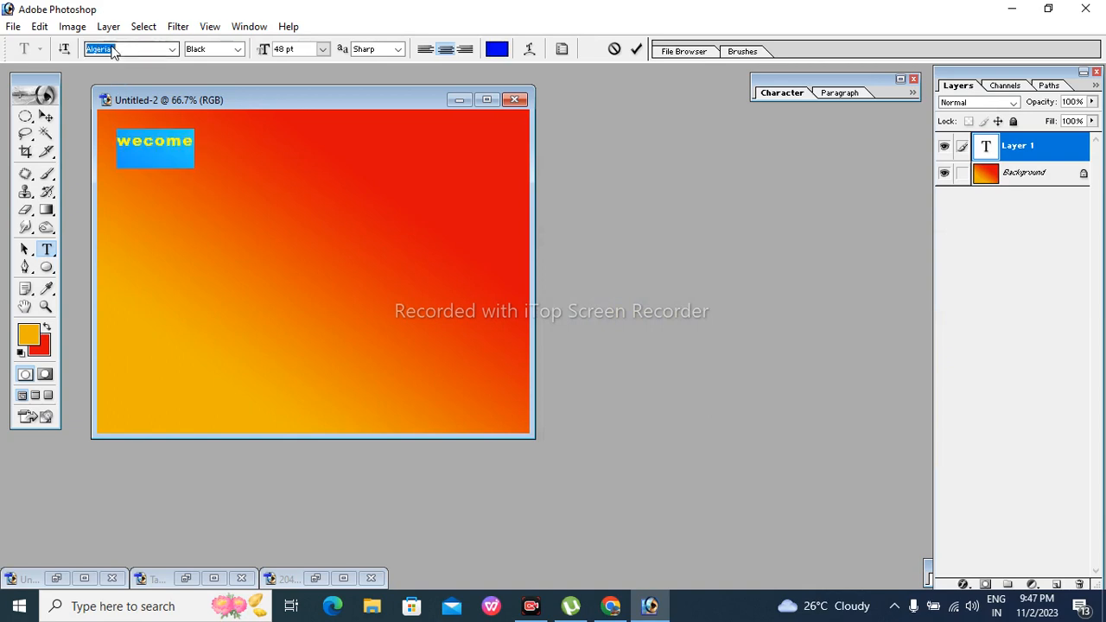
key("Up")
key("Down")
key("Up")
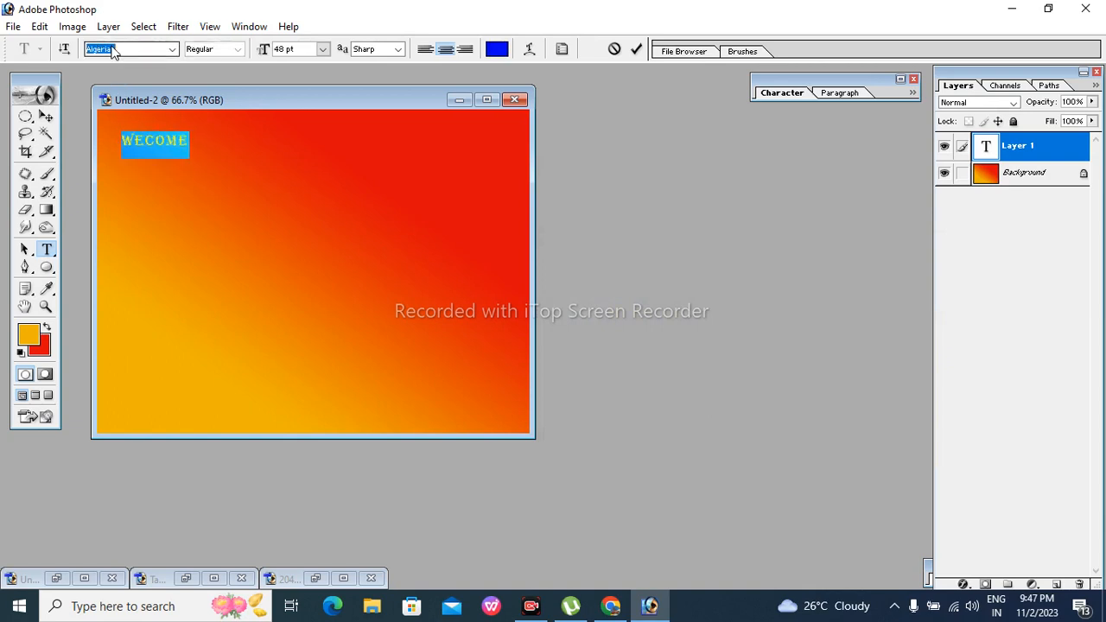
key("Return")
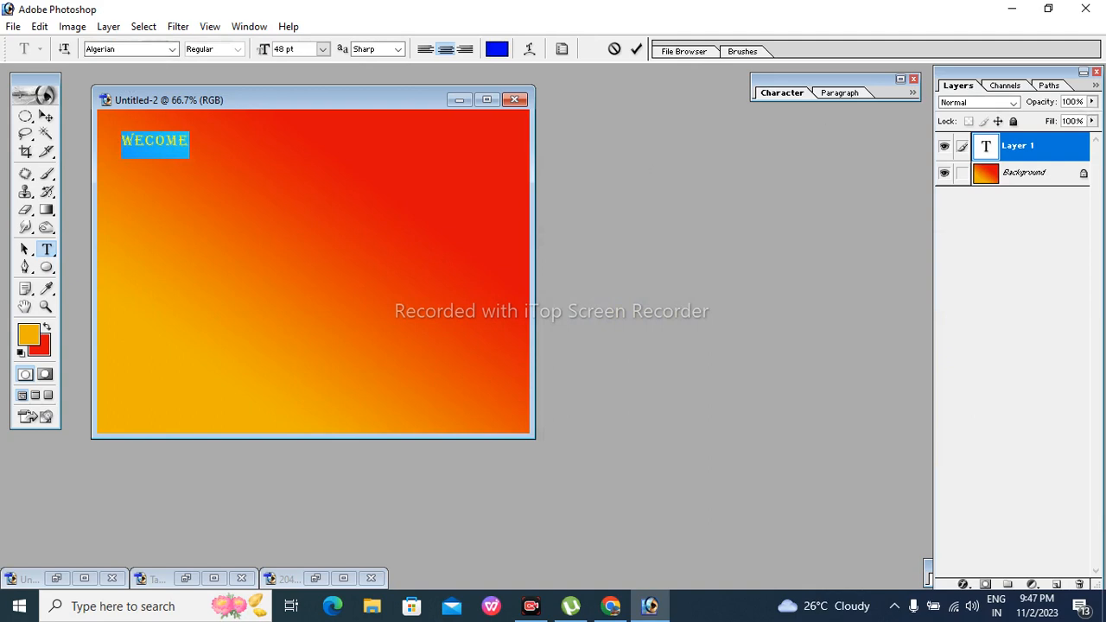
key("ctrl+Return")
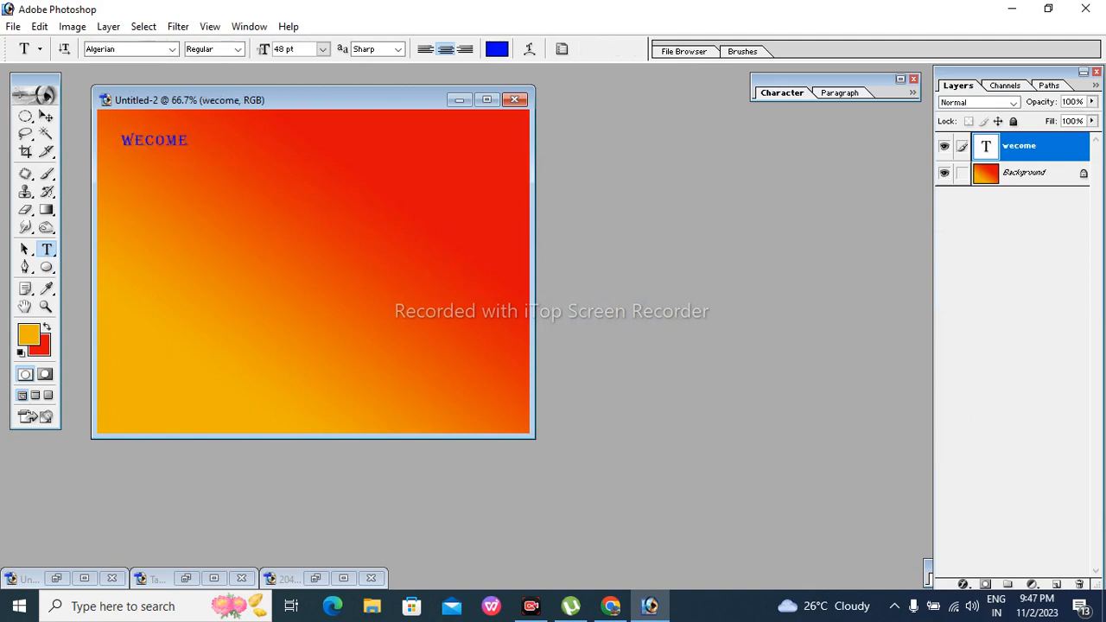
Apply a red Color Overlay and a near-black 120707 Stroke to the "wecome" text layer as layer styles
double_click(1061, 146)
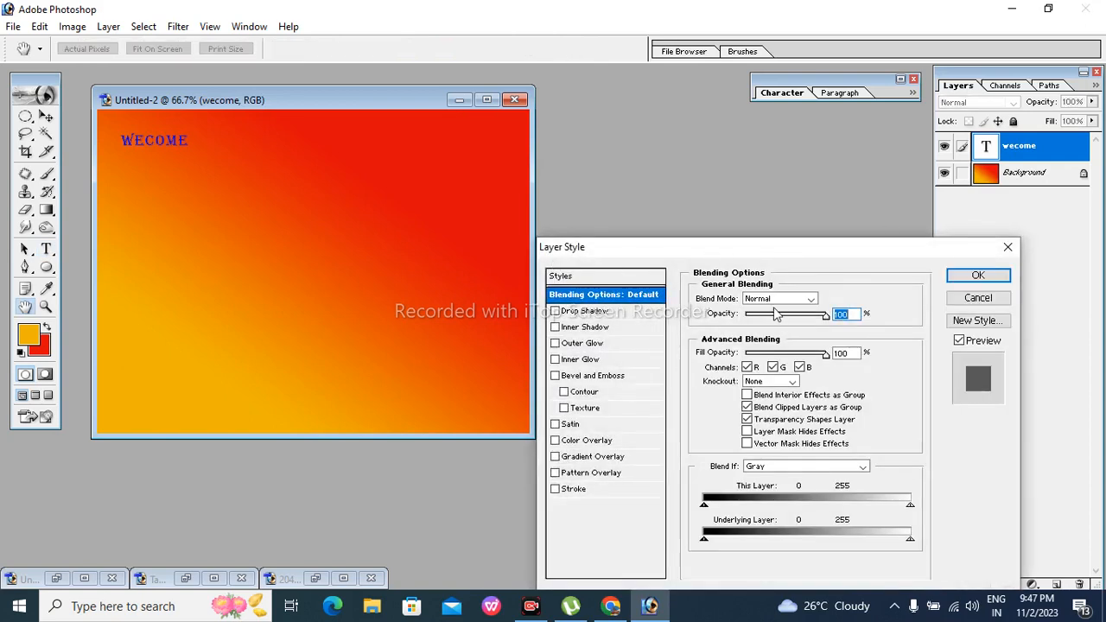
left_click(581, 441)
left_click(572, 490)
left_click(731, 392)
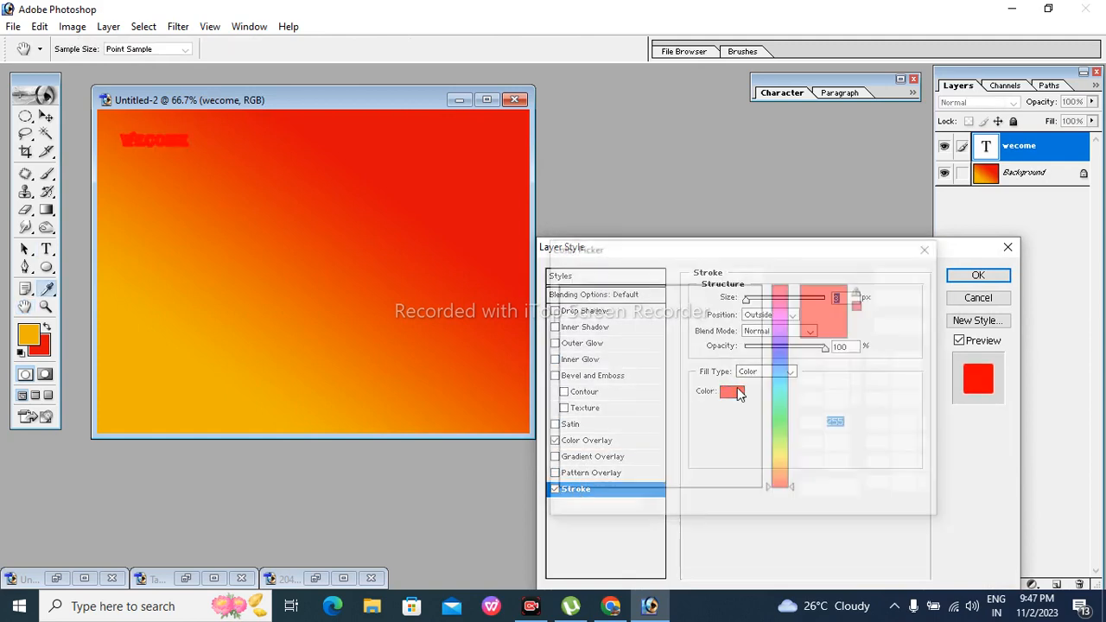
left_click(683, 475)
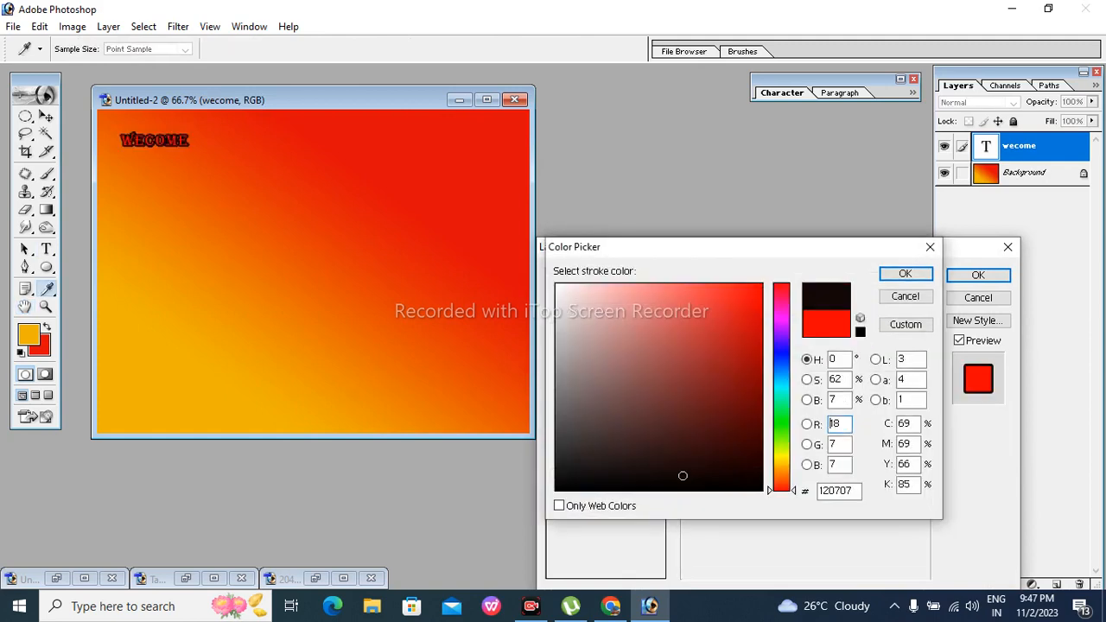
left_click(906, 276)
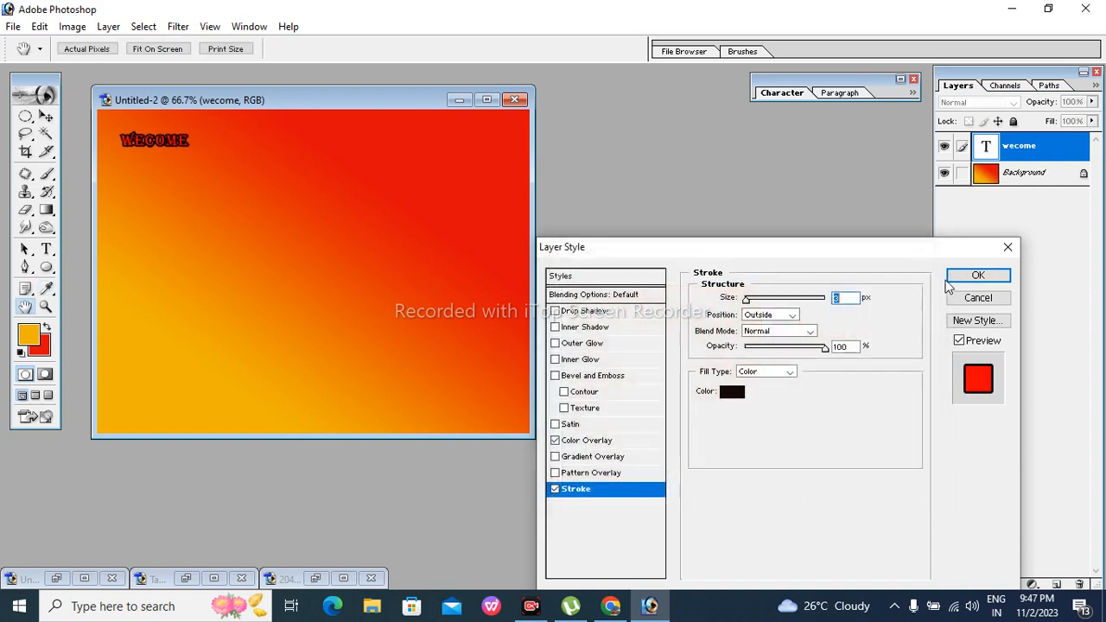
left_click(979, 275)
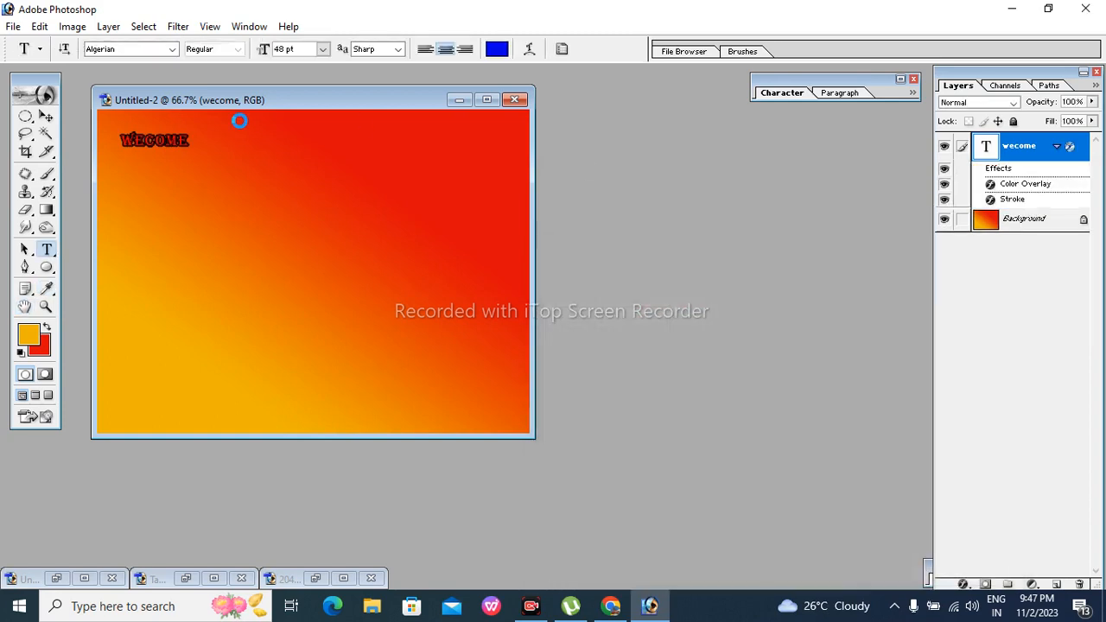
Free-transform the "wecome" text to about 207 pt so it spans most of the document's width
key("ctrl+t")
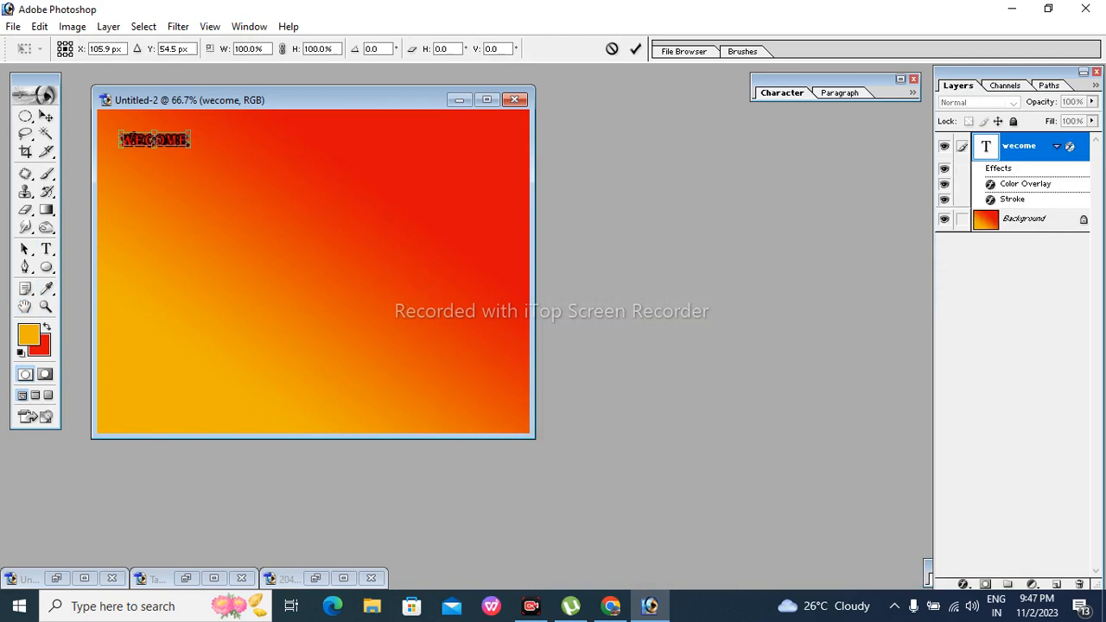
left_click_drag(189, 145, 482, 187)
key("Return")
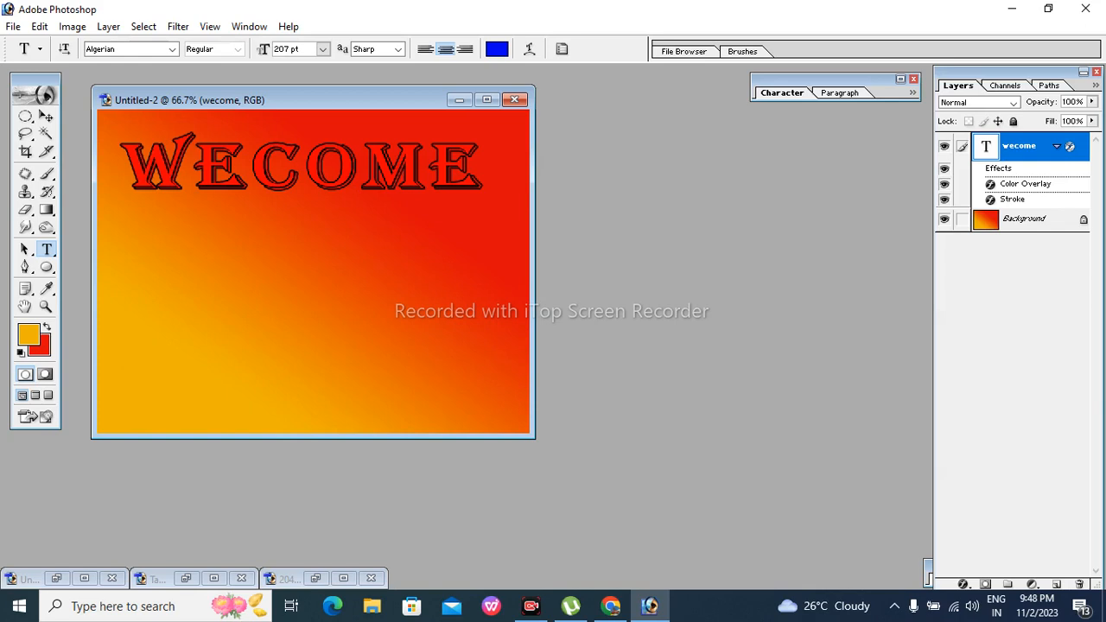
Start the Burn tool on the "wecome" text layer and rasterize the layer
left_click(44, 114)
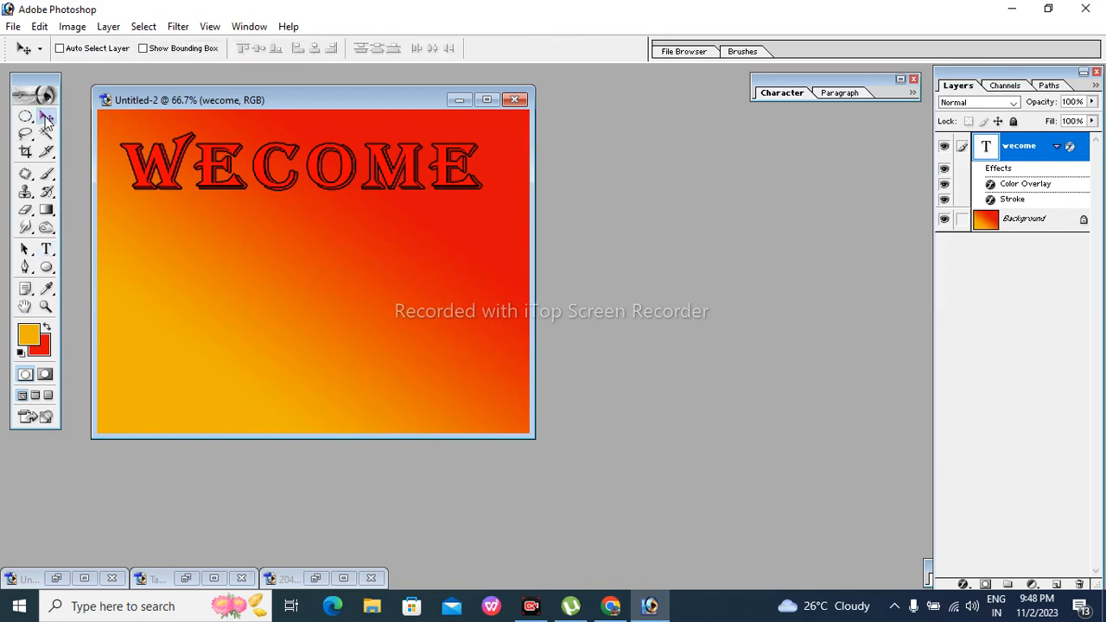
left_click(47, 228)
left_click(219, 298)
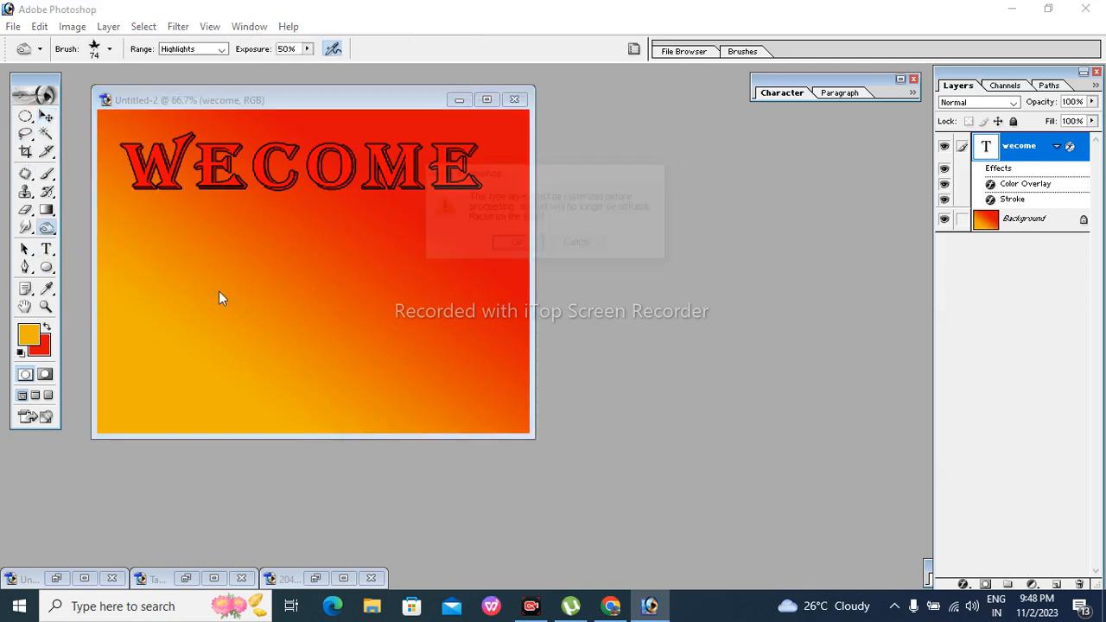
left_click(516, 242)
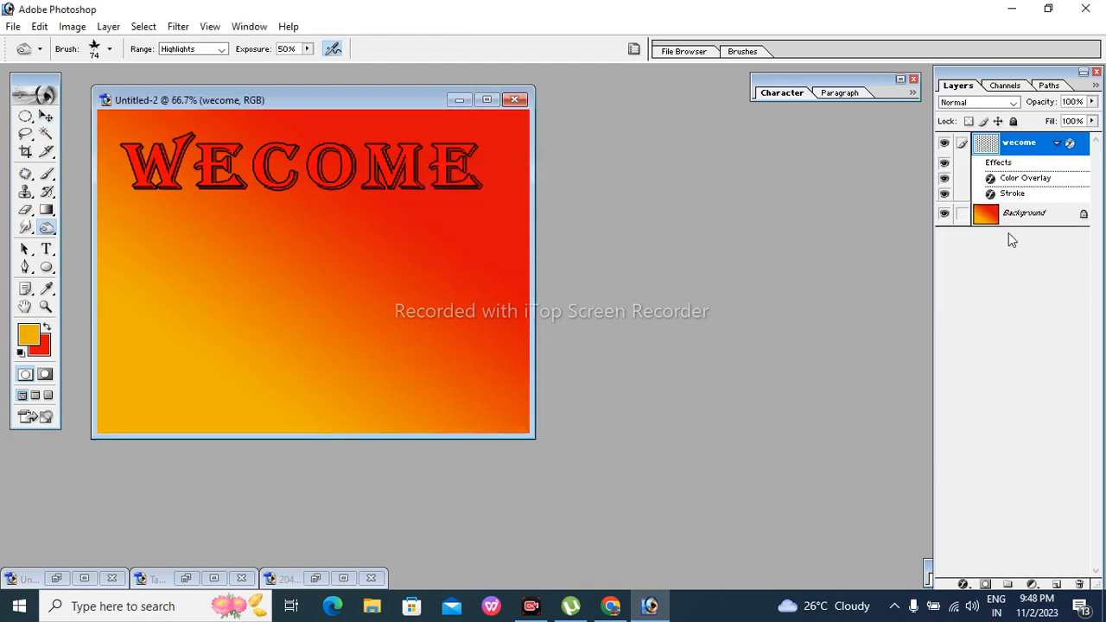
Burn scattered leaf marks into the lower half of the Background layer with the 74 px leaf brush
left_click(1024, 213)
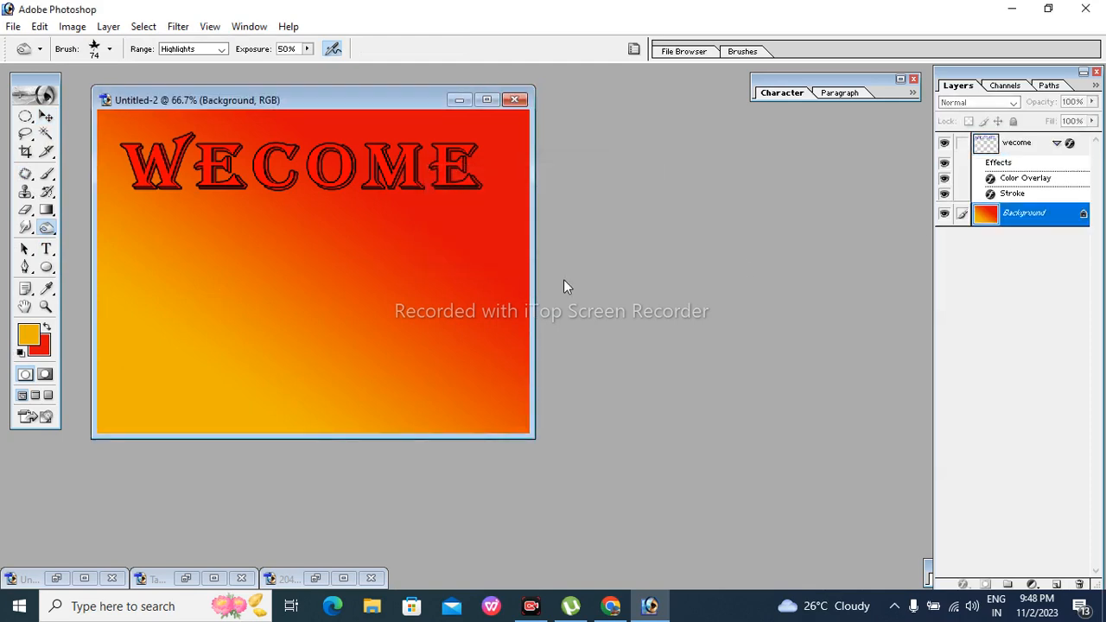
left_click(207, 326)
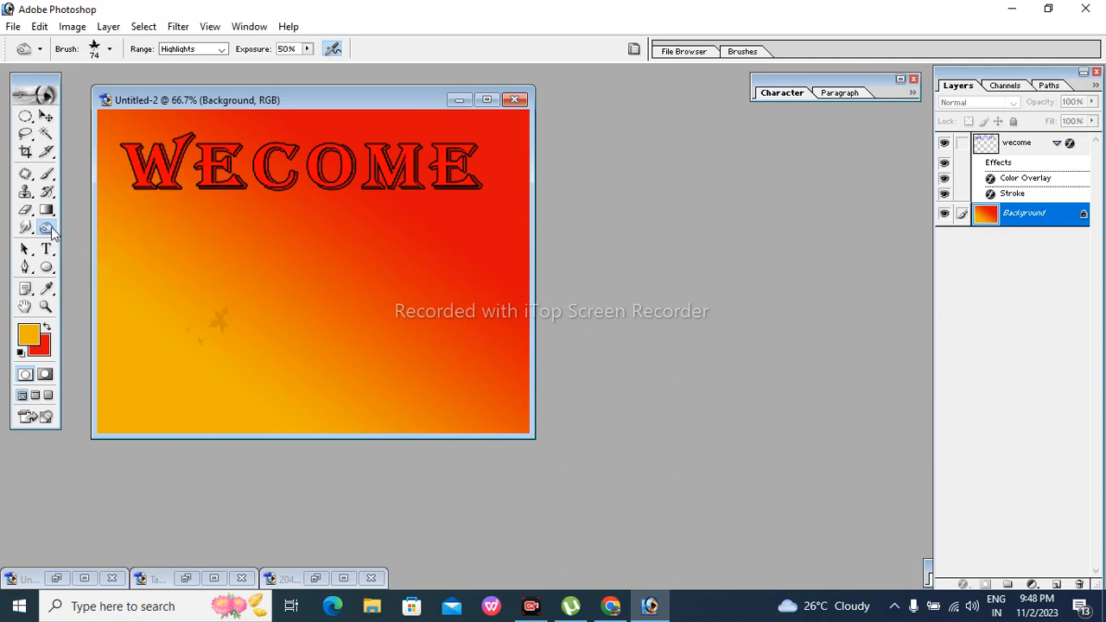
left_click(47, 229)
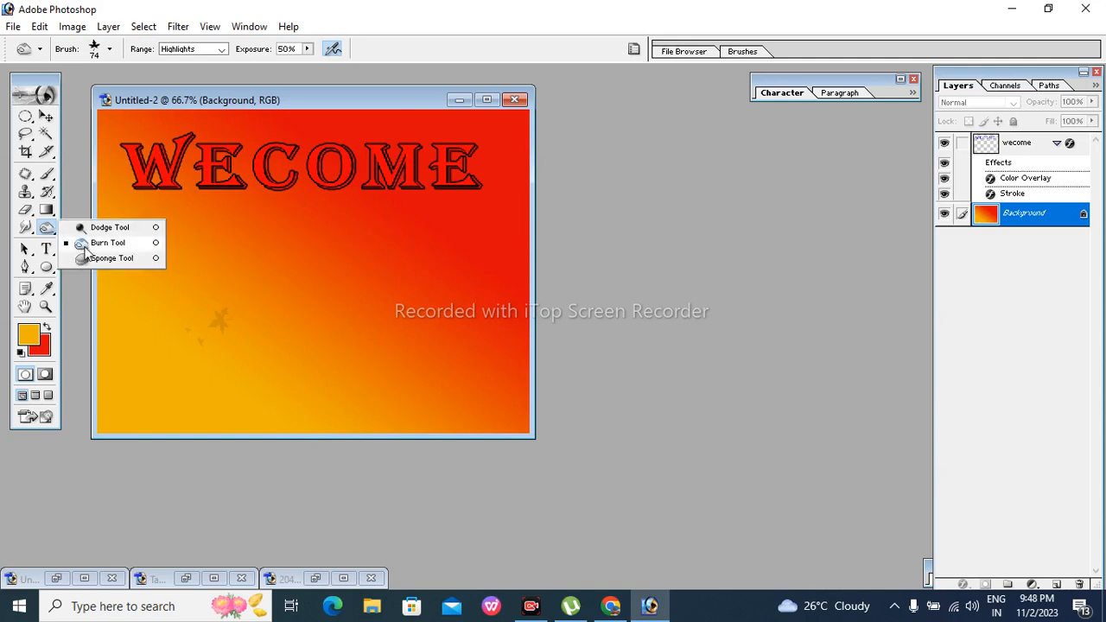
left_click(86, 251)
left_click(328, 370)
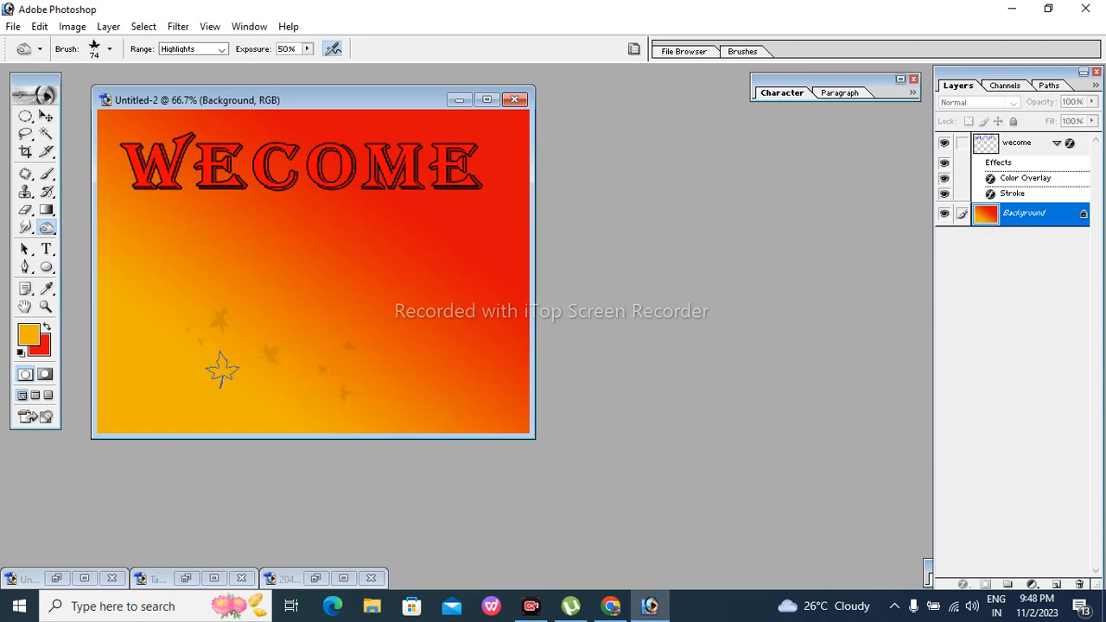
Burn a row of grass along the lower edge of the Background layer with the 134 px grass brush
left_click(108, 50)
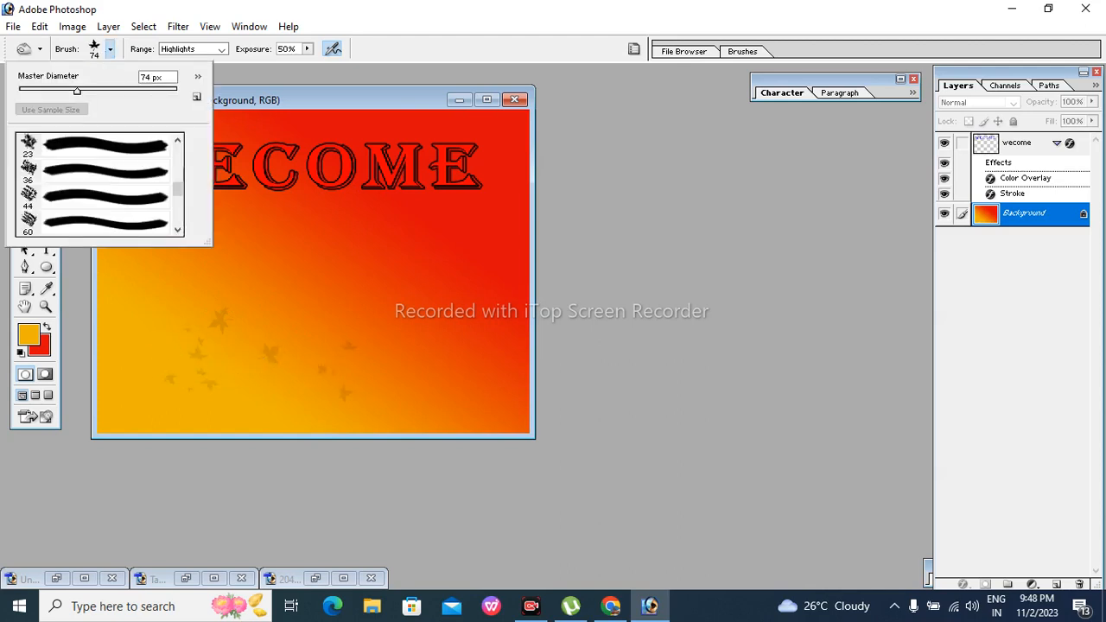
left_click(178, 150)
left_click(178, 149)
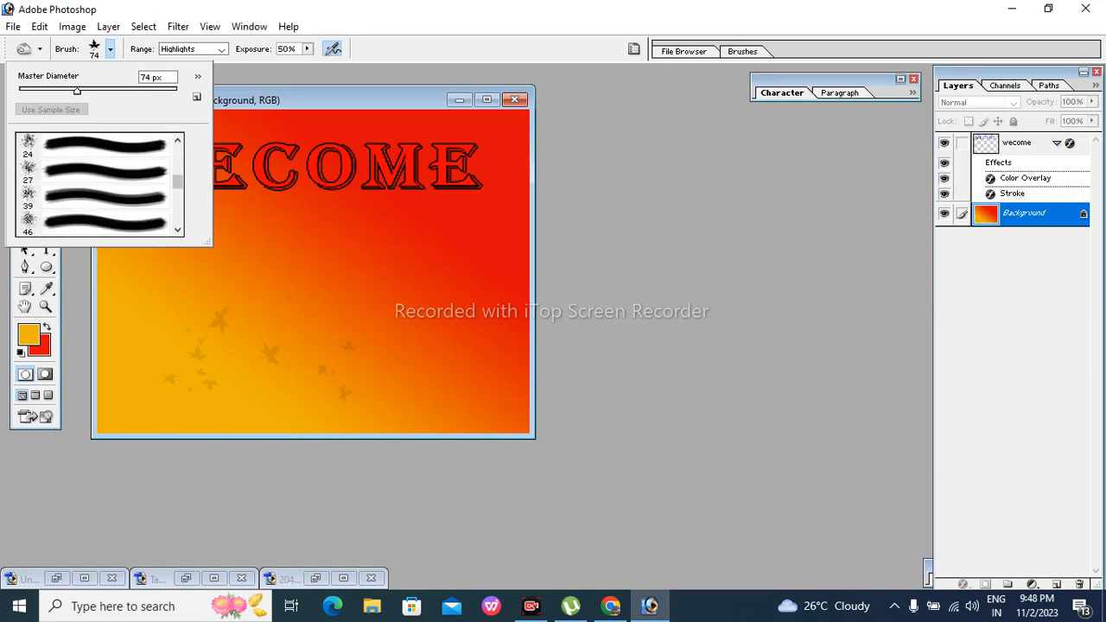
left_click(182, 210)
left_click(182, 209)
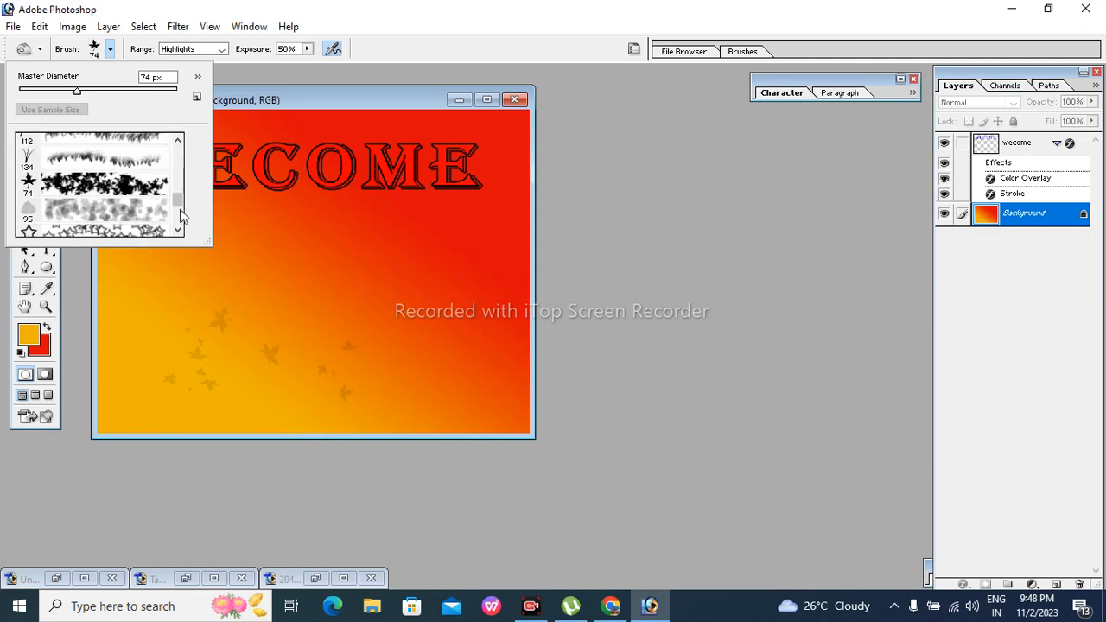
left_click(102, 159)
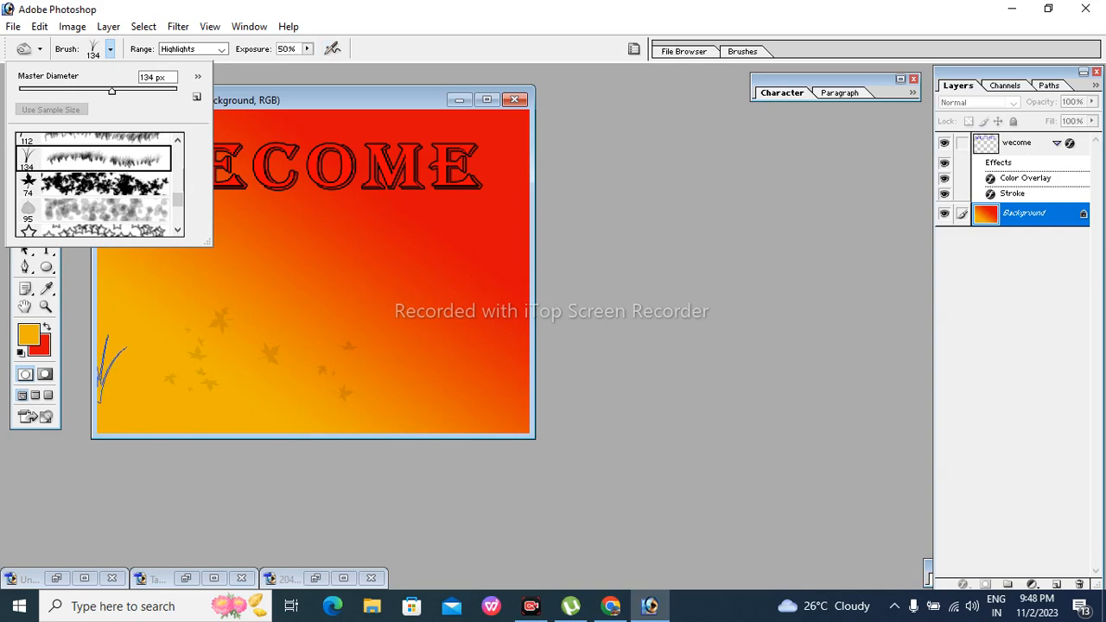
left_click(122, 387)
left_click(161, 388)
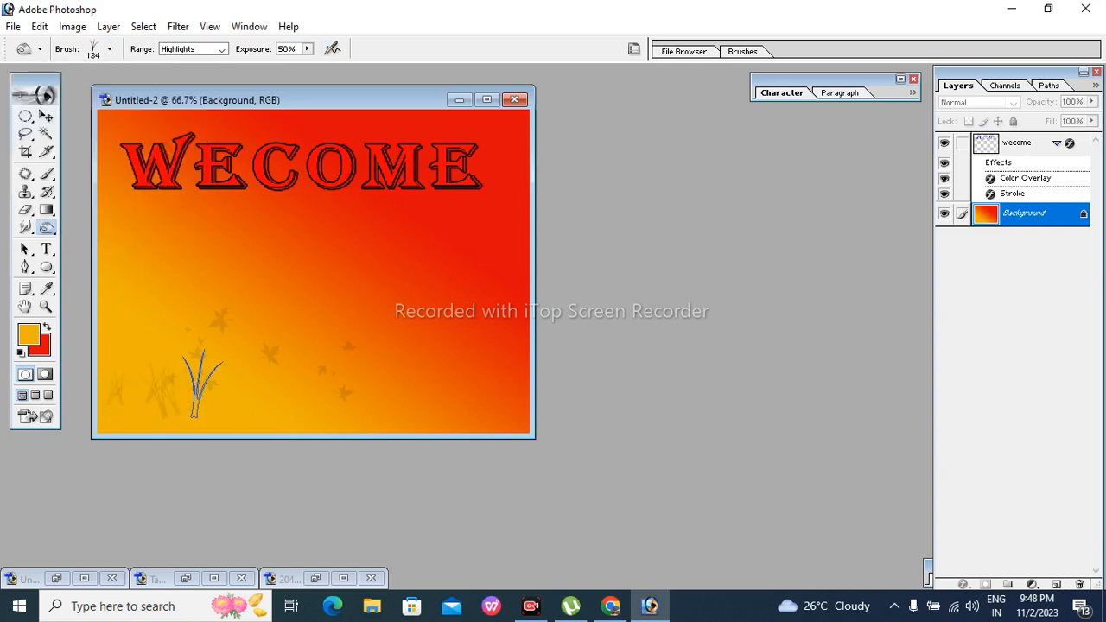
left_click_drag(198, 385, 458, 387)
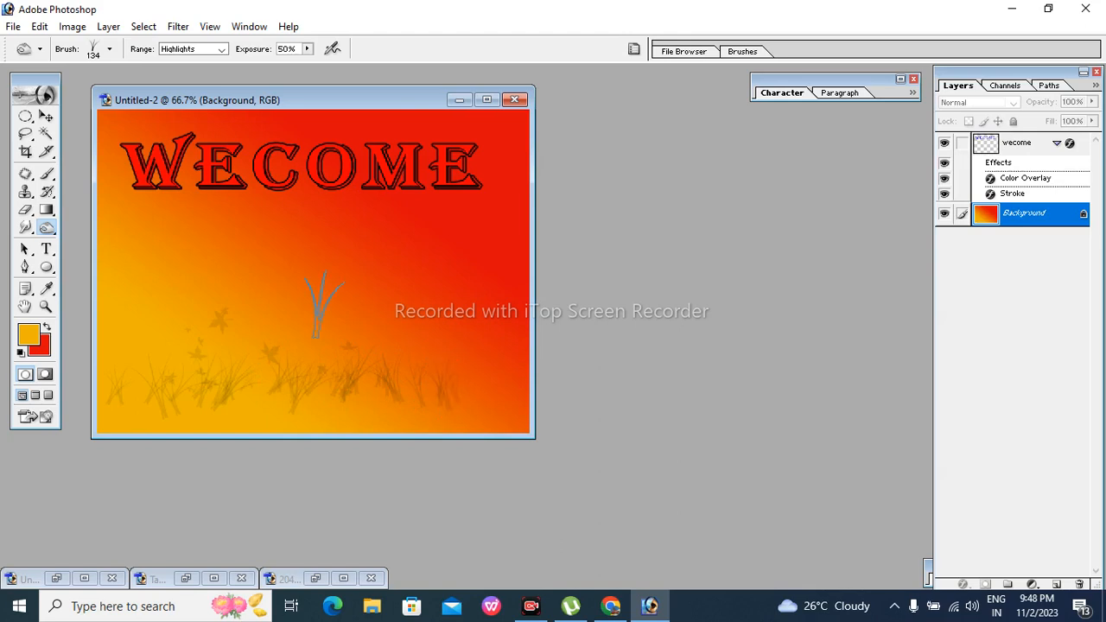
Choose the 95 px textured brush and burn the red area of the gradient below the text
left_click(109, 49)
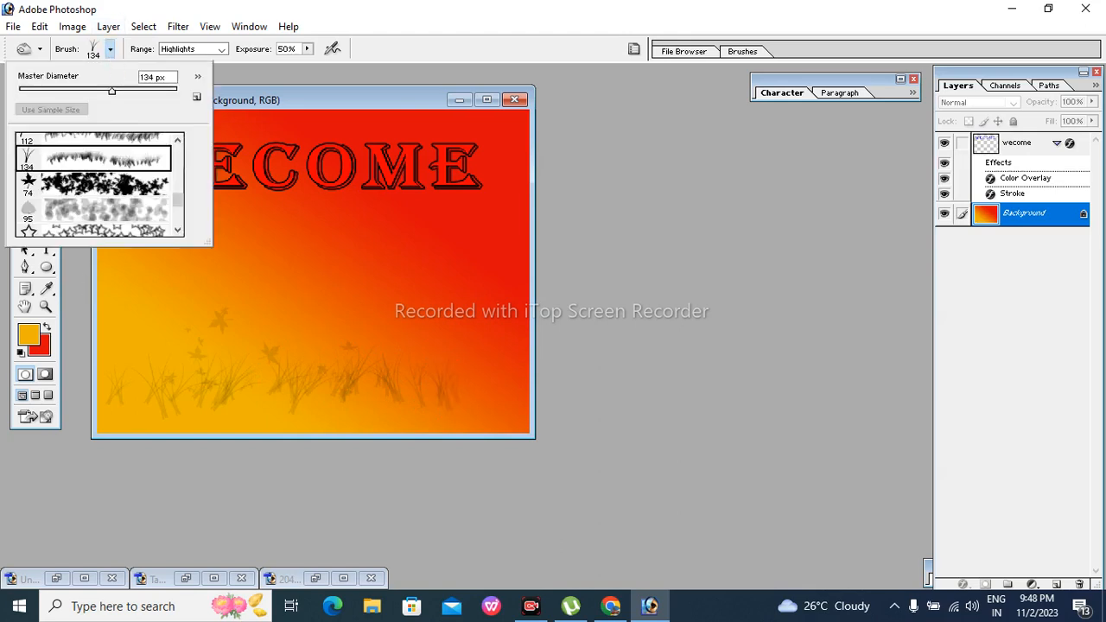
left_click(96, 209)
left_click(389, 253)
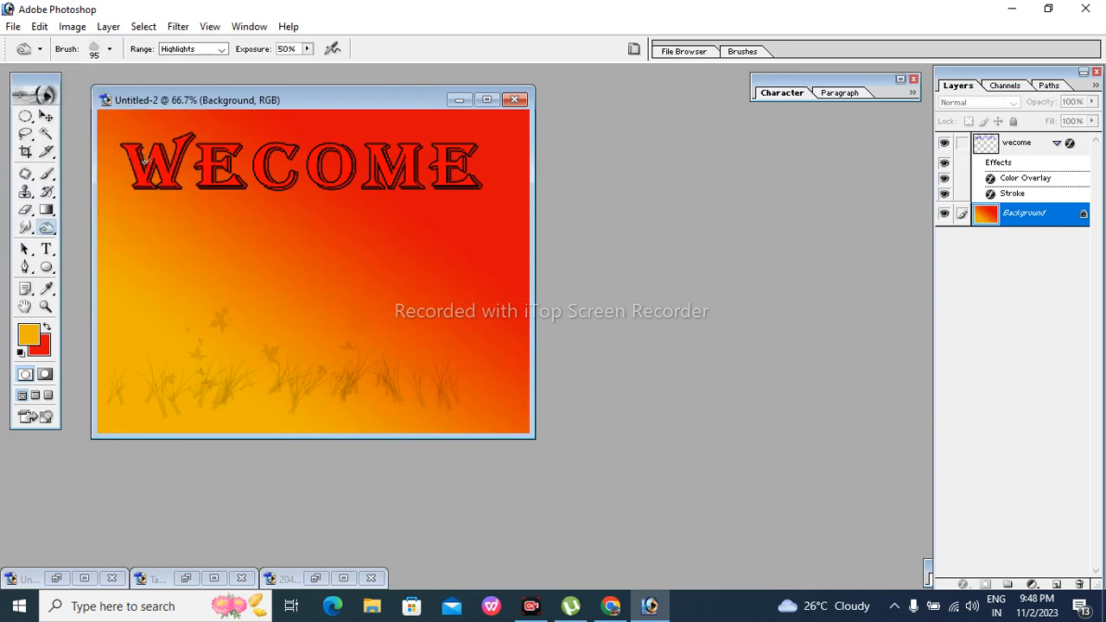
Burn the gradient with the range set to Shadows, then burn blotches below the text with it set to Highlights
left_click(223, 50)
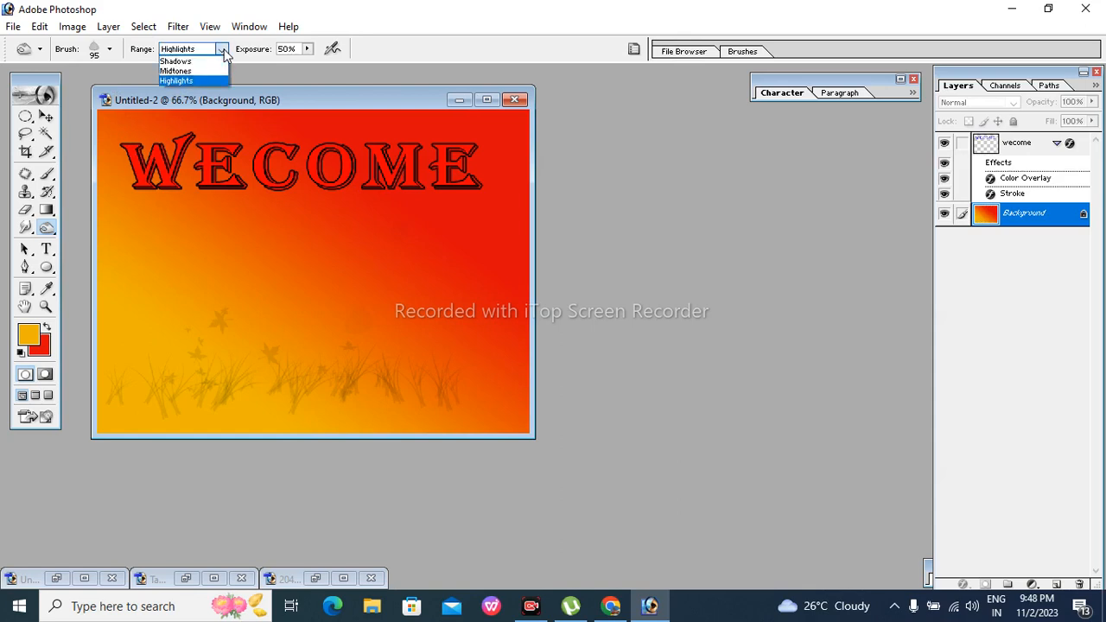
left_click(216, 63)
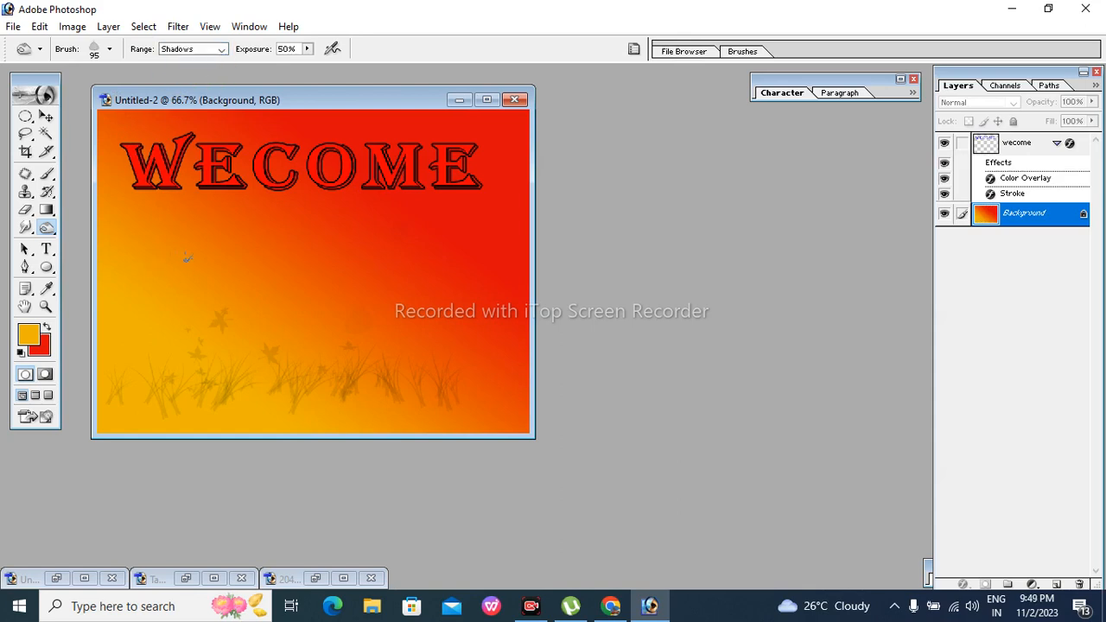
left_click(215, 54)
left_click(208, 83)
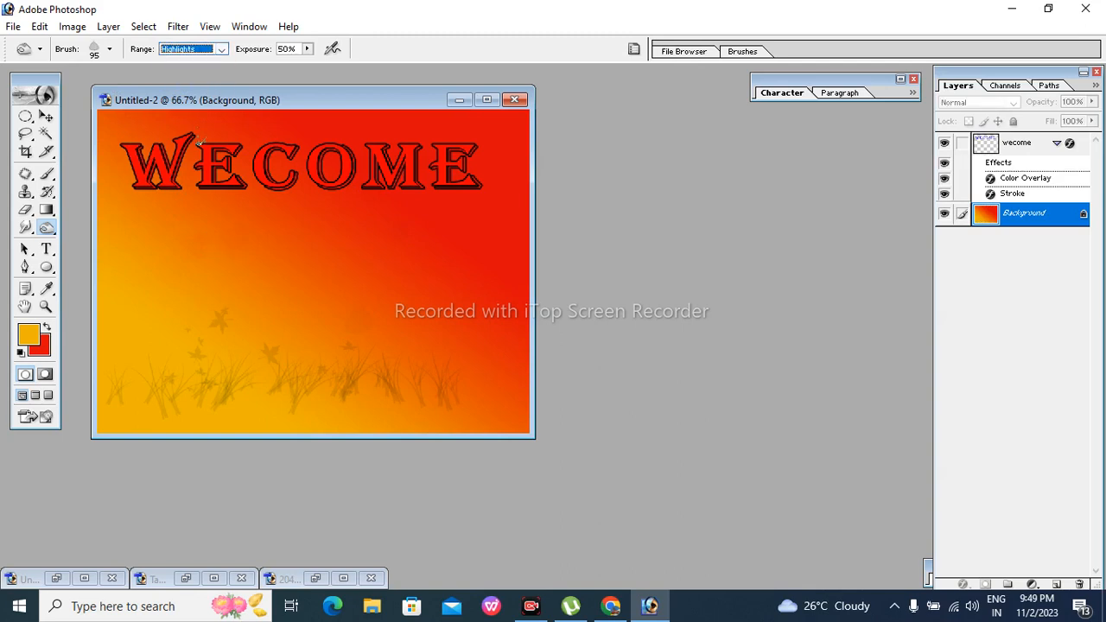
left_click(150, 300)
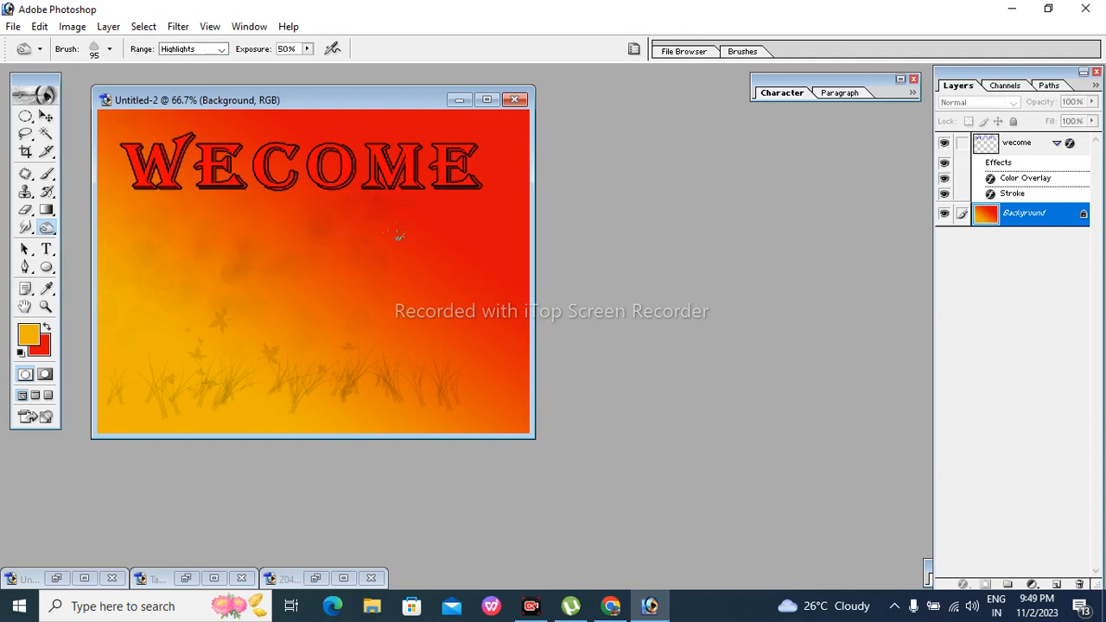
Burn more blotches into the background at 86% exposure, then at 10% exposure
left_click(307, 49)
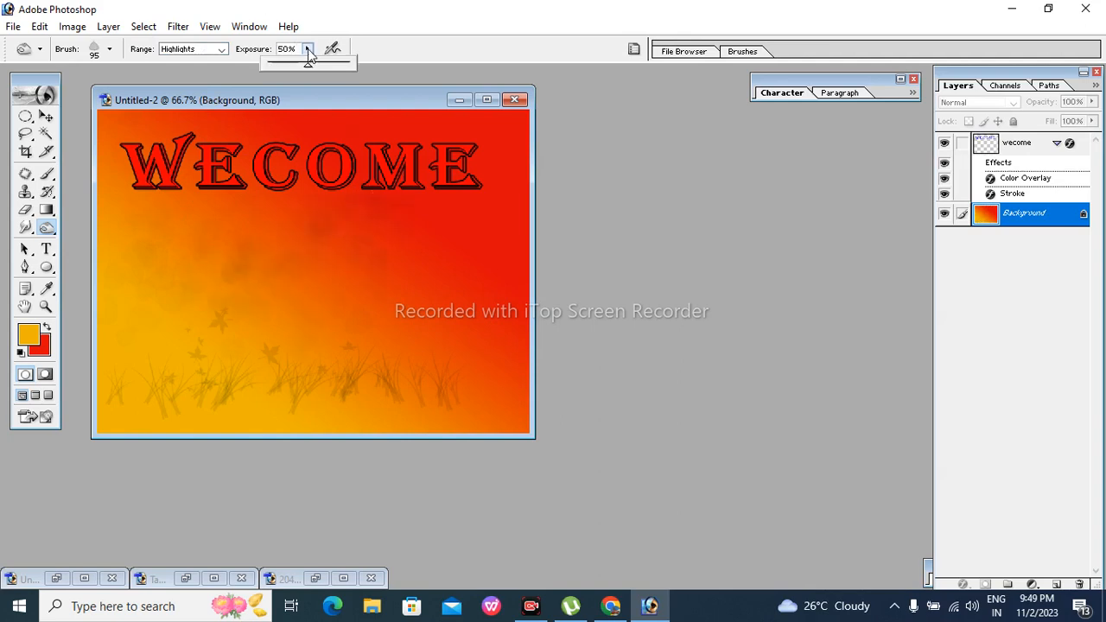
left_click(444, 355)
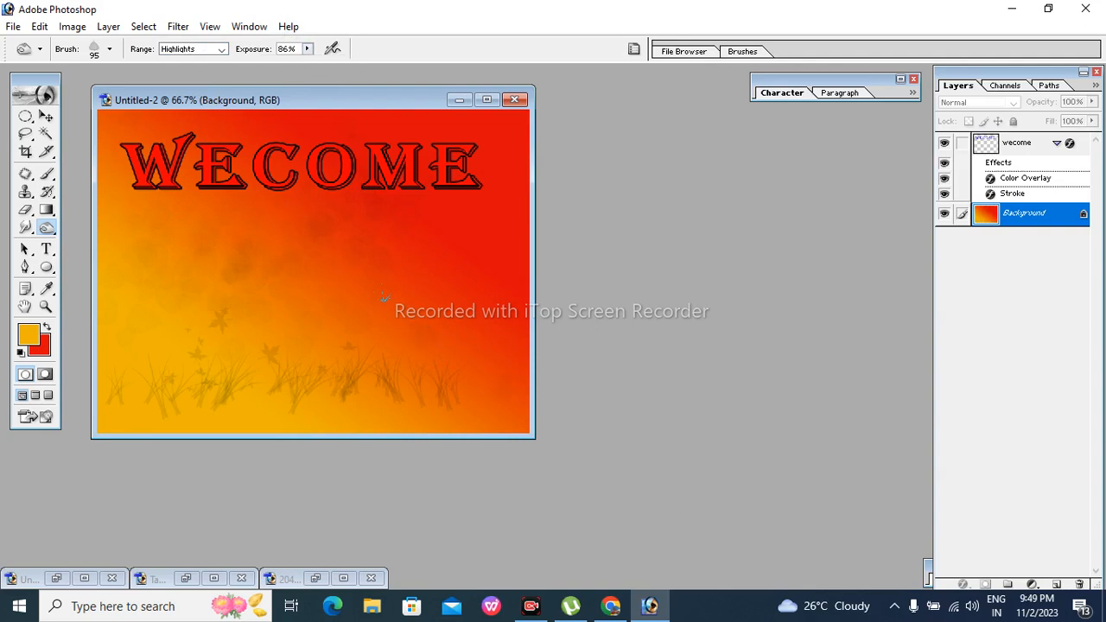
left_click(307, 49)
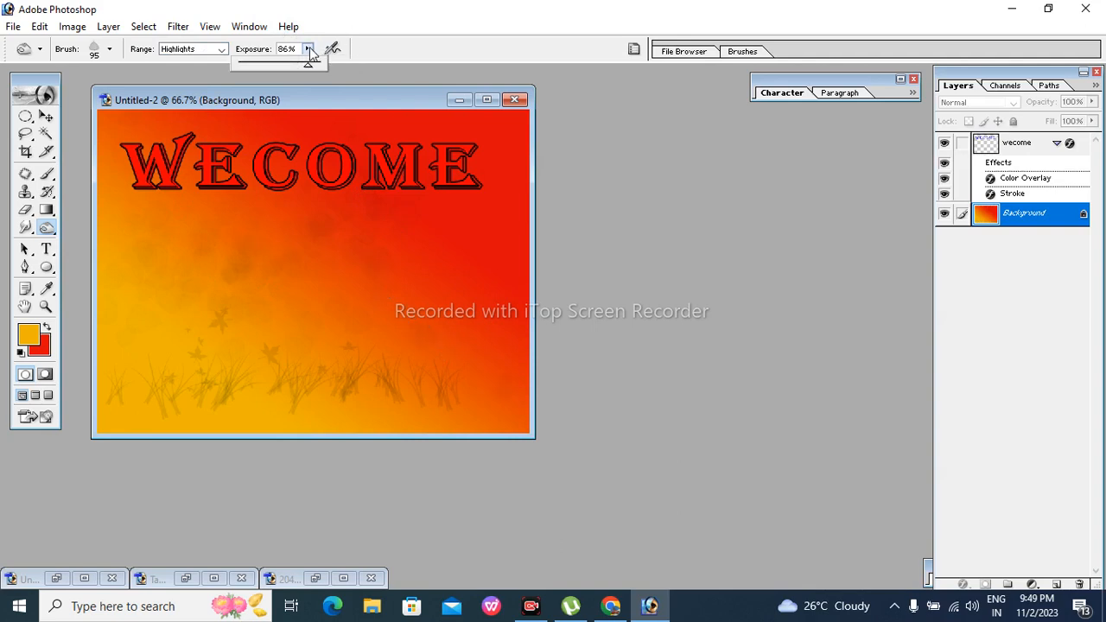
left_click_drag(308, 63, 246, 65)
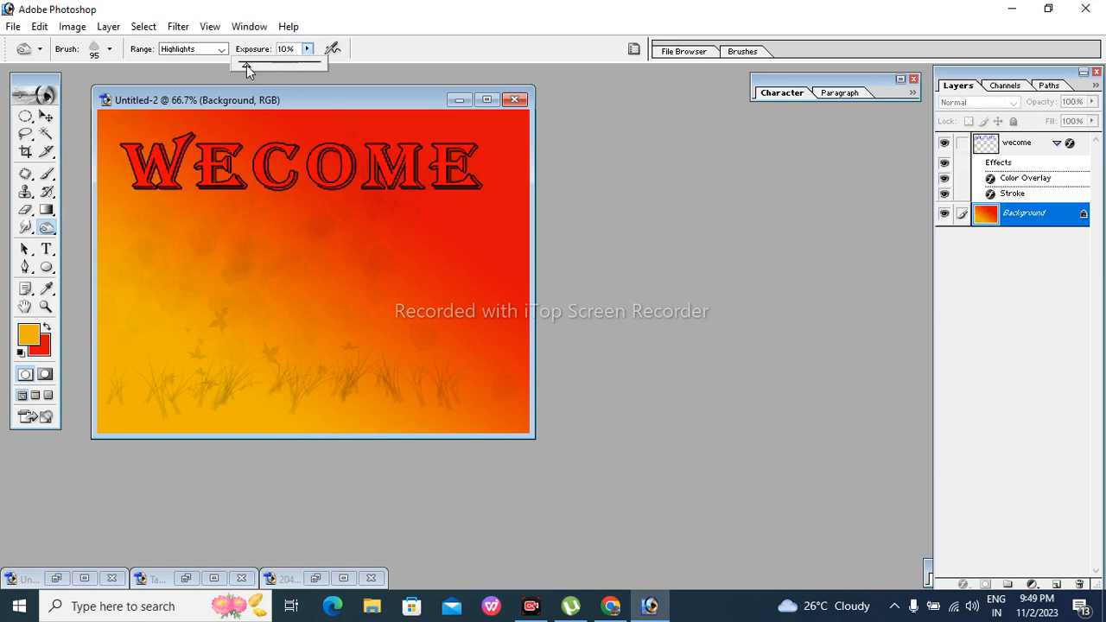
left_click(156, 336)
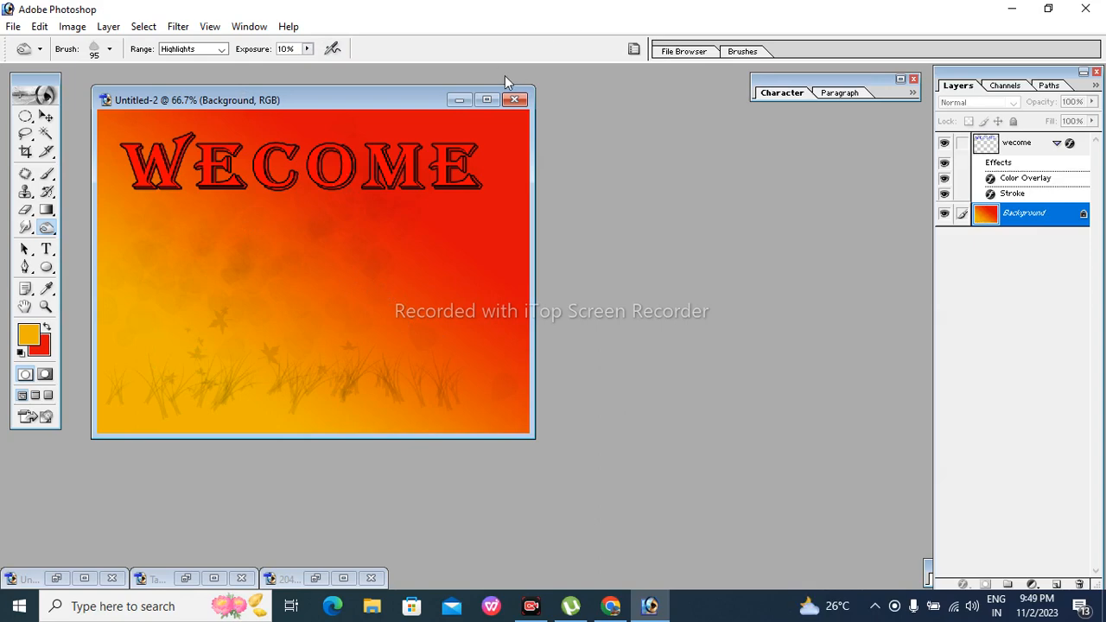
Minimize the Untitled-2 document and open bba.psd from New folder on the Desktop
left_click(461, 102)
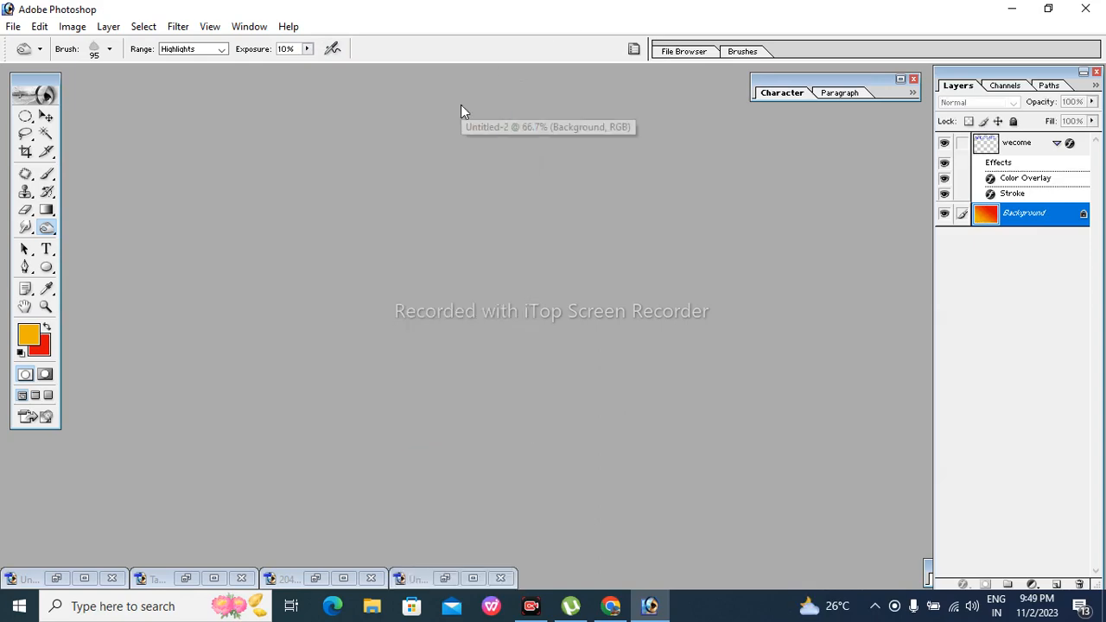
double_click(194, 213)
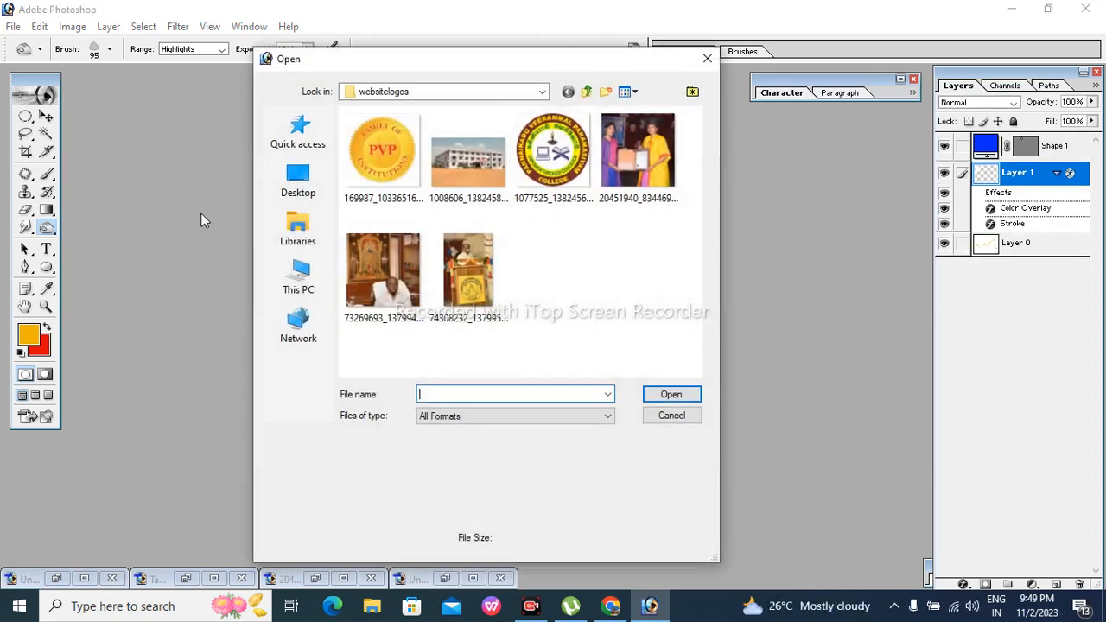
left_click(316, 183)
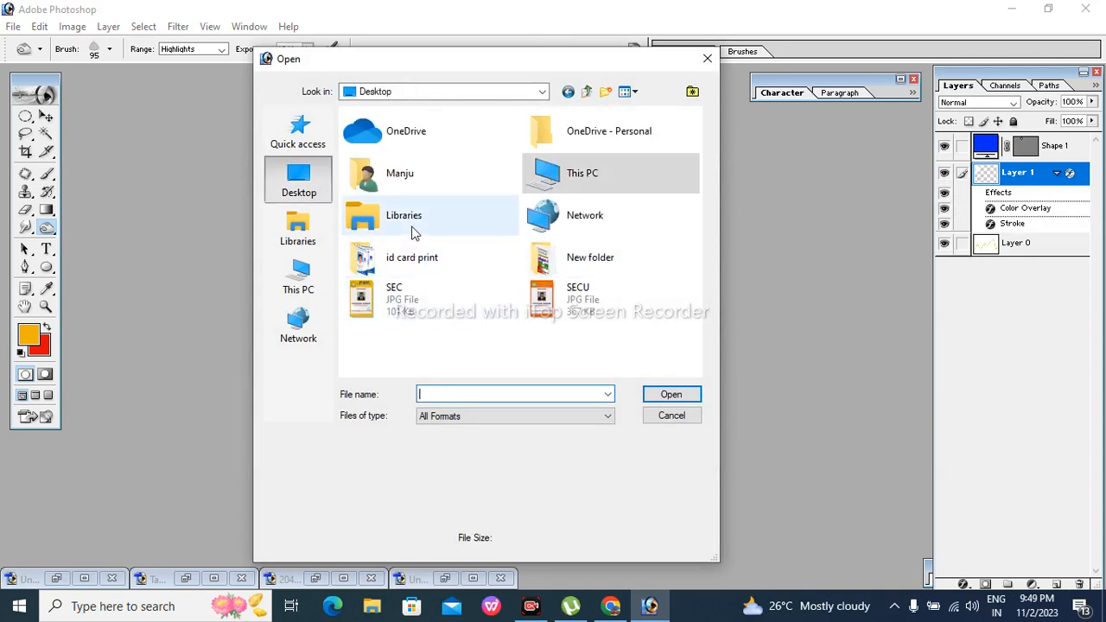
double_click(568, 272)
left_click(383, 162)
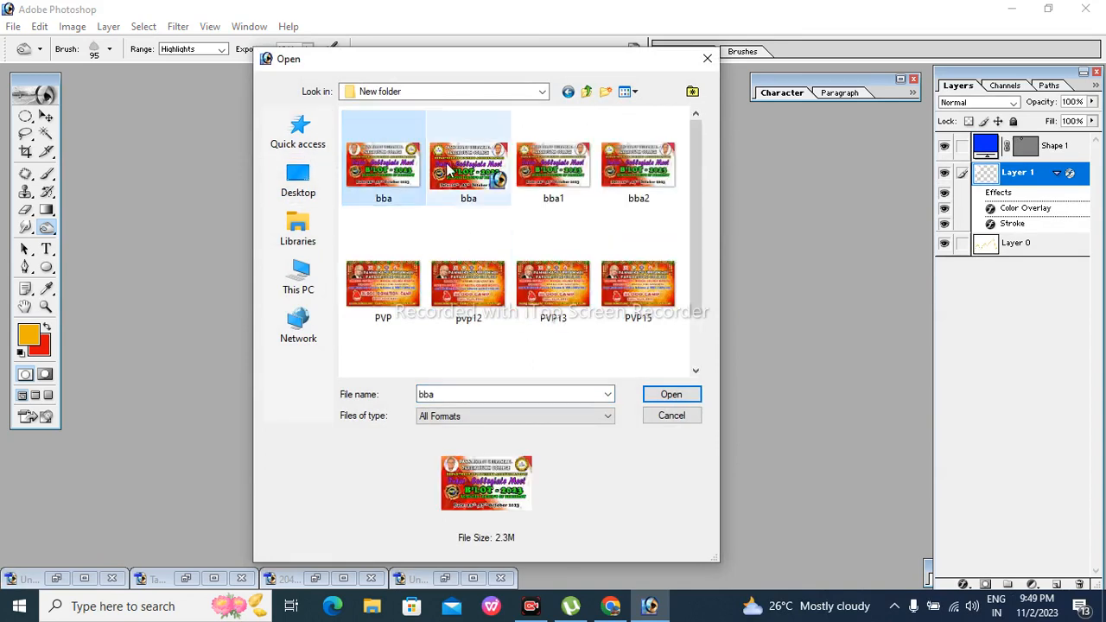
left_click(446, 164)
left_click(658, 396)
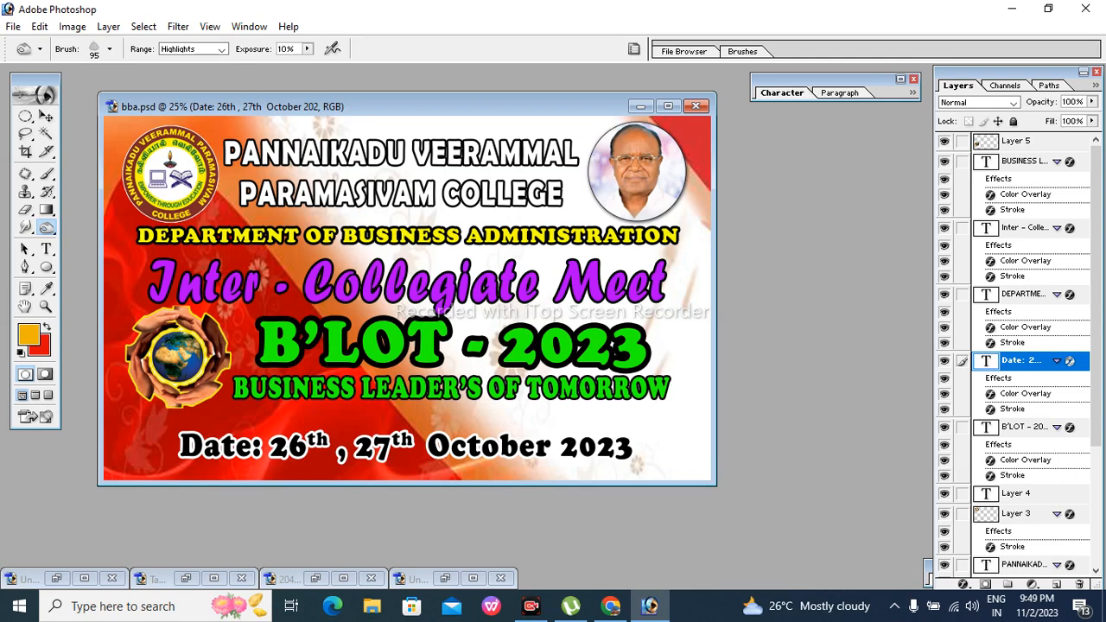
Activate the Type tool and the Elliptical Marquee tool on the bba.psd banner, and minimize the banner document
left_click(45, 249)
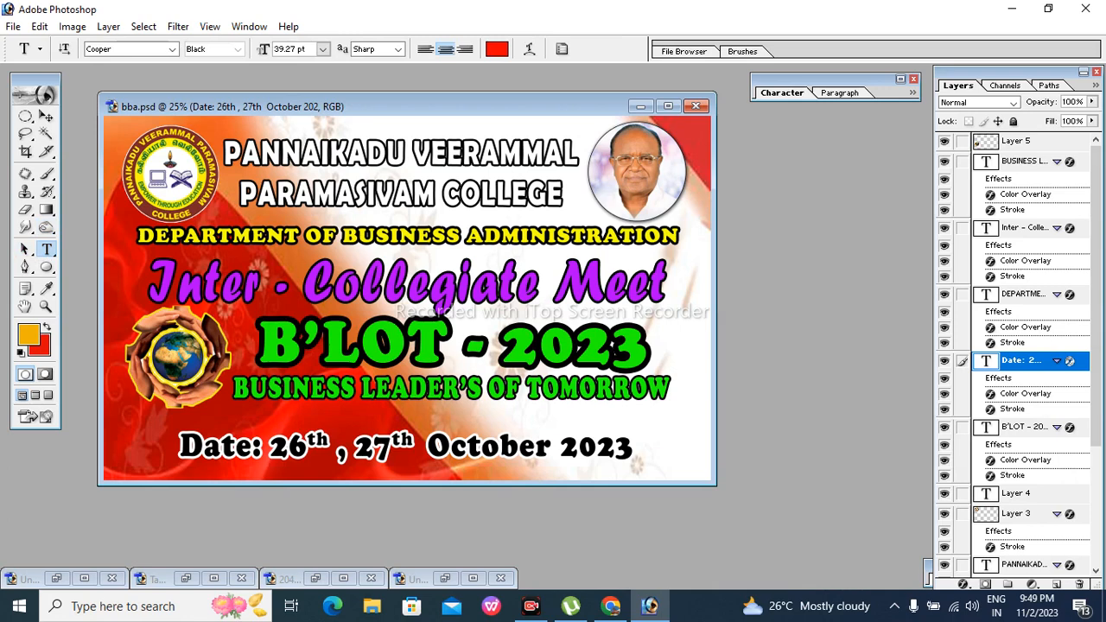
left_click(25, 116)
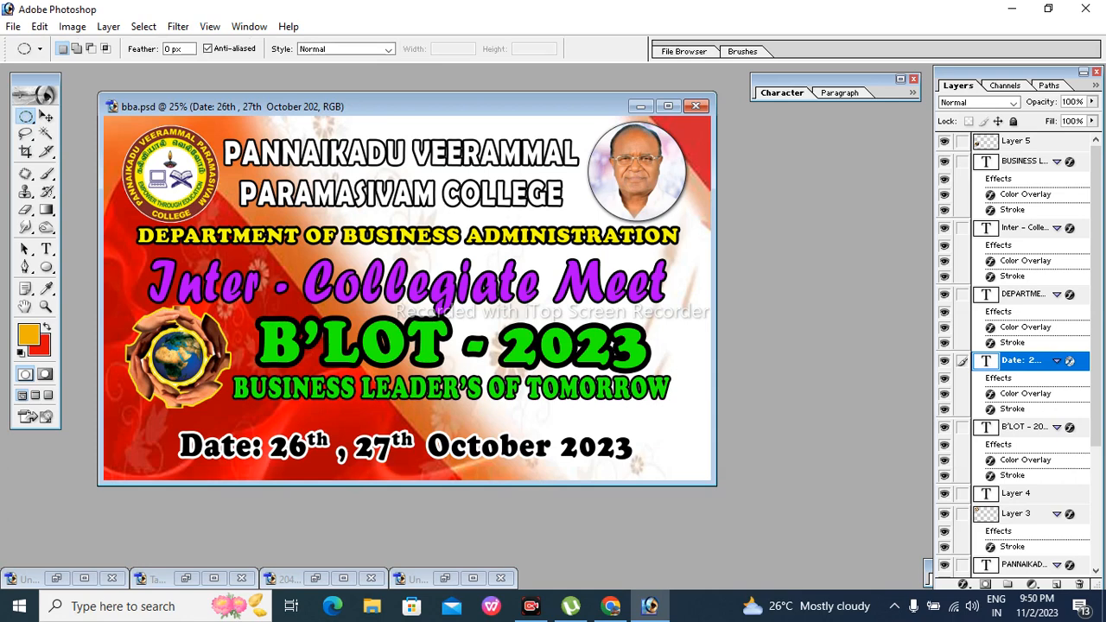
left_click(641, 107)
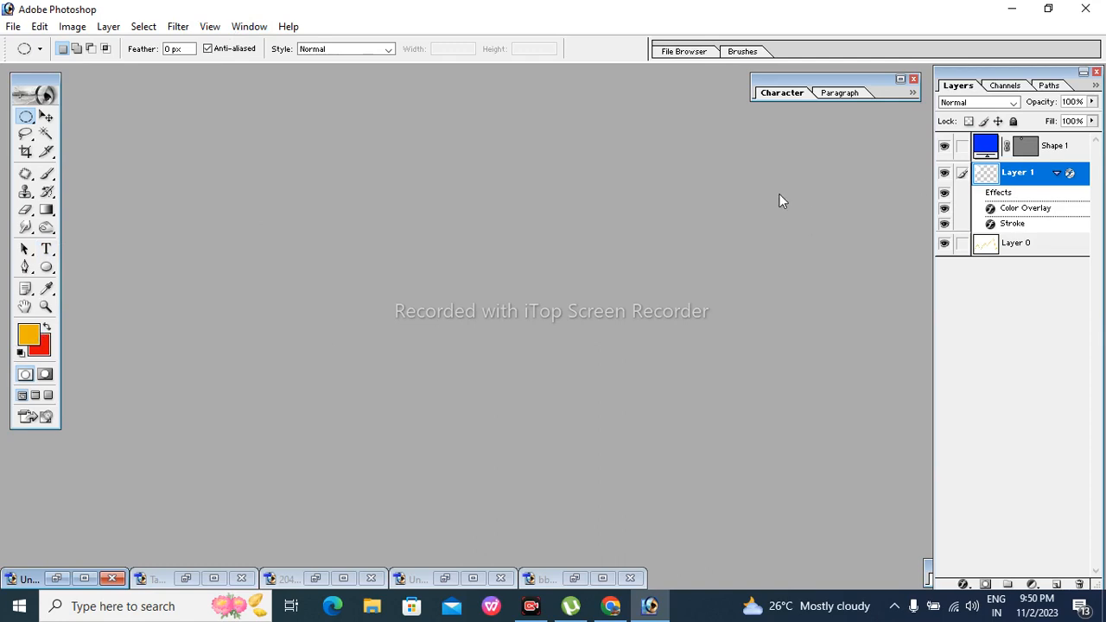
left_click(245, 27)
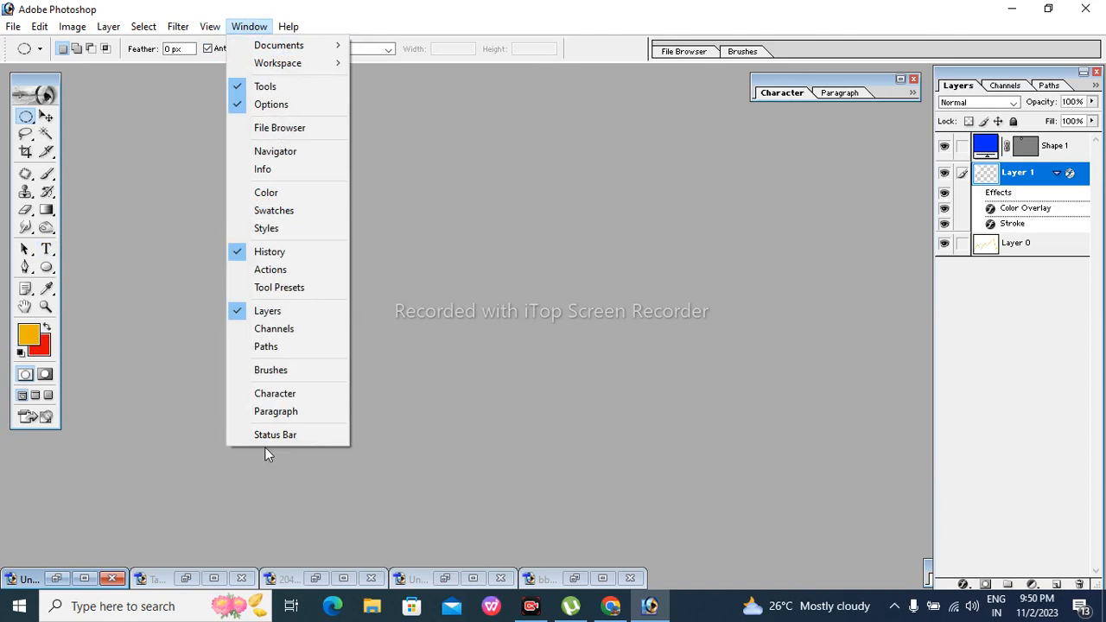
left_click(172, 169)
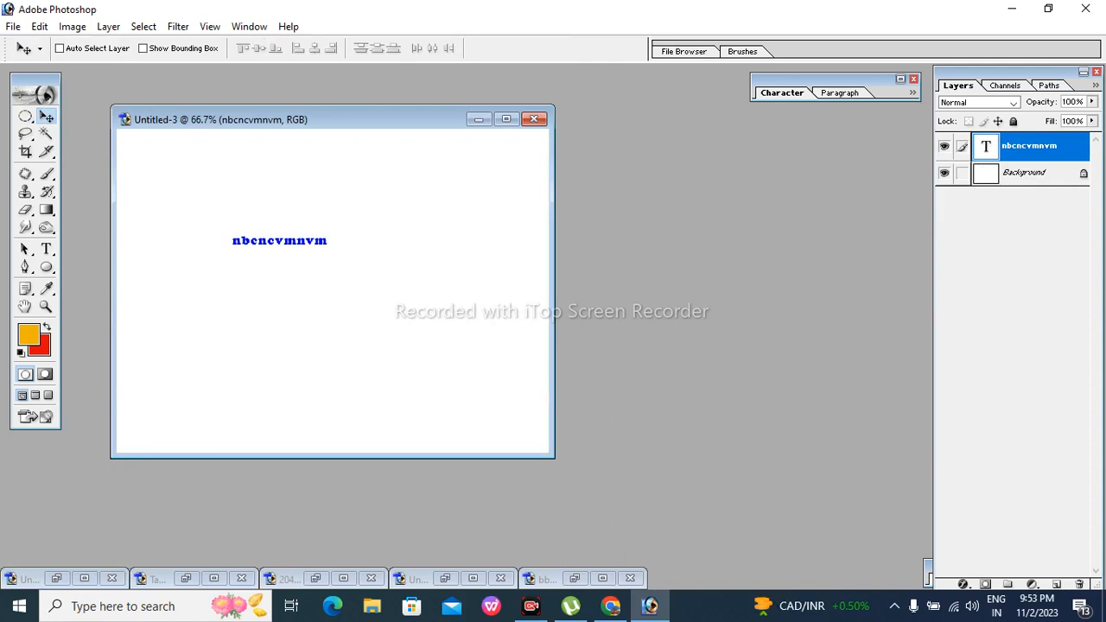
Select the nbcncvmnvm text layer through its text on the Untitled-3 canvas and minimize the document
right_click(290, 240)
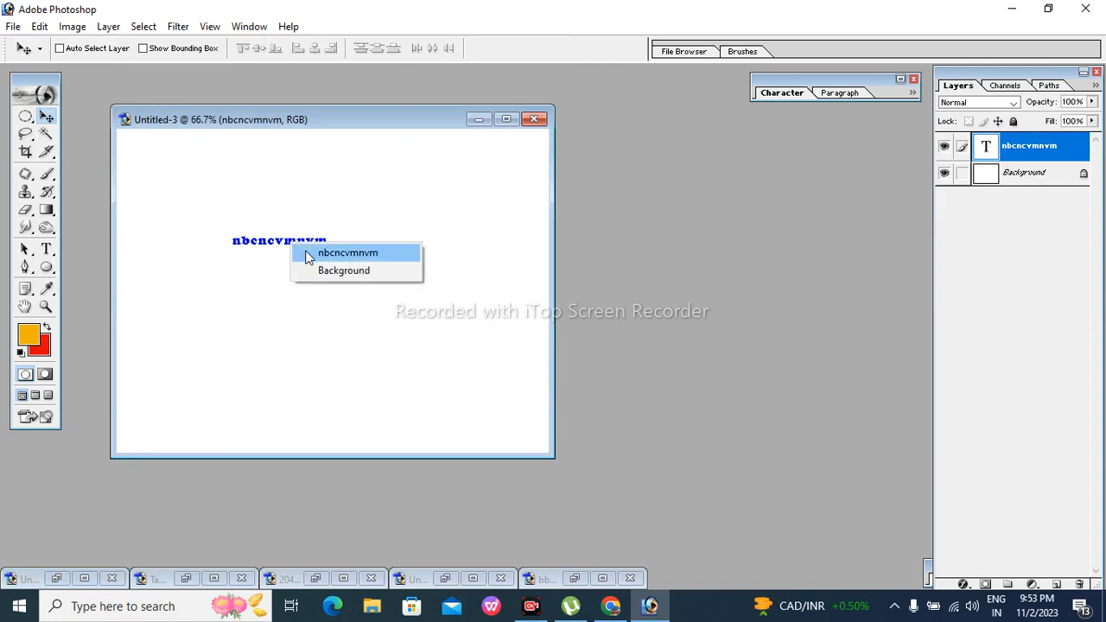
left_click(304, 251)
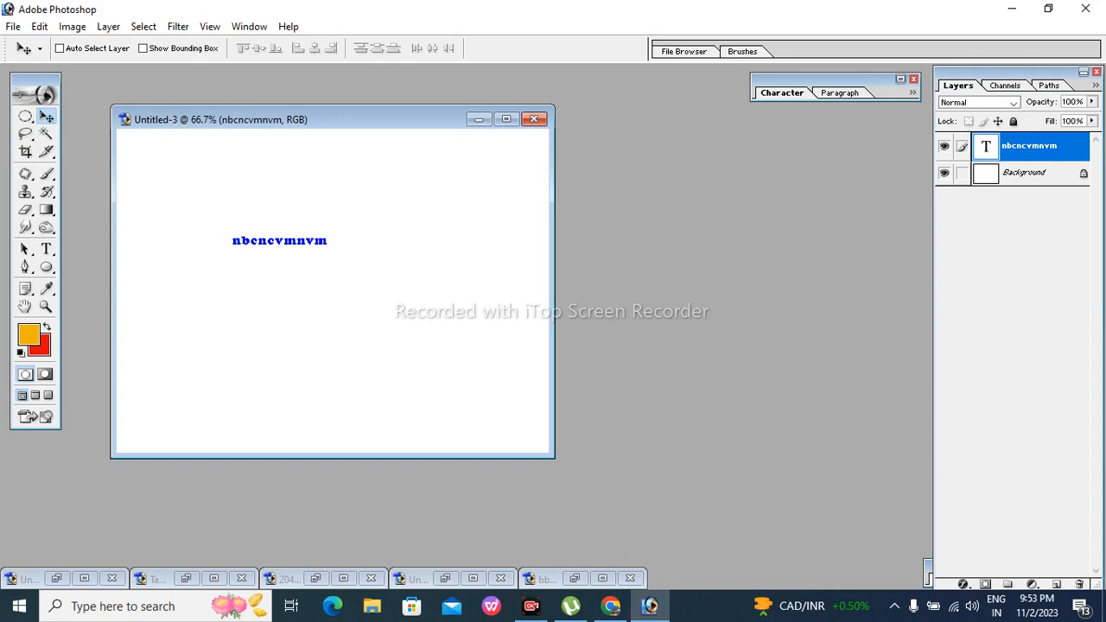
left_click(482, 121)
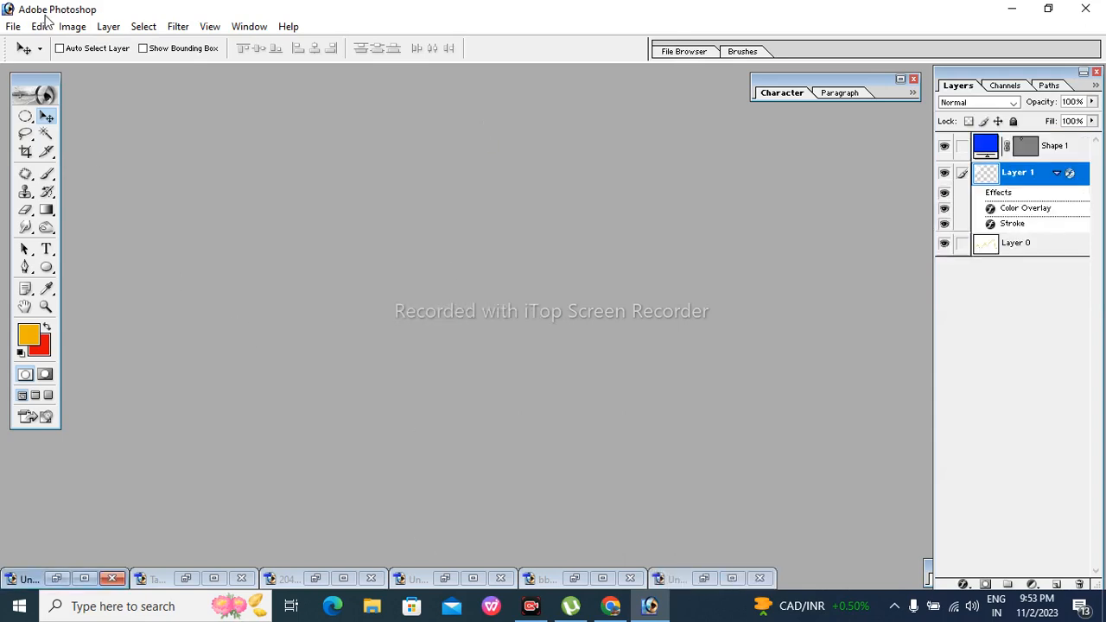
Create a new RGB document with the 800 x 600 preset size and white contents
left_click(13, 27)
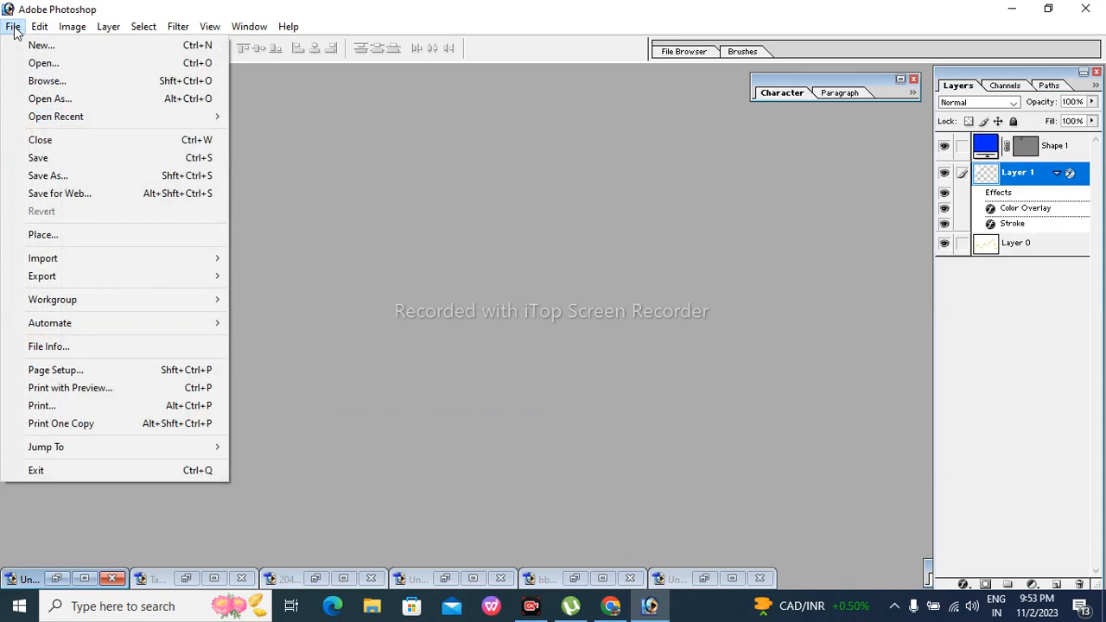
left_click(41, 45)
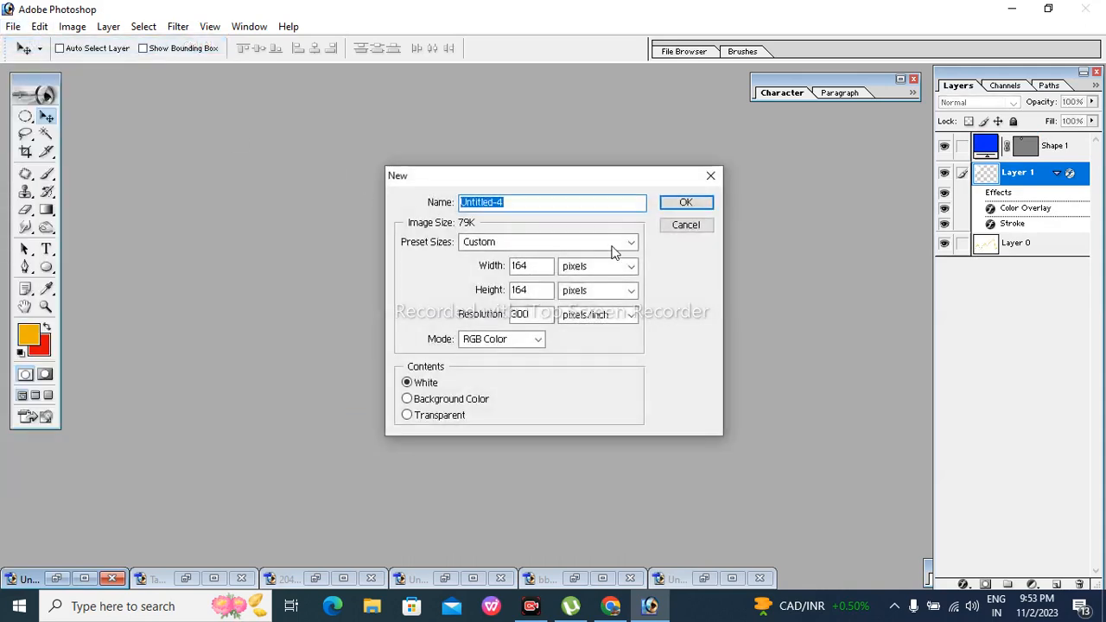
left_click(630, 243)
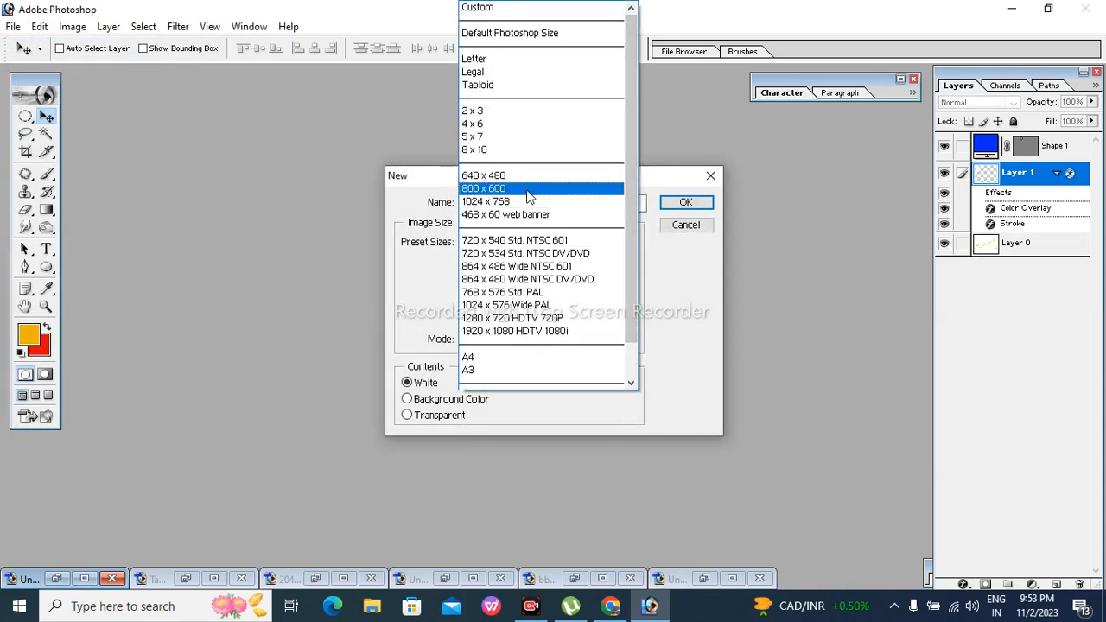
left_click(530, 191)
left_click(680, 202)
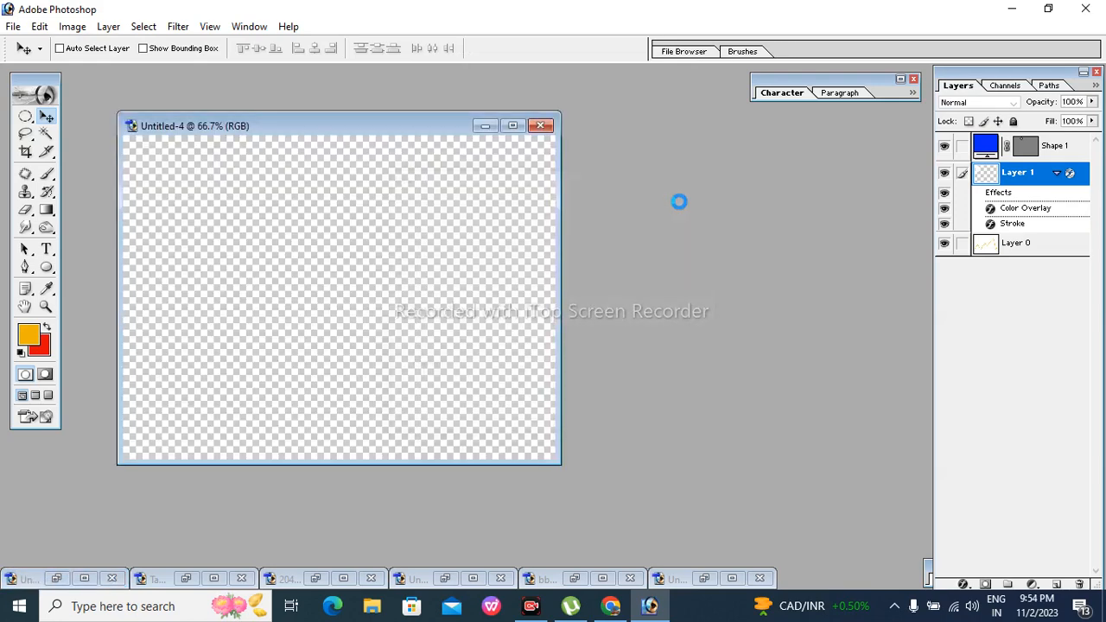
Open the Malekallu_Tirupathi-balaji,_Arsikere.jpg picture from the Downloads folder
double_click(775, 212)
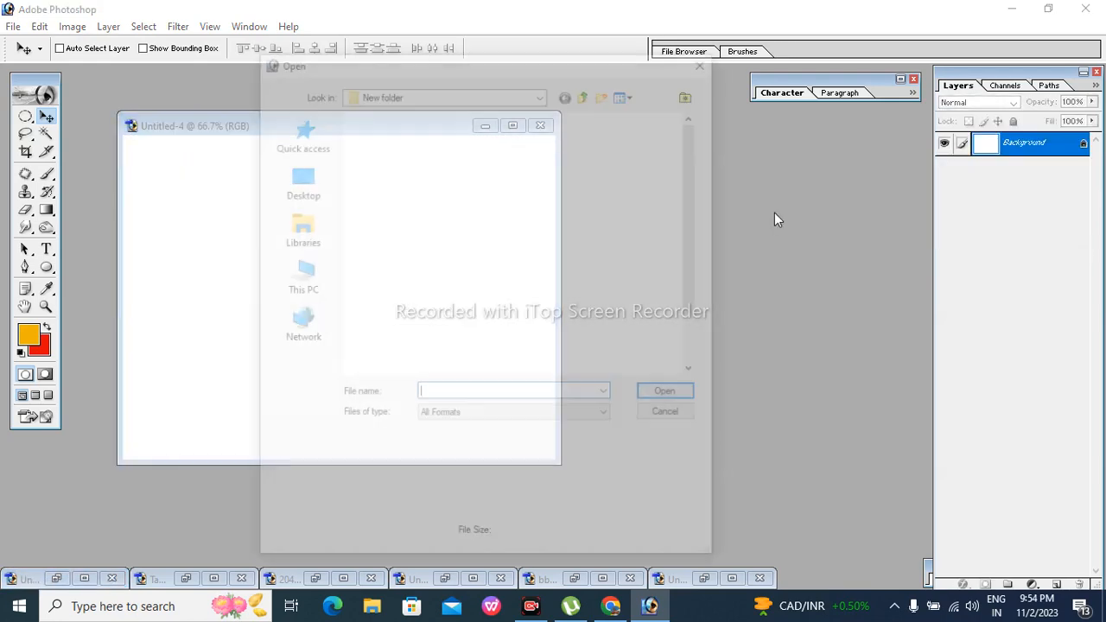
left_click(300, 195)
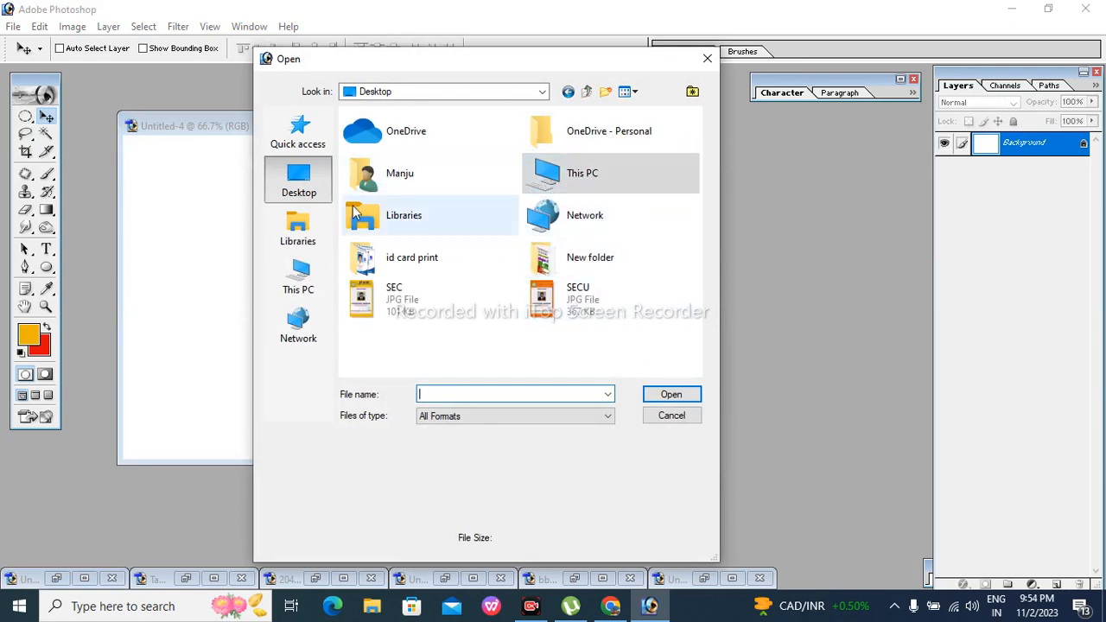
left_click(542, 92)
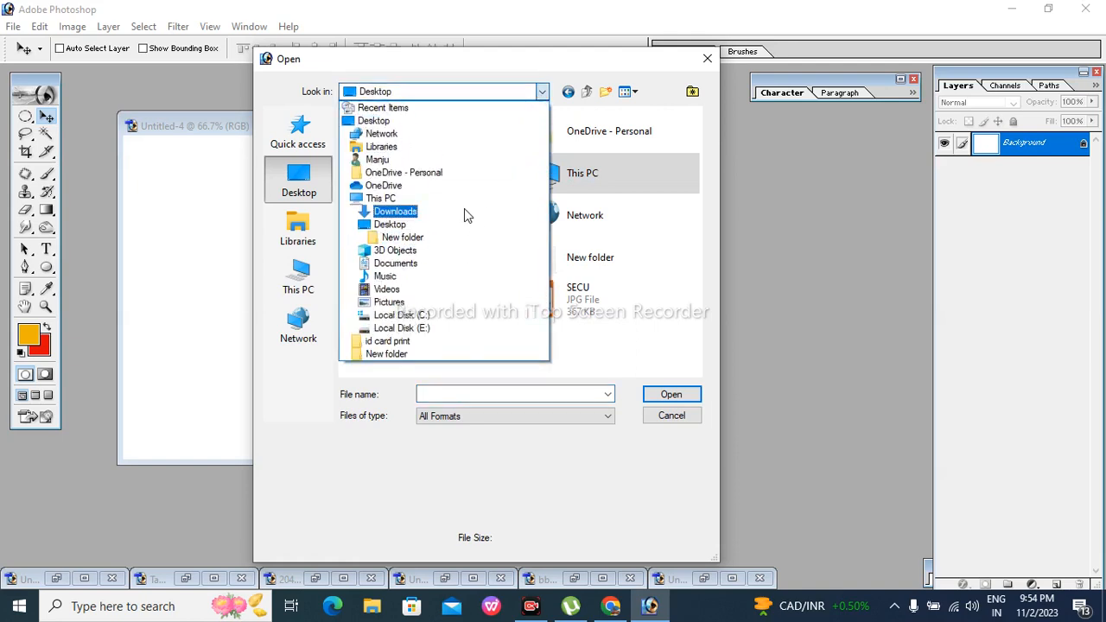
left_click(464, 211)
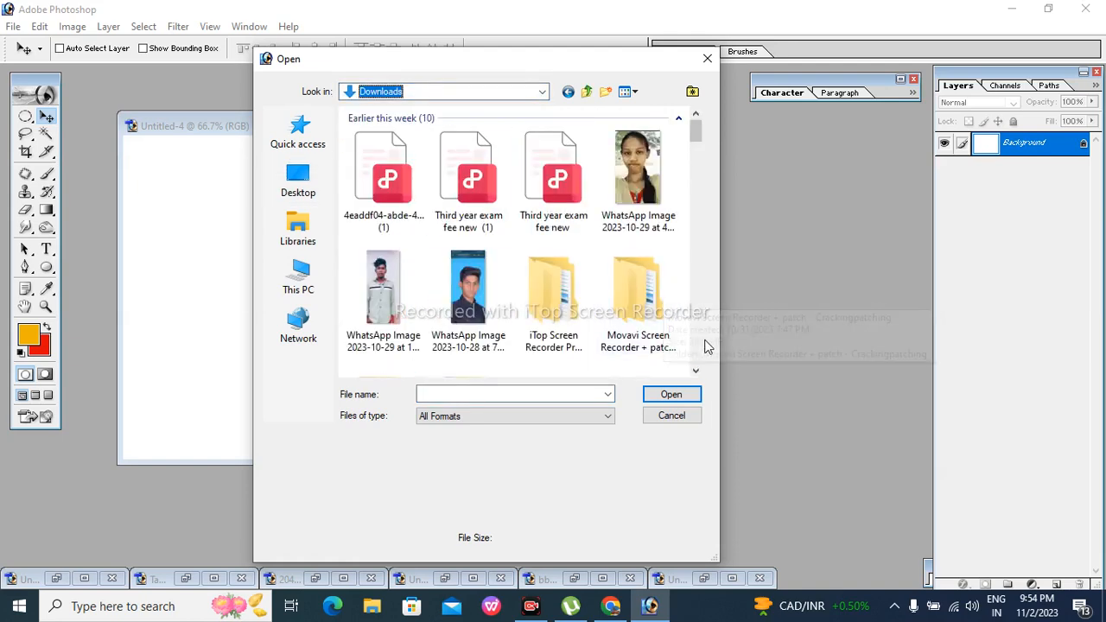
scroll(701, 348, "down", 3)
scroll(698, 354, "down", 10)
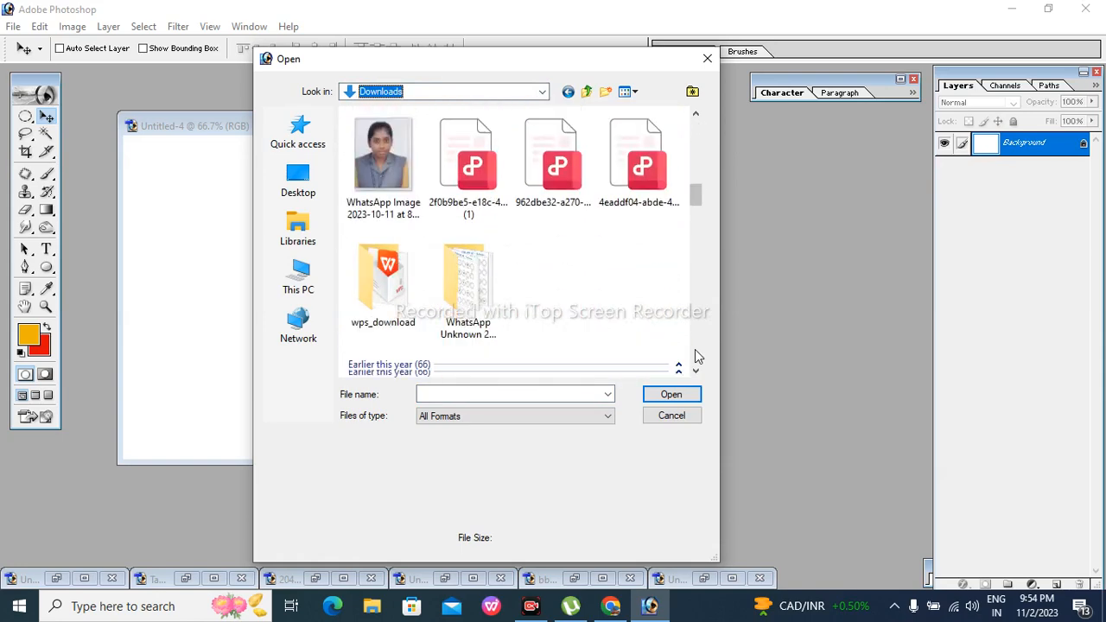
scroll(697, 355, "down", 3)
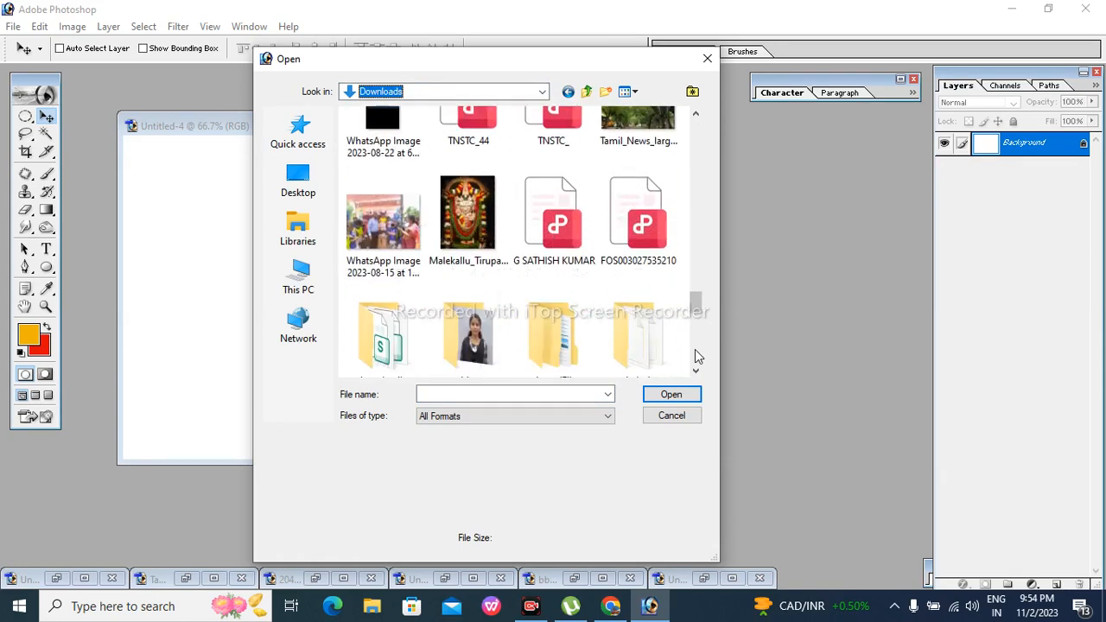
left_click(477, 244)
left_click(661, 396)
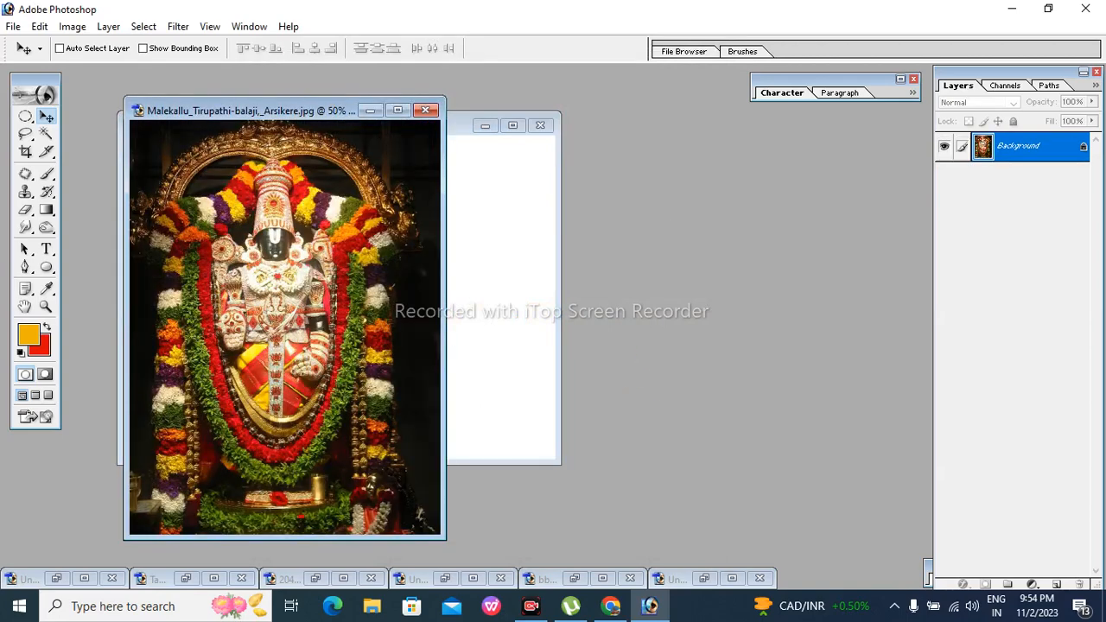
Copy the deity picture into a maximized Untitled-4 and scale it to about 32.7% width and 48.6% height on the canvas's left side
left_click_drag(286, 125, 441, 139)
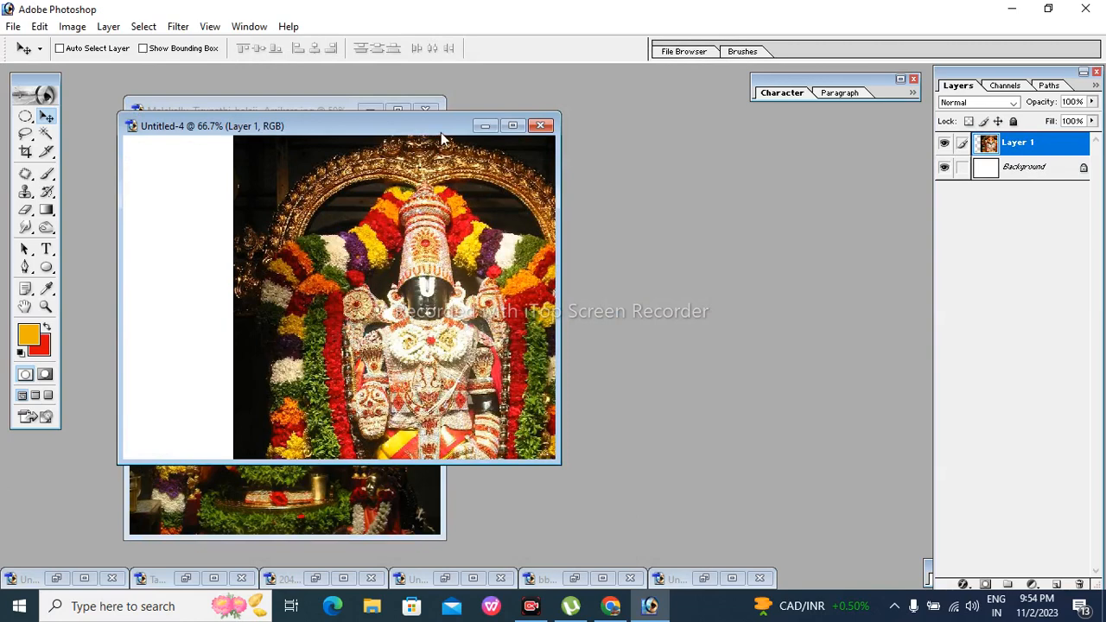
left_click(513, 126)
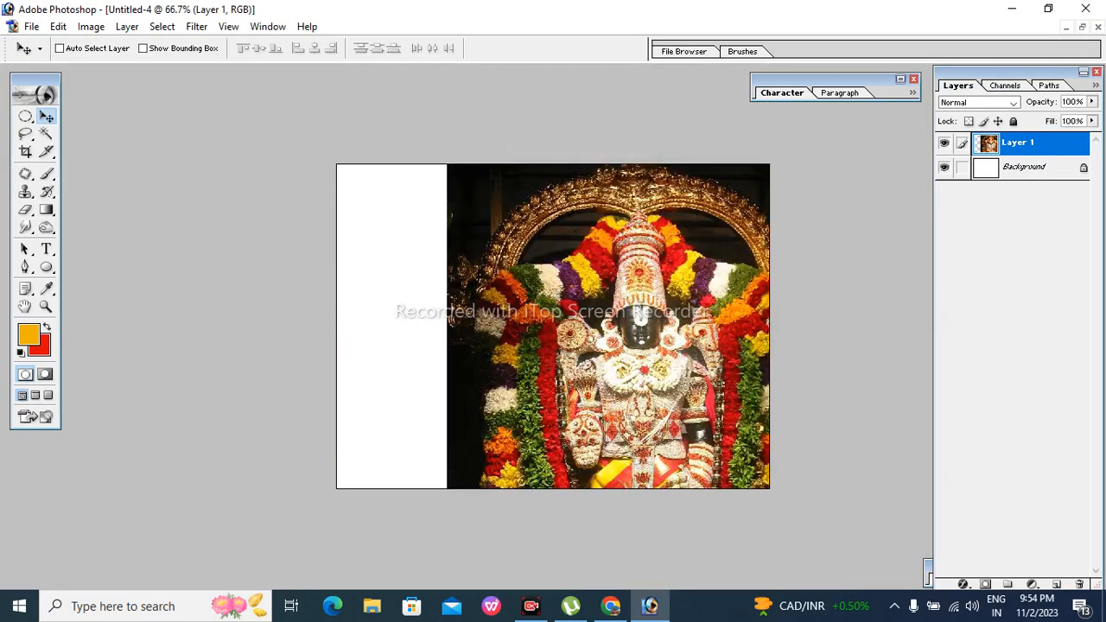
key("ctrl+t")
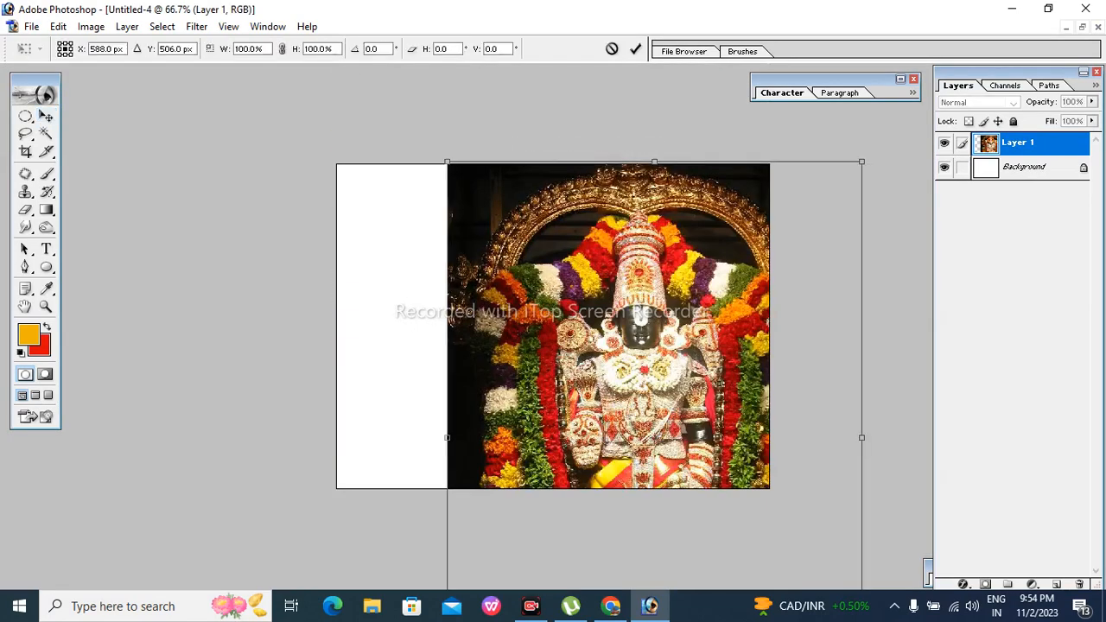
left_click_drag(447, 162, 726, 441)
left_click_drag(795, 571, 418, 313)
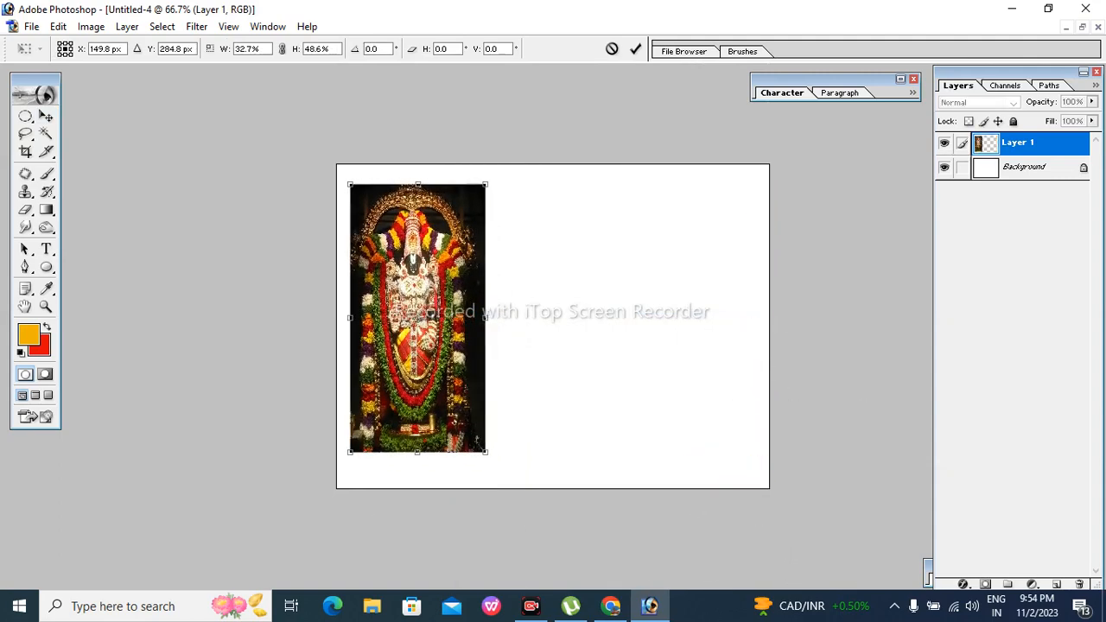
key("Return")
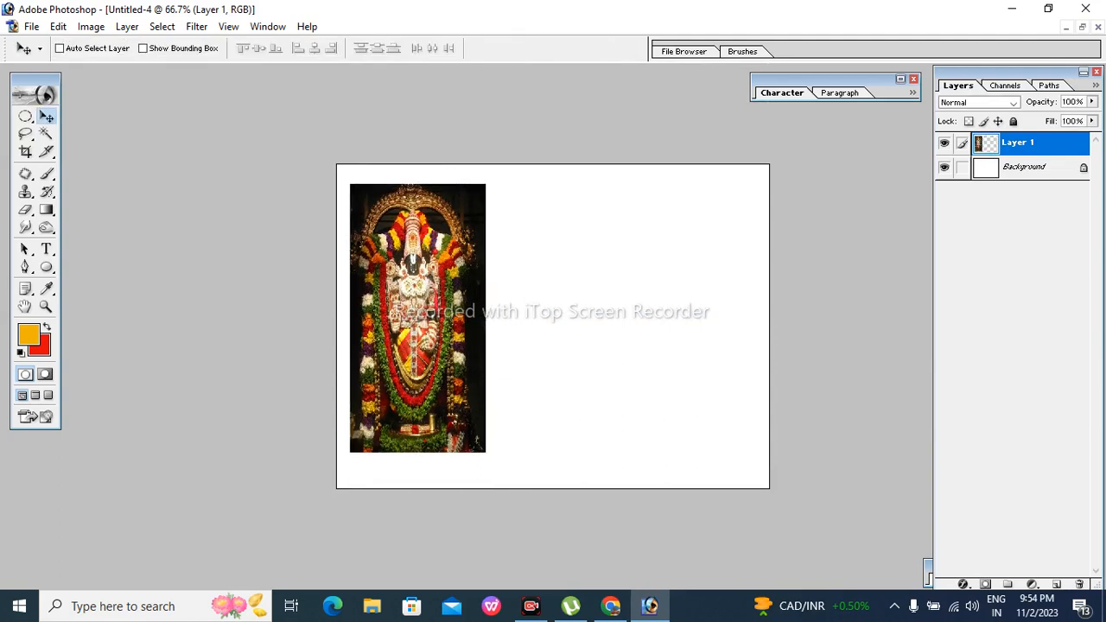
Duplicate the deity picture twice to make a row of three across the canvas, and shift the middle copy to leave a narrow gap
mouse_move(422, 251)
left_mouse_down()
mouse_move(439, 258)
mouse_move(415, 256)
left_mouse_up()
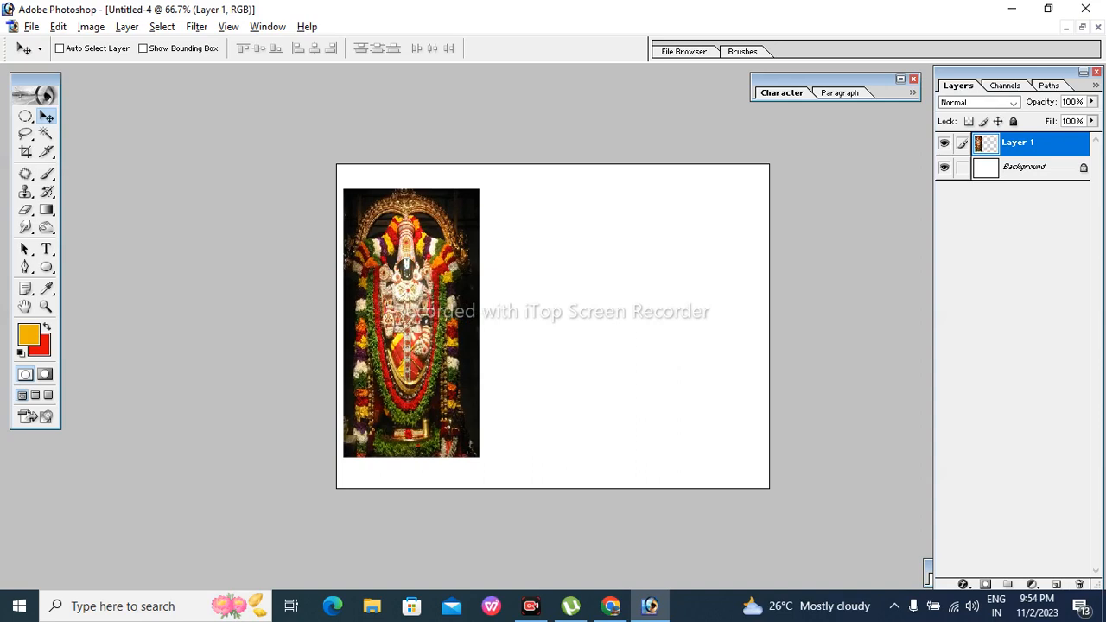
left_click_drag(411, 323, 688, 325)
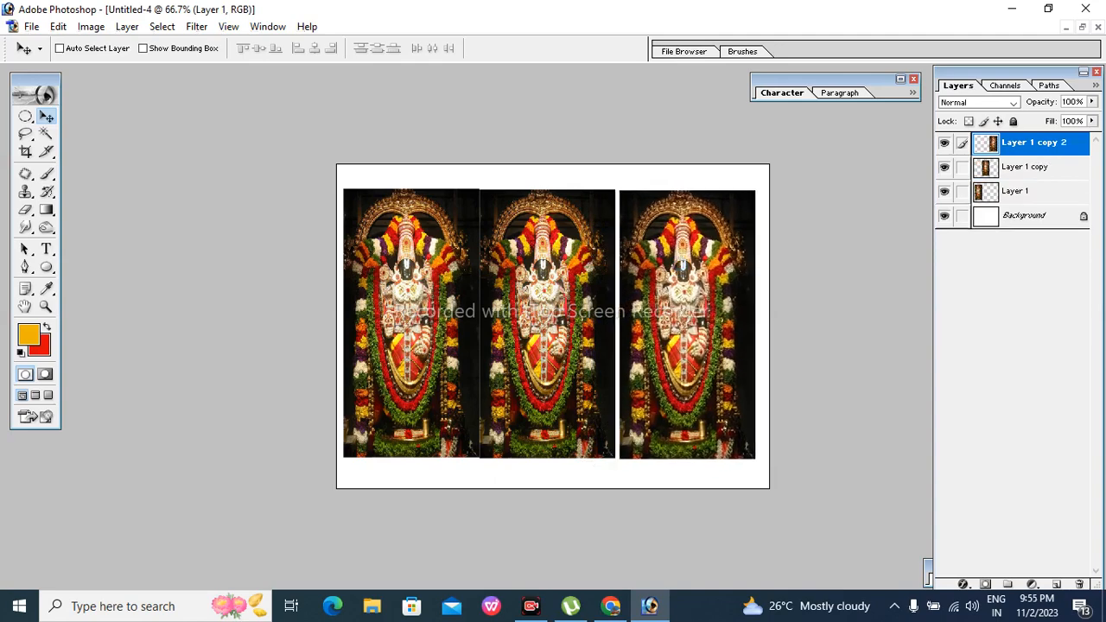
right_click(524, 327)
left_click(553, 338)
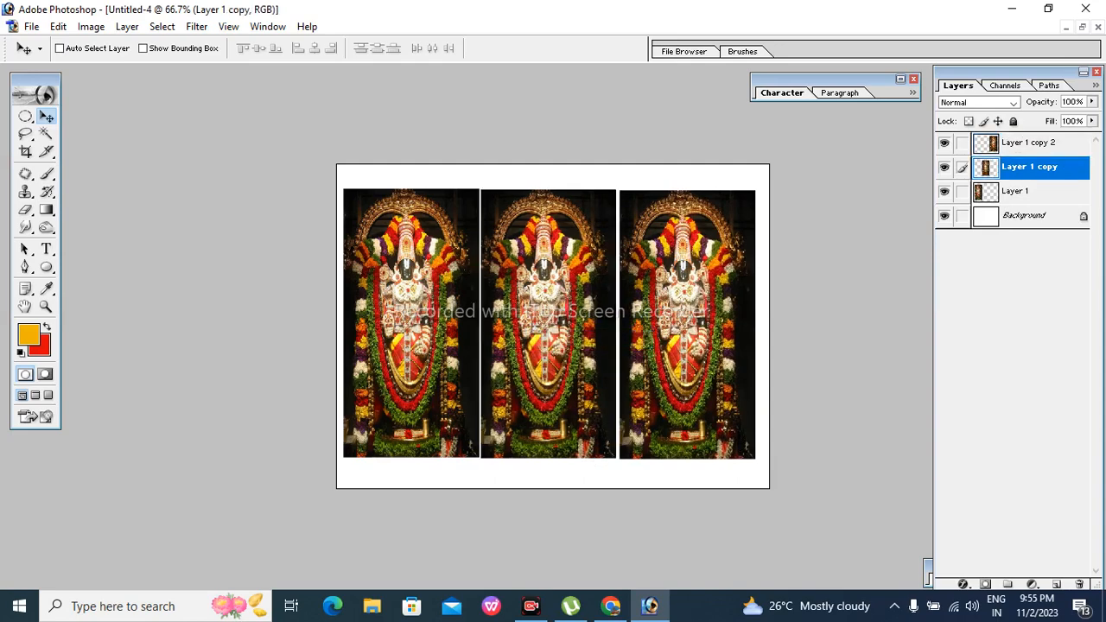
Select Layer 1 through its picture on the canvas, and convert the locked Background into a regular layer with the default settings
right_click(422, 317)
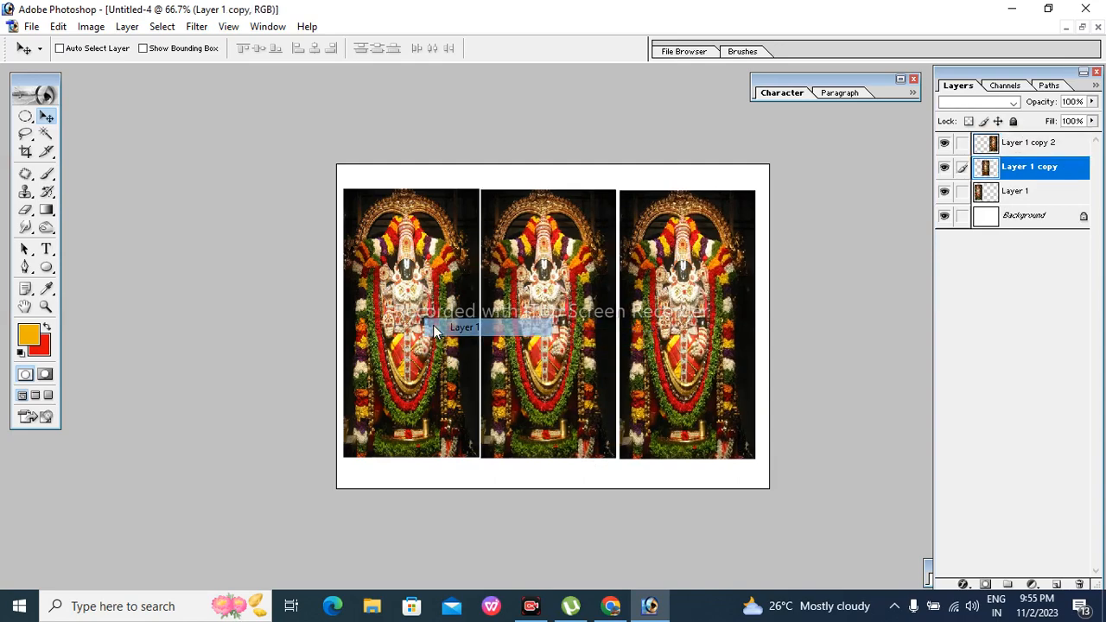
left_click(436, 325)
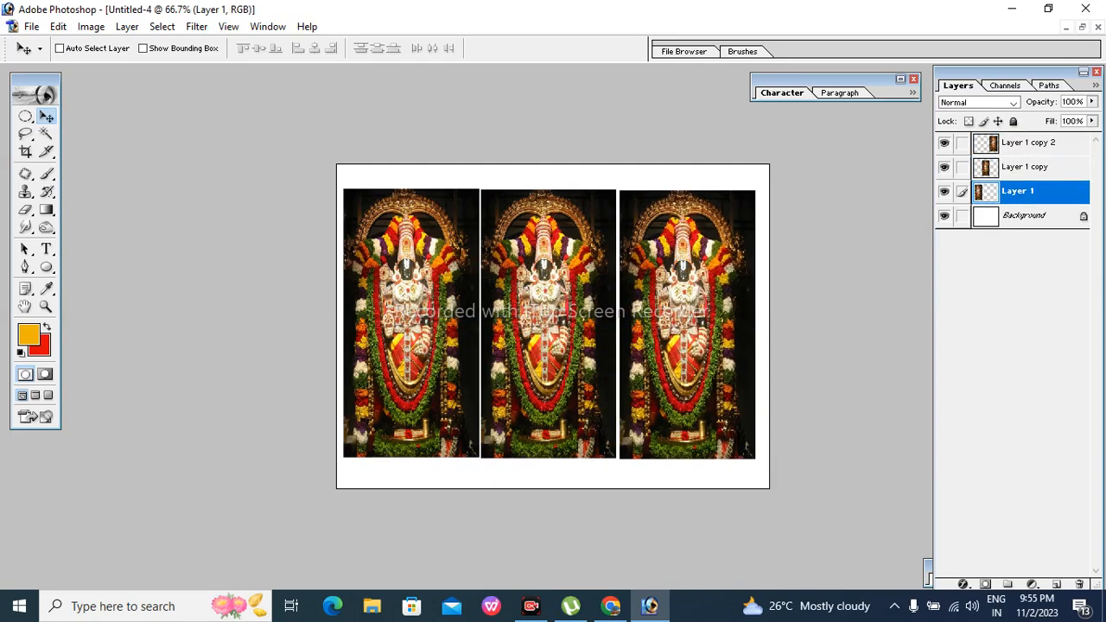
double_click(1045, 216)
key("Return")
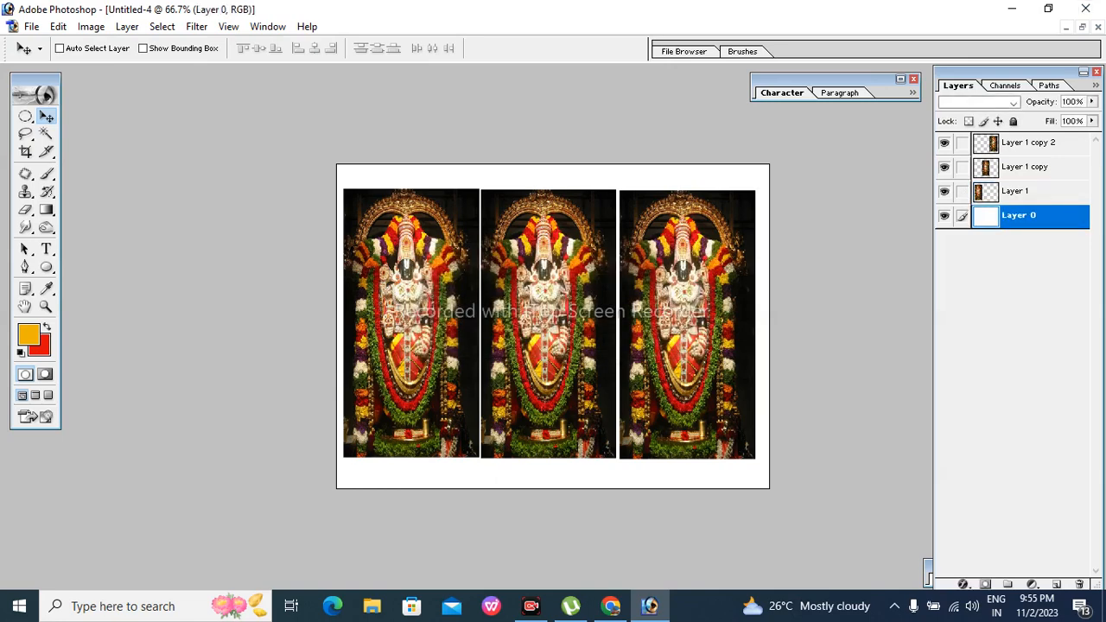
left_click(91, 26)
mouse_move(112, 69)
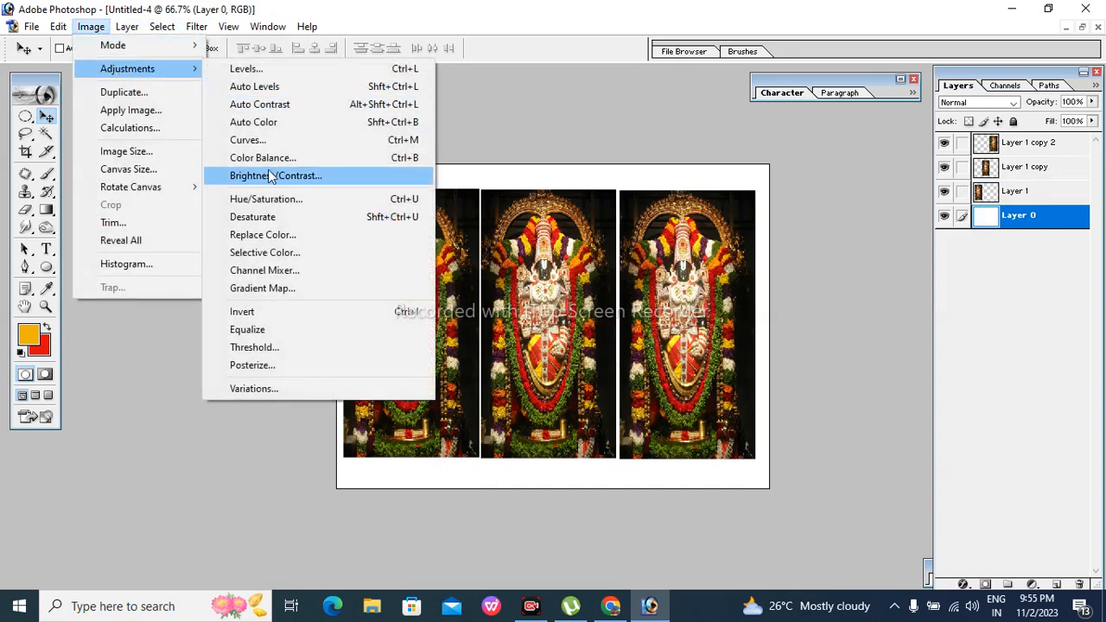
left_click(267, 199)
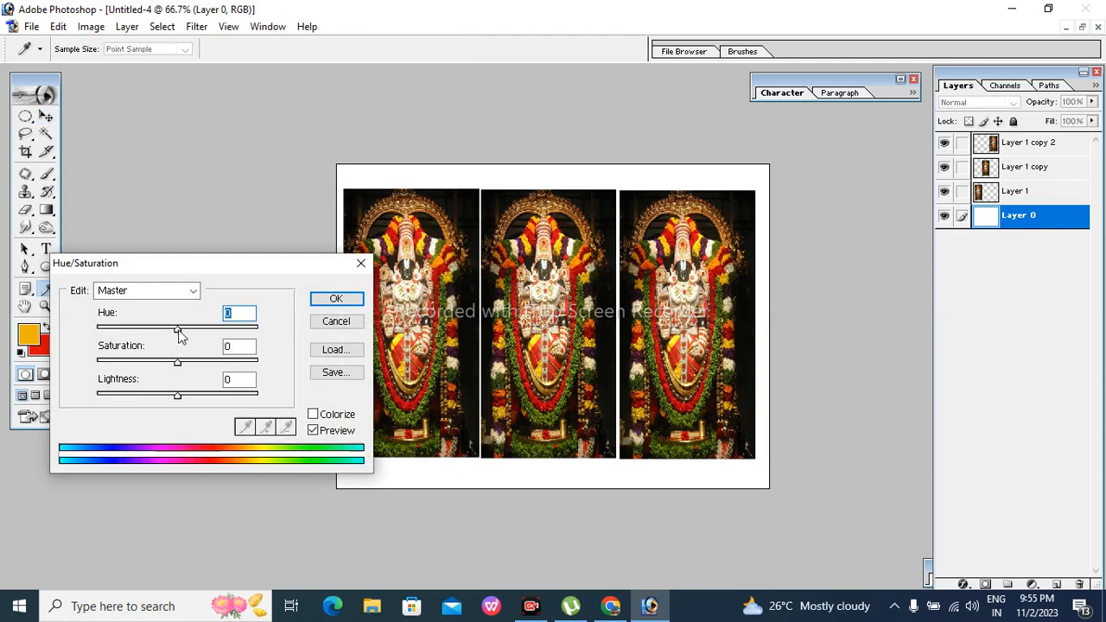
left_click_drag(180, 336, 143, 335)
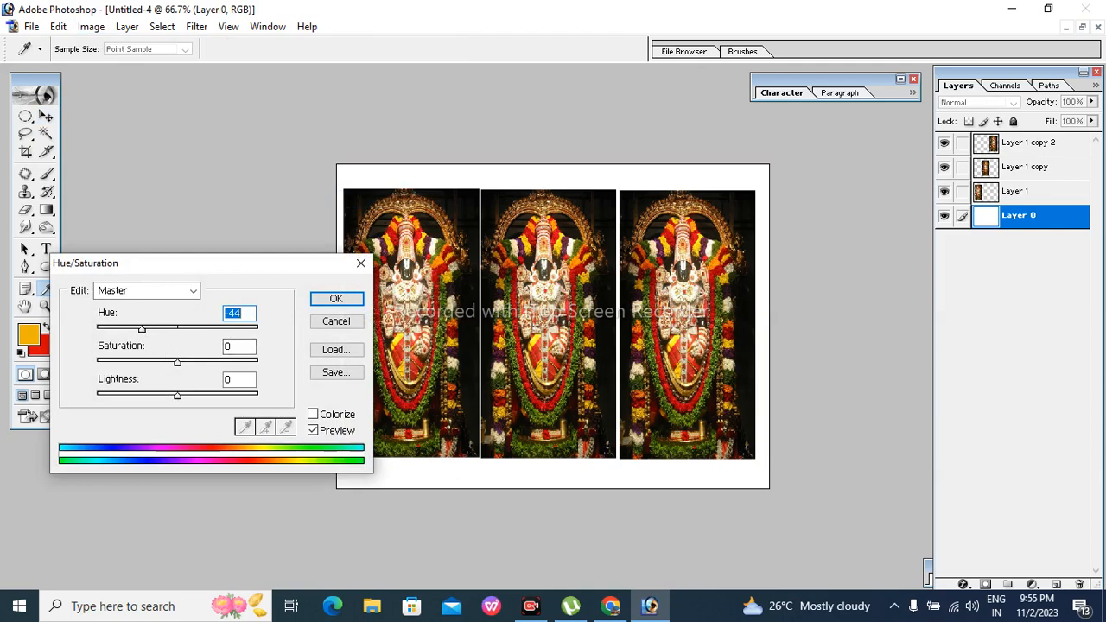
left_click(336, 325)
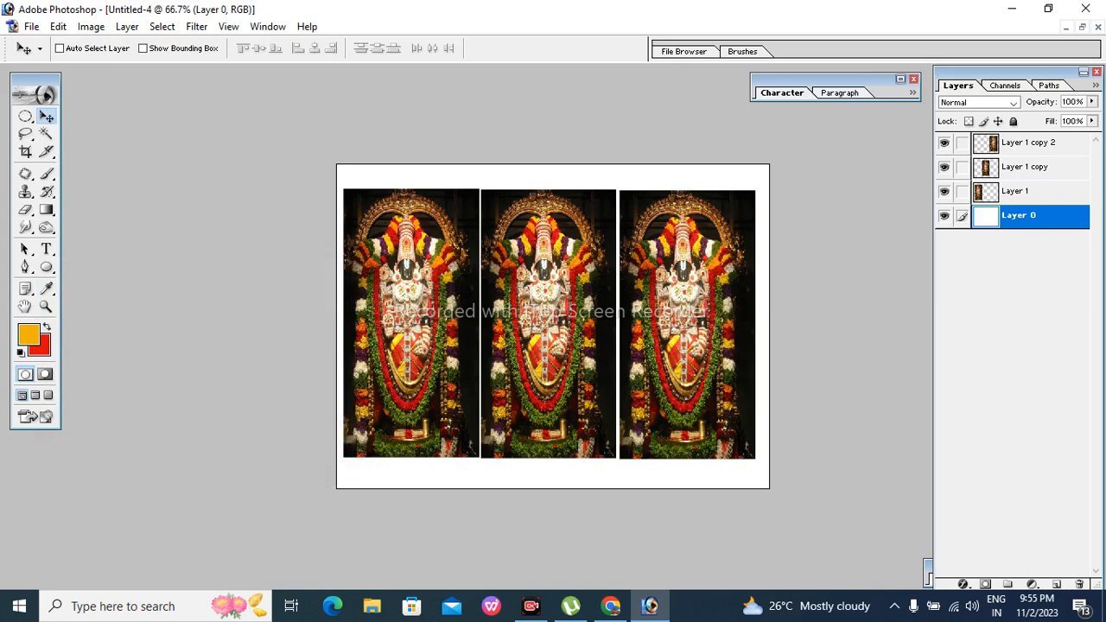
Select Layer 1 through the left picture and shift its hue to about -126 with Hue/Saturation
right_click(417, 284)
left_click(440, 295)
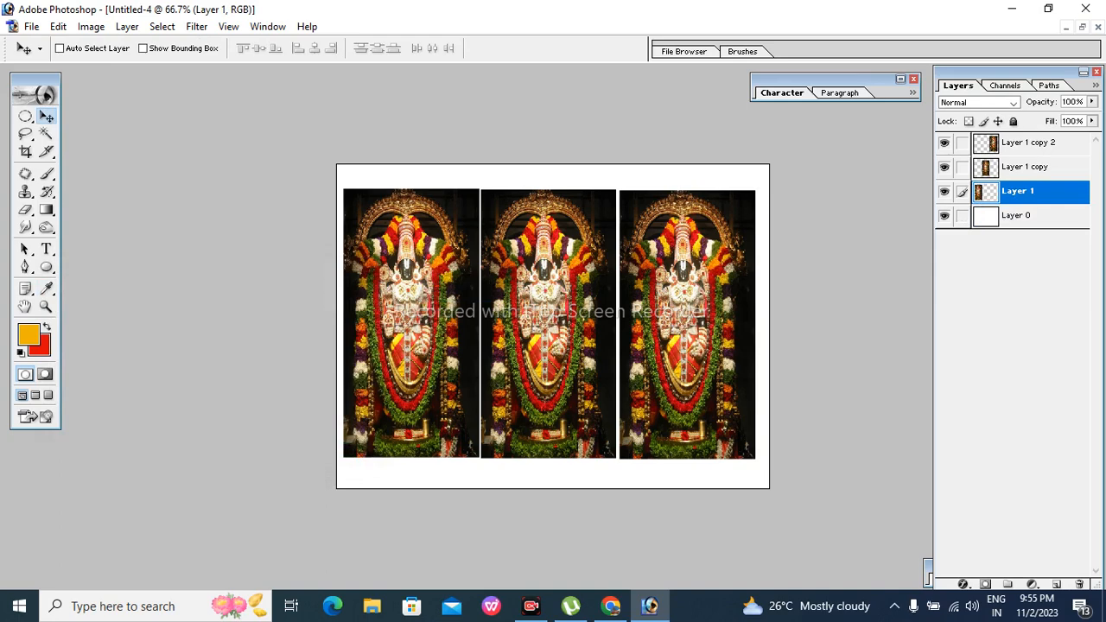
left_click(89, 27)
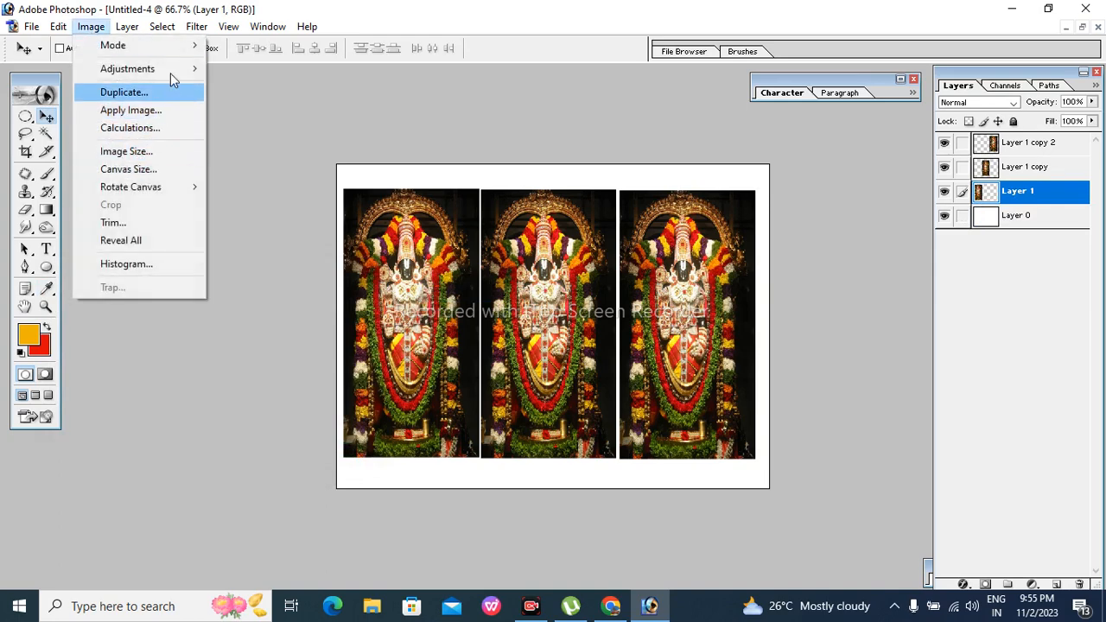
mouse_move(185, 70)
left_click(285, 205)
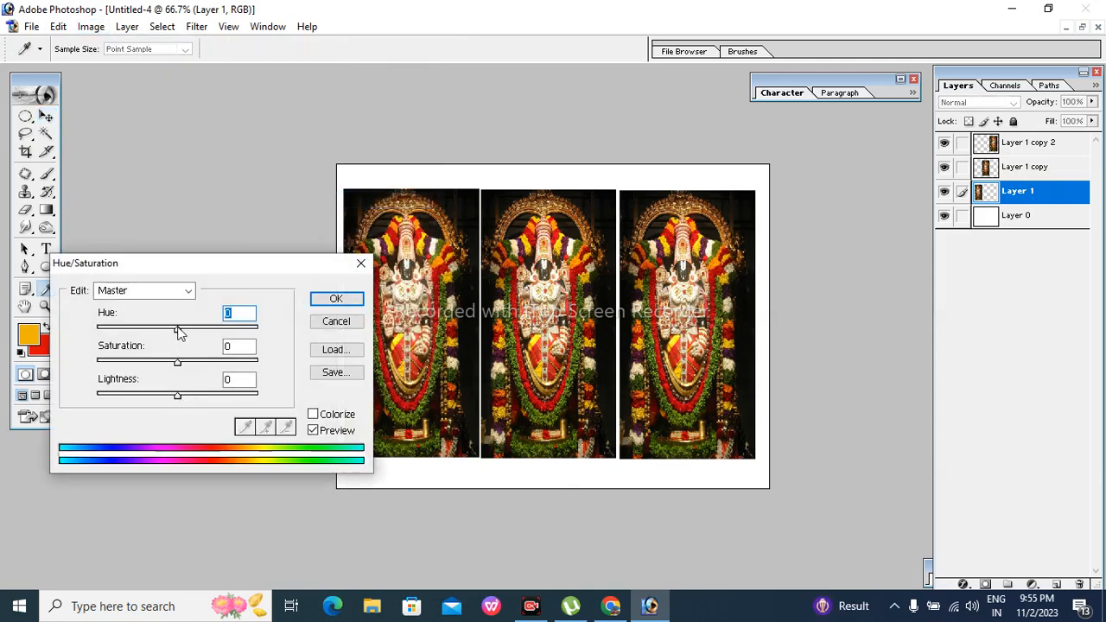
left_click_drag(177, 331, 113, 333)
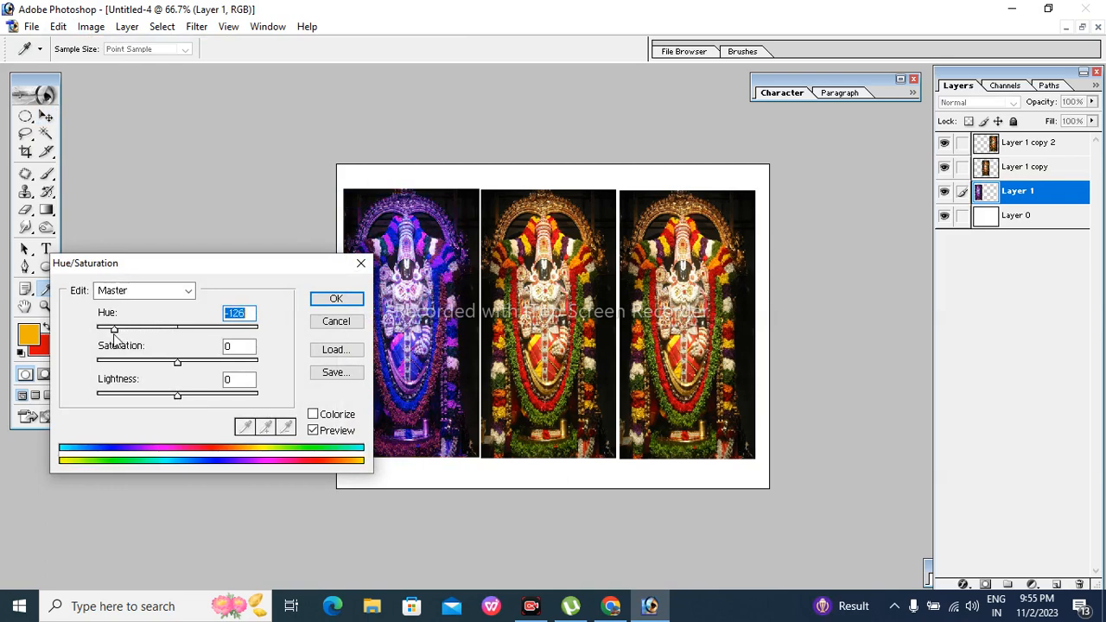
left_click(333, 300)
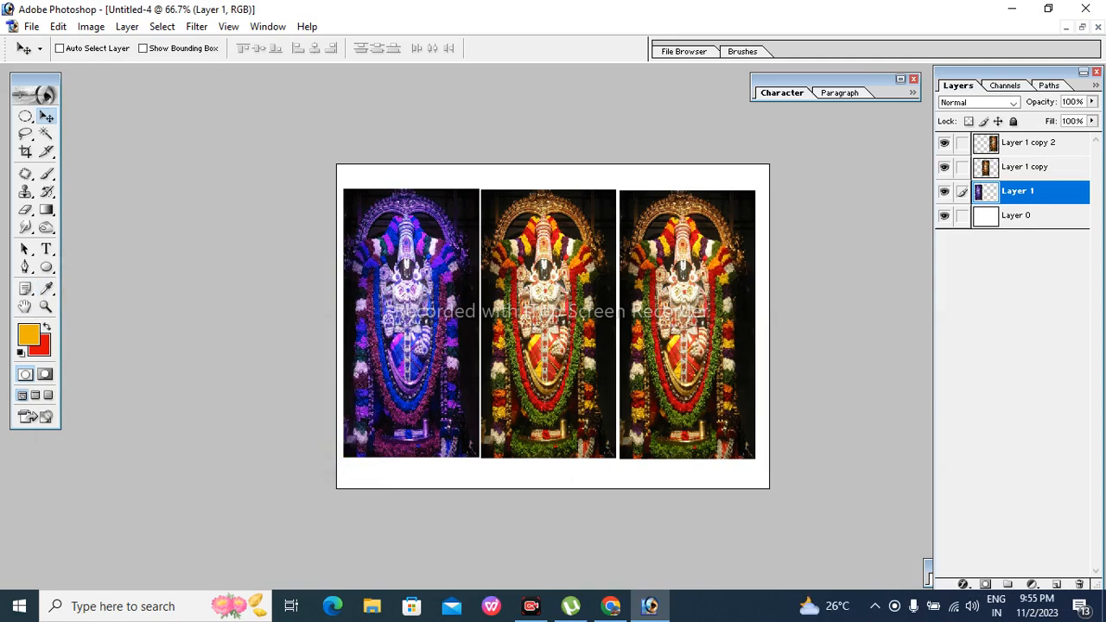
Select the right picture's layer, Layer 1 copy 2, and shift its hue to about +106 with Hue/Saturation
right_click(664, 306)
left_click(671, 314)
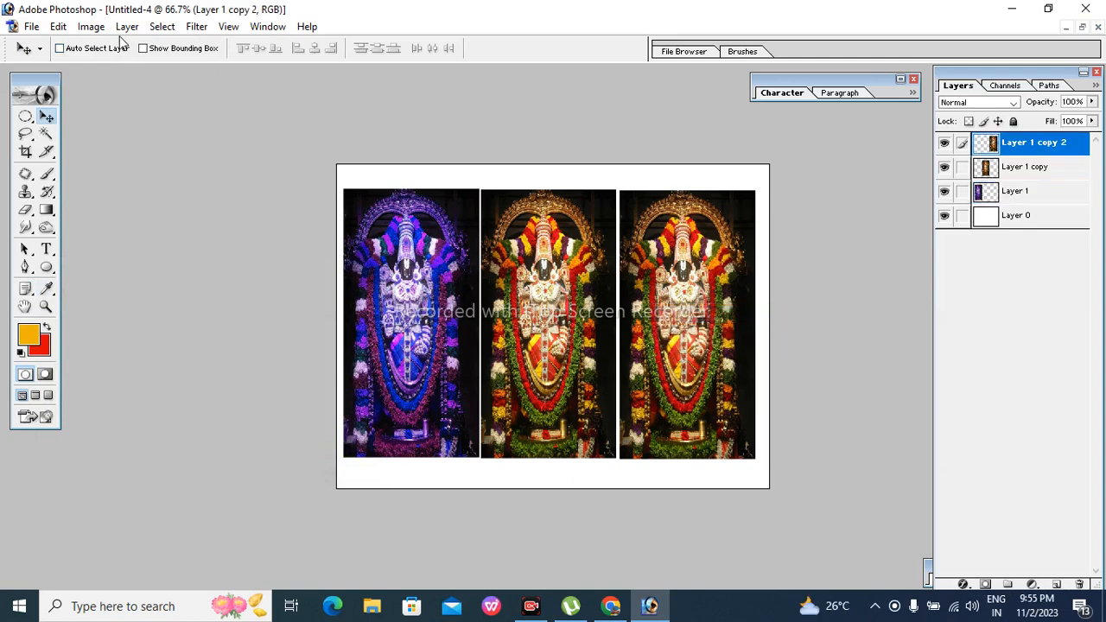
left_click(91, 26)
mouse_move(121, 69)
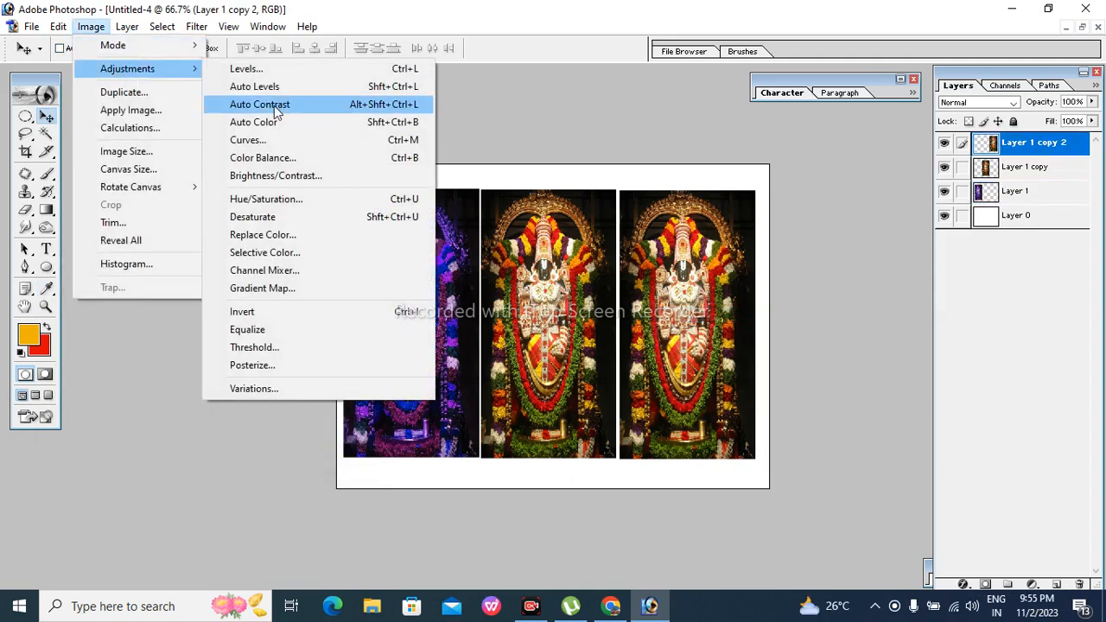
left_click(299, 198)
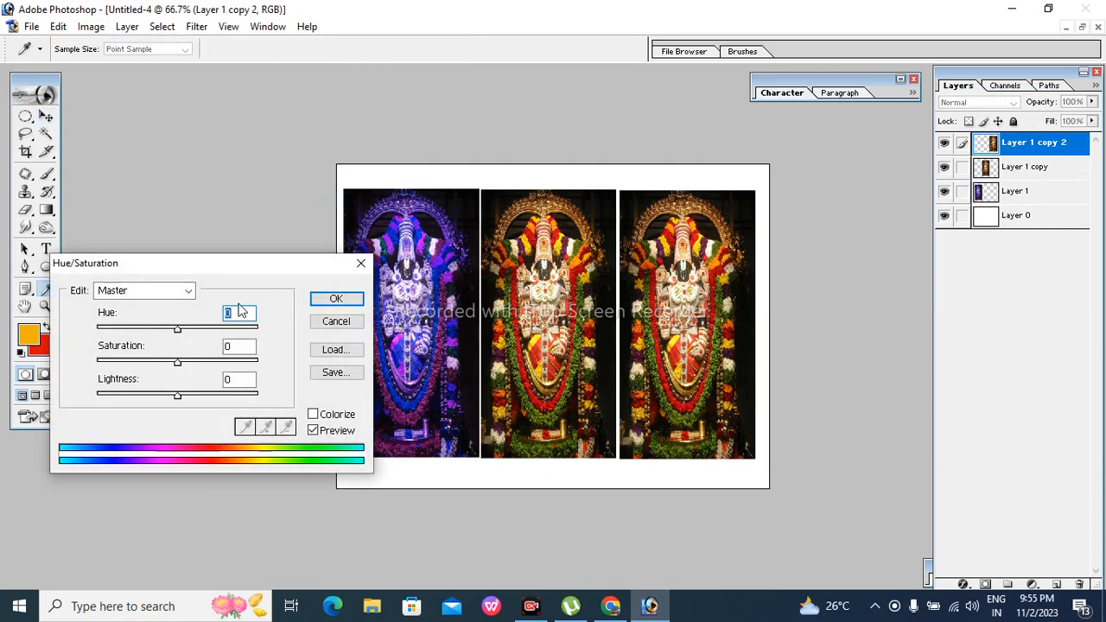
left_click_drag(177, 330, 236, 332)
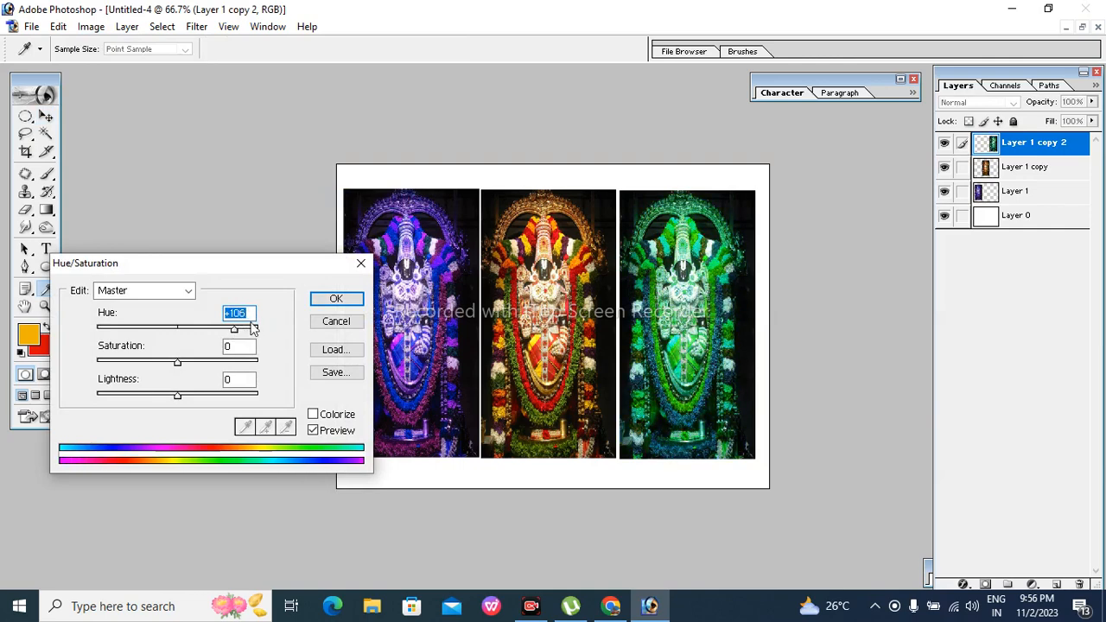
left_click(338, 300)
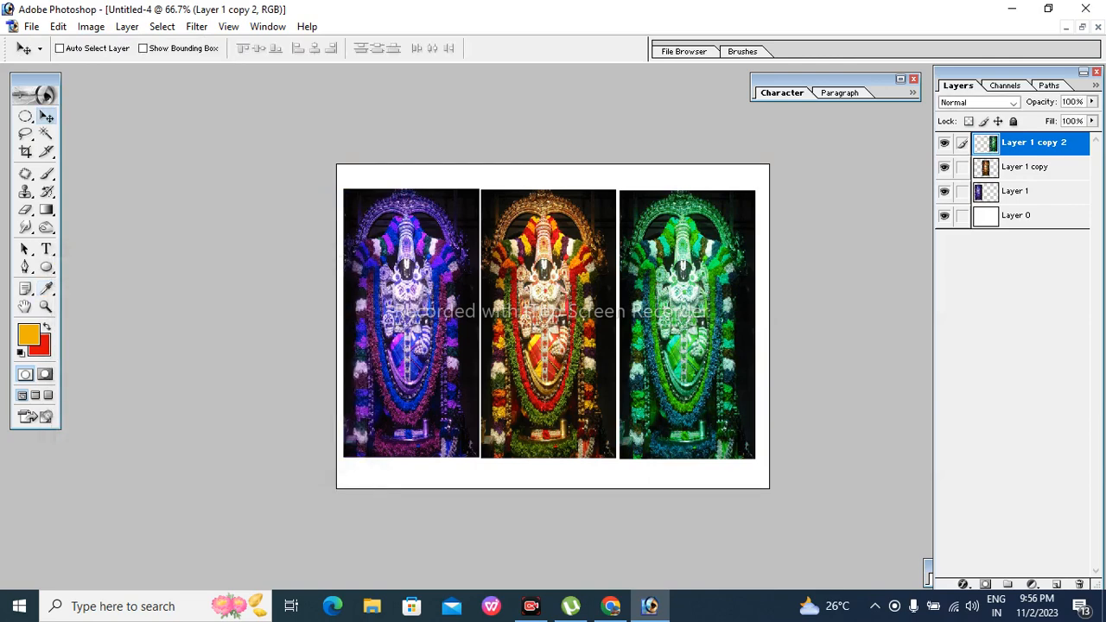
Select the middle picture's layer, Layer 1 copy, and set its Color Balance midtone levels to +100, -66 and +100
right_click(564, 252)
left_click(588, 258)
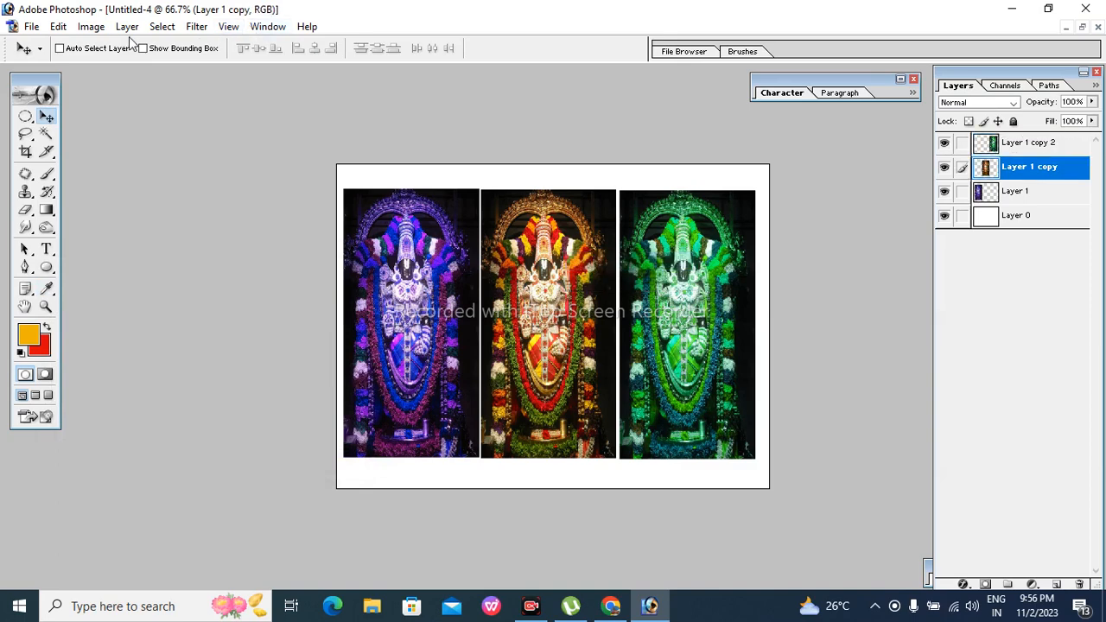
left_click(98, 29)
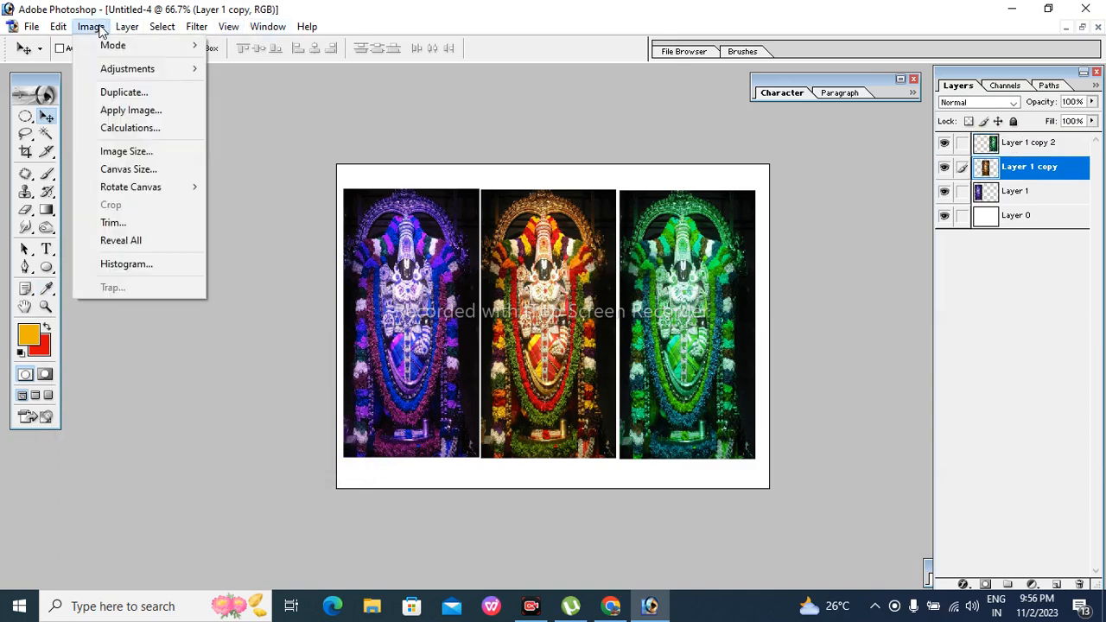
mouse_move(127, 70)
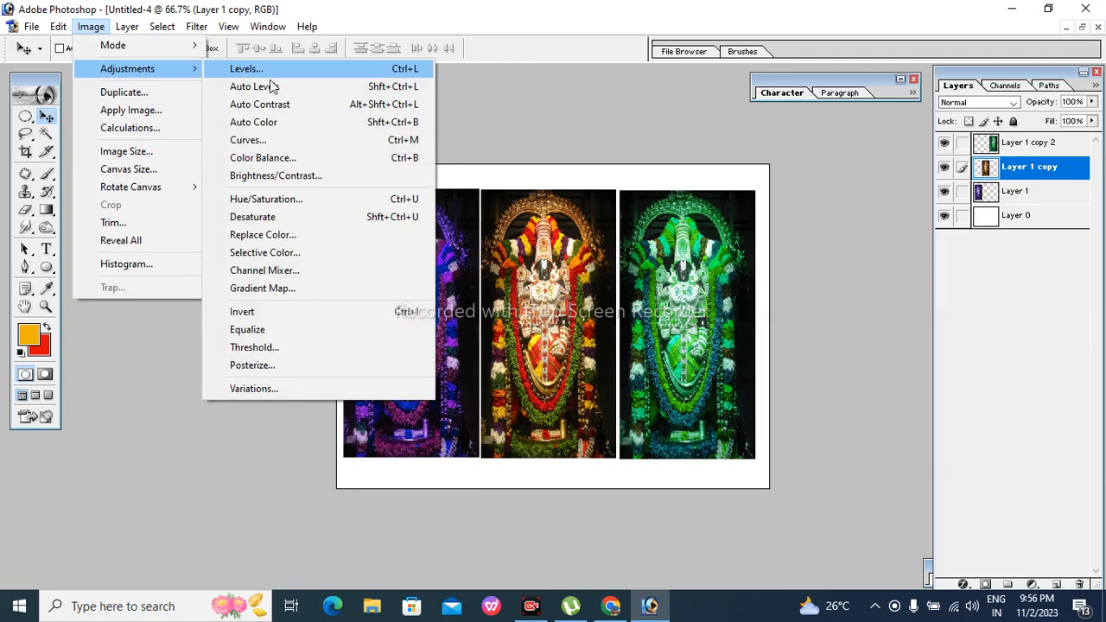
left_click(290, 160)
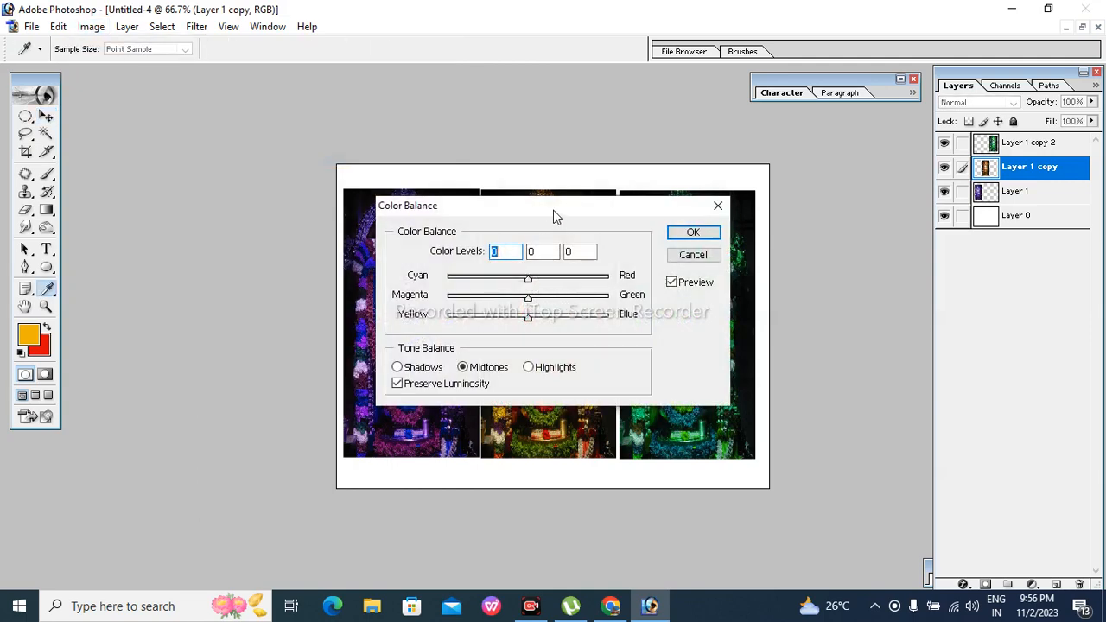
left_click_drag(553, 210, 236, 234)
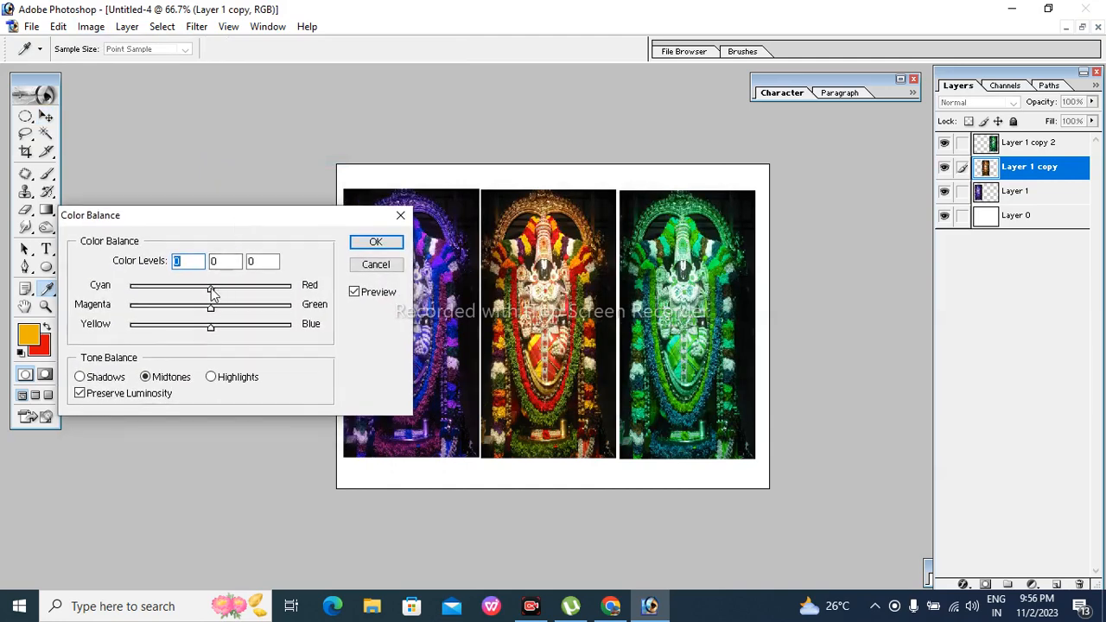
left_click_drag(212, 292, 159, 313)
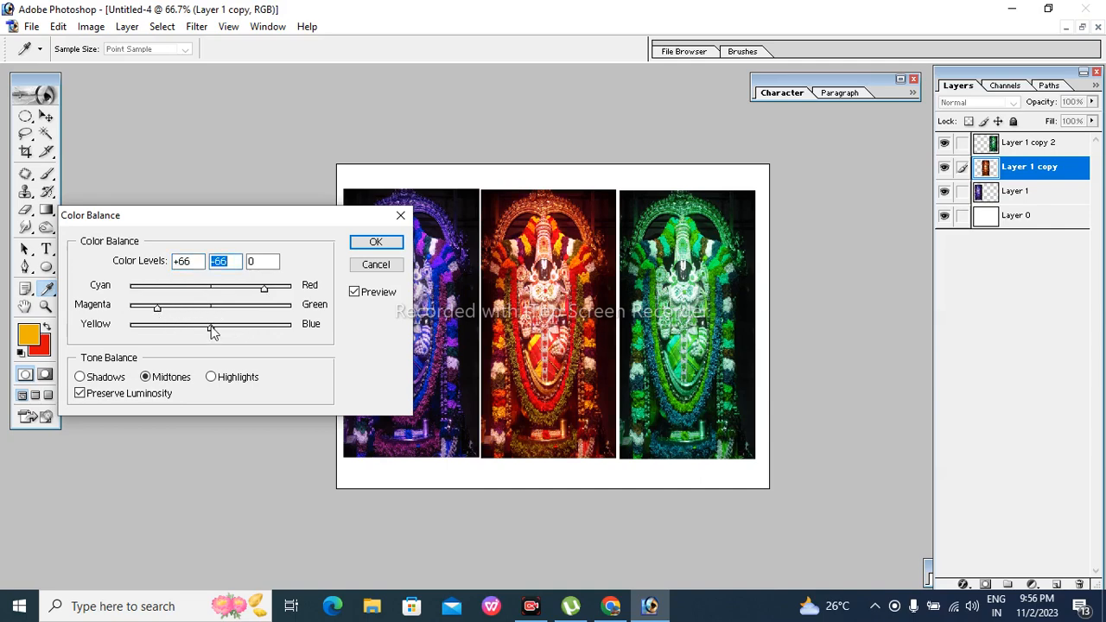
left_click_drag(214, 336, 337, 326)
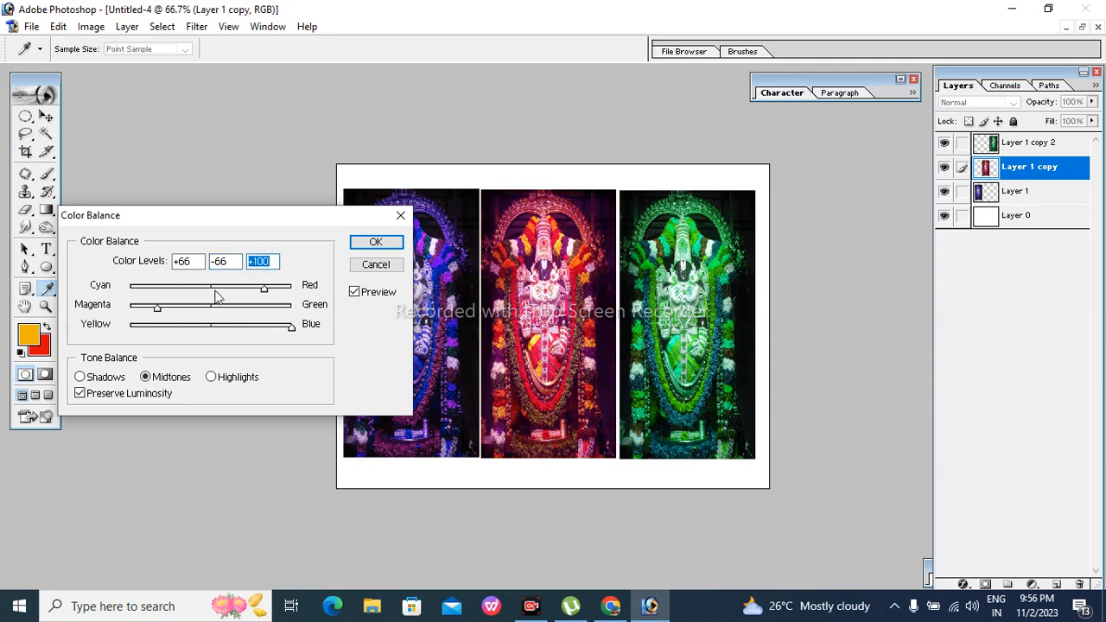
left_click_drag(265, 294, 295, 296)
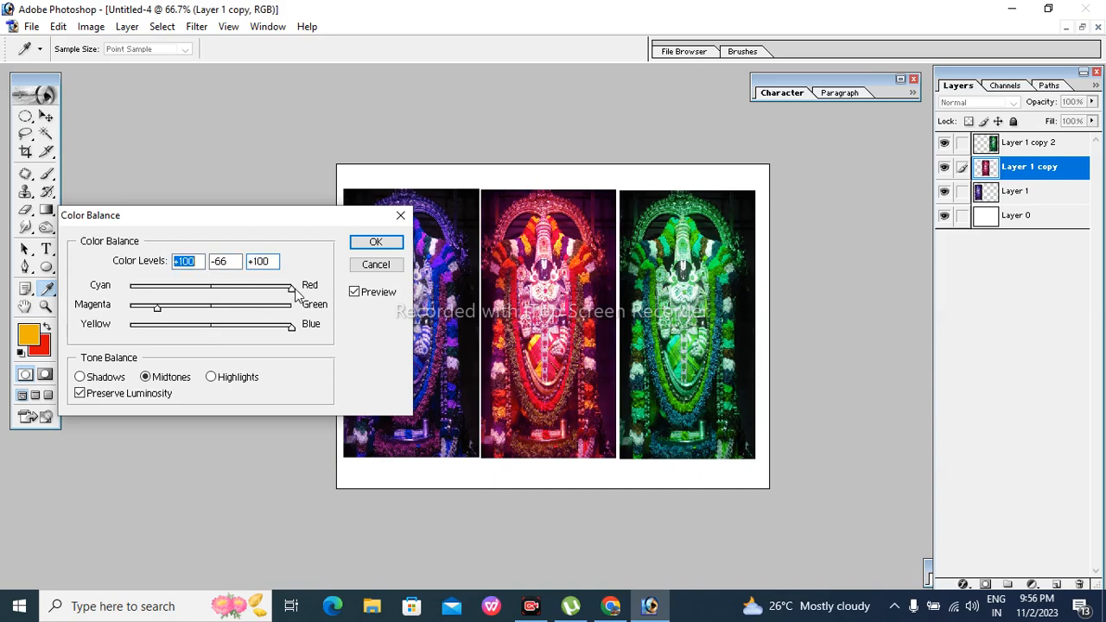
Set the Magenta–Green level of the middle picture's highlights to +98 and apply the Color Balance adjustment
left_click(109, 381)
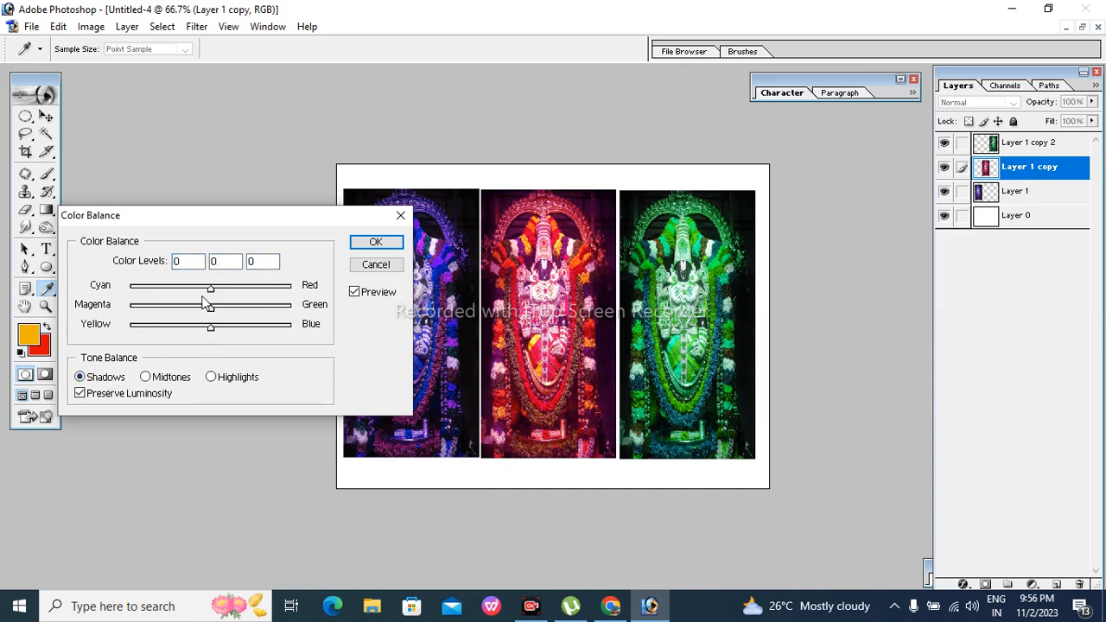
left_click(211, 378)
left_click_drag(210, 308, 291, 316)
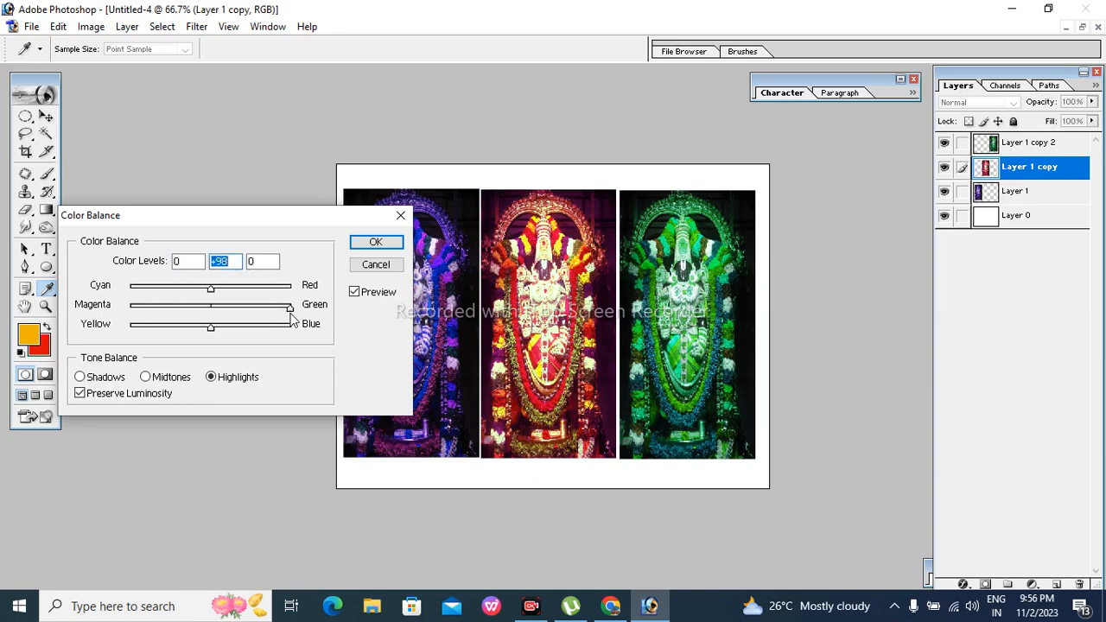
left_click(374, 246)
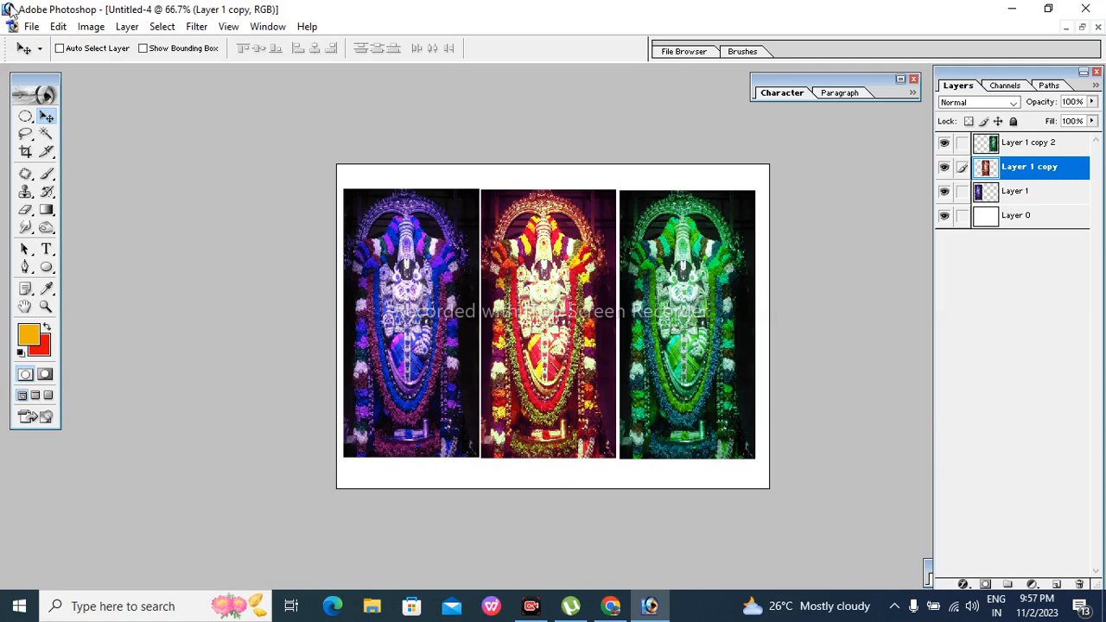
left_click(31, 27)
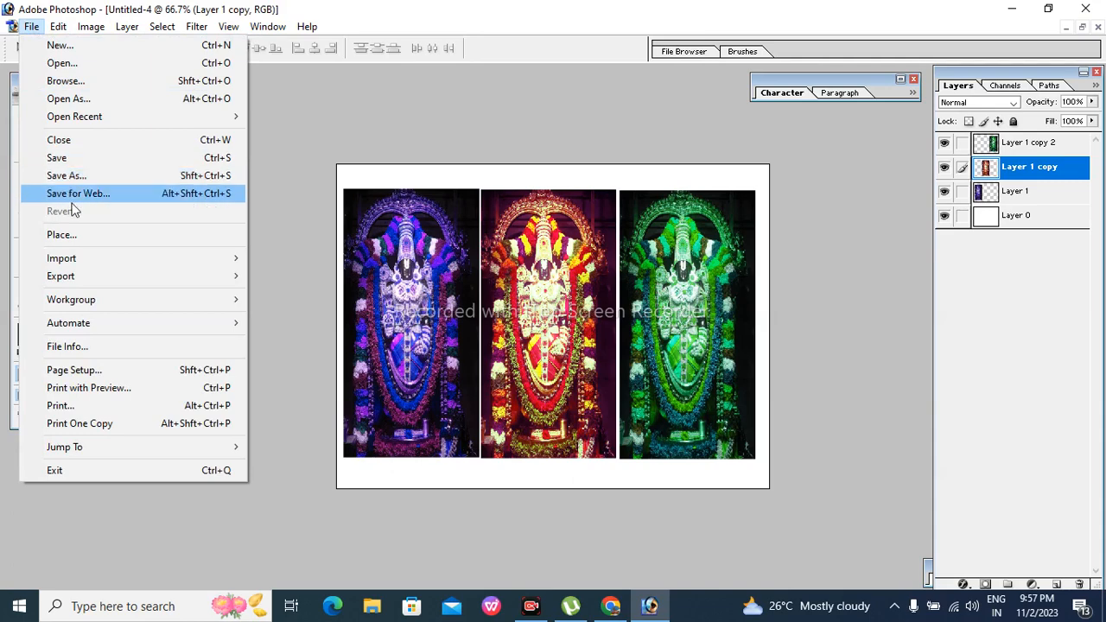
left_click(295, 138)
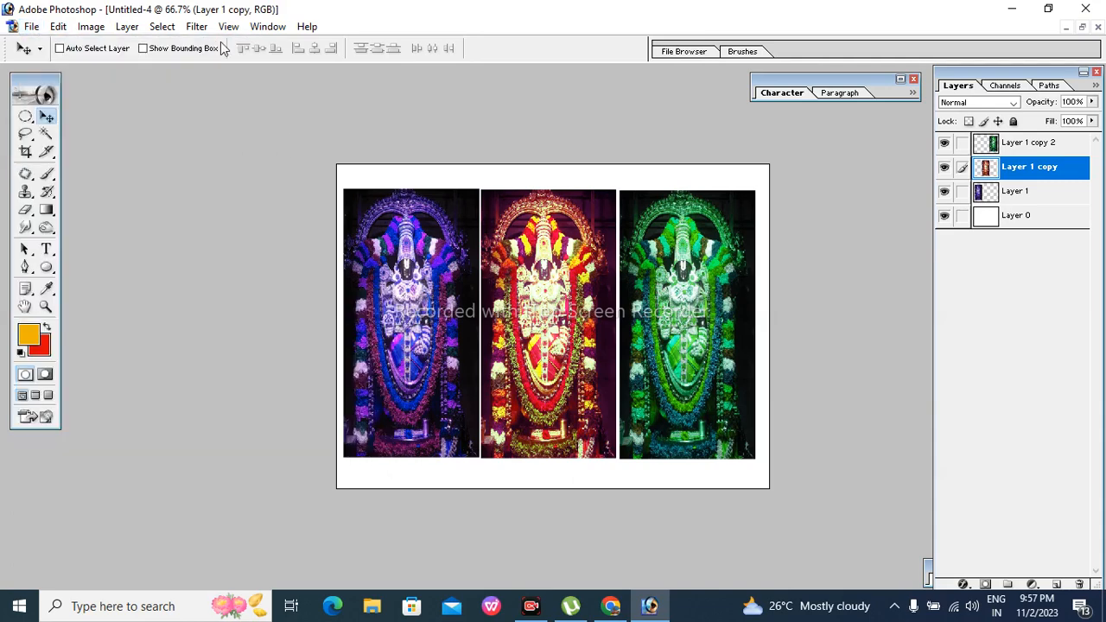
left_click(266, 26)
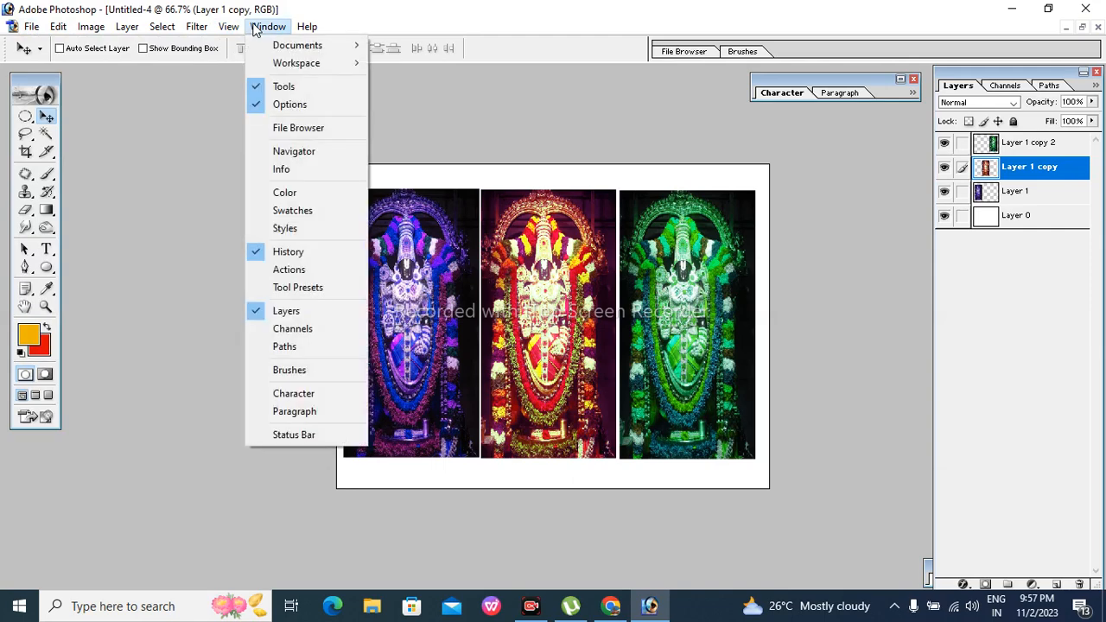
left_click(203, 105)
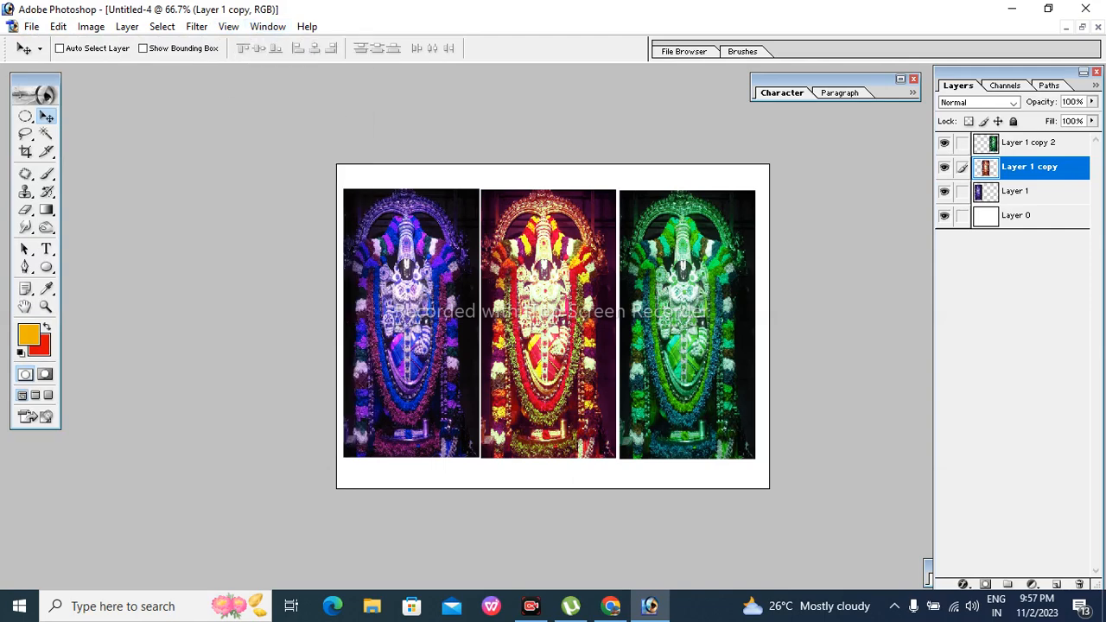